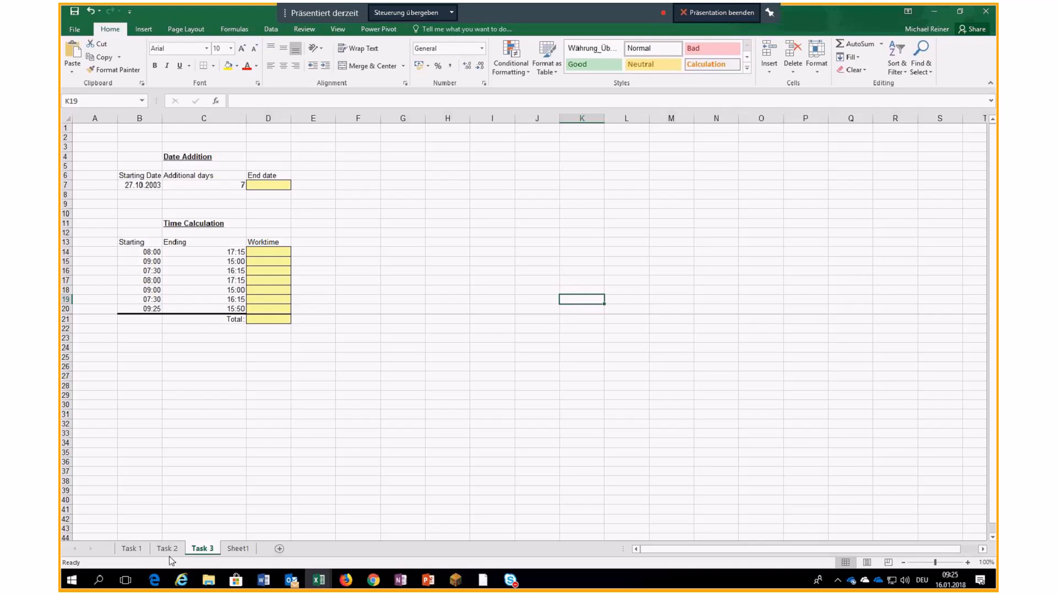
# Look through the Task 1 and Task 2 sheets, open Sheet1 at cell G6 and unpin the presentation bar.
pyautogui.click(132, 548)
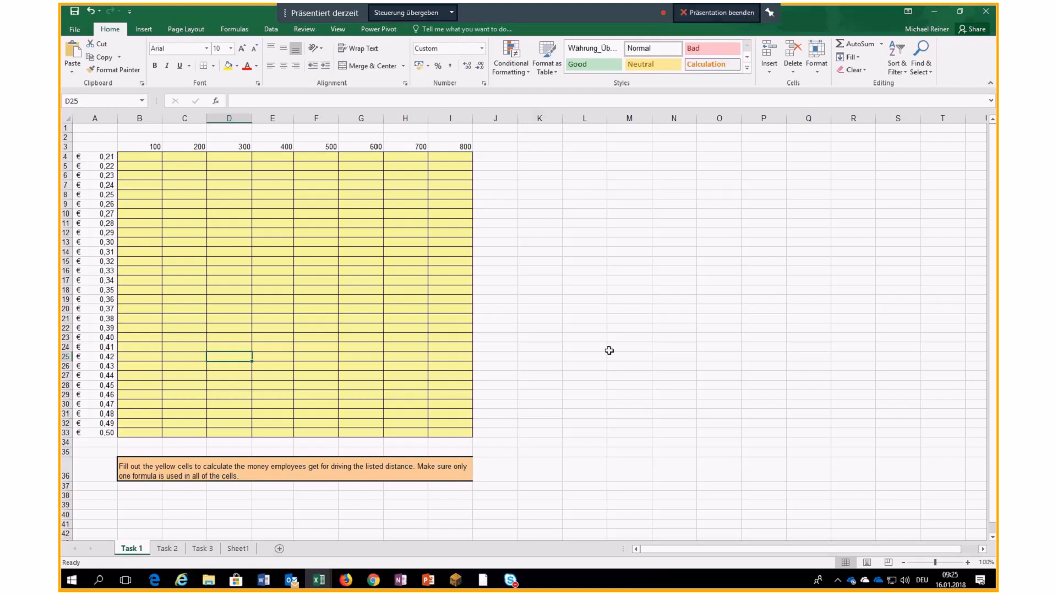
pyautogui.click(584, 356)
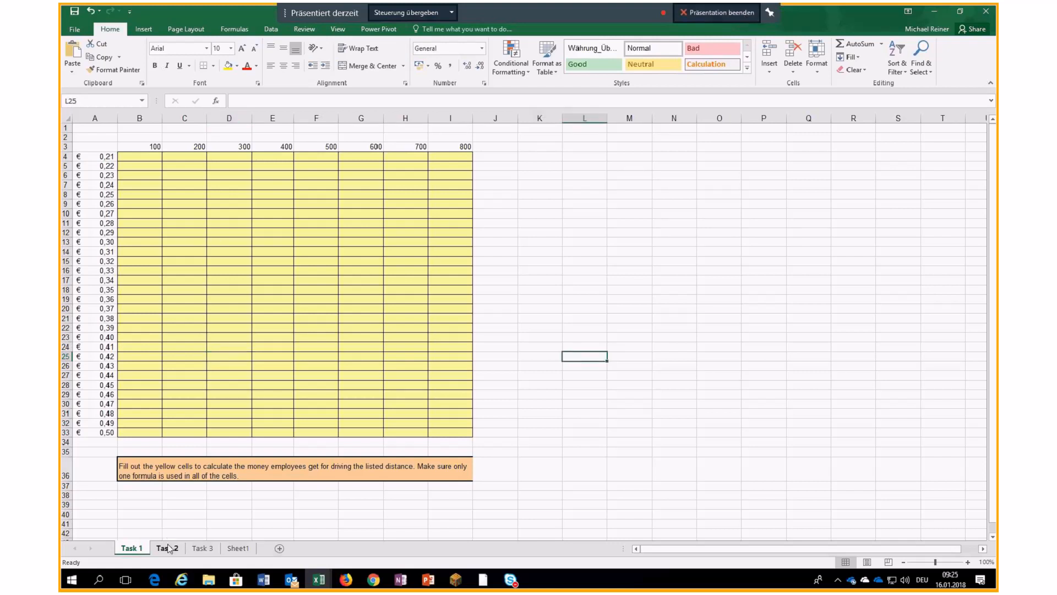
pyautogui.click(168, 547)
pyautogui.click(238, 548)
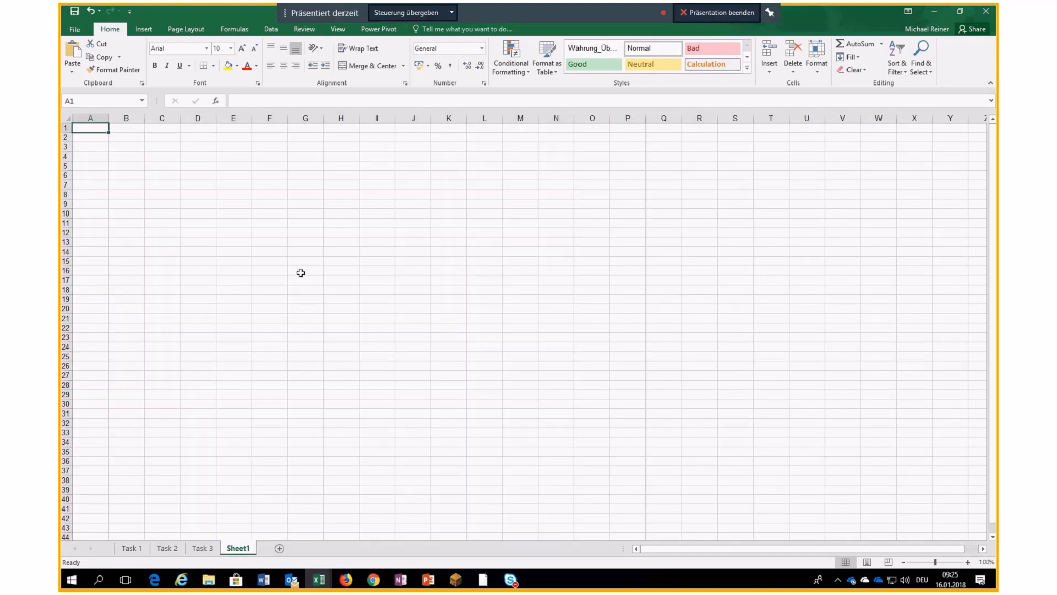
pyautogui.click(307, 175)
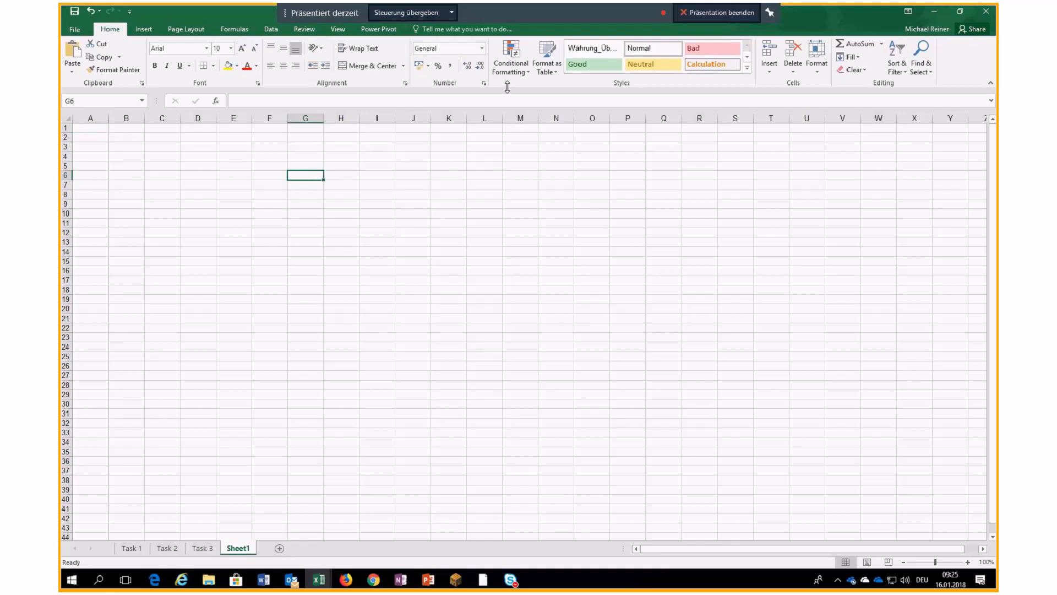
pyautogui.click(771, 13)
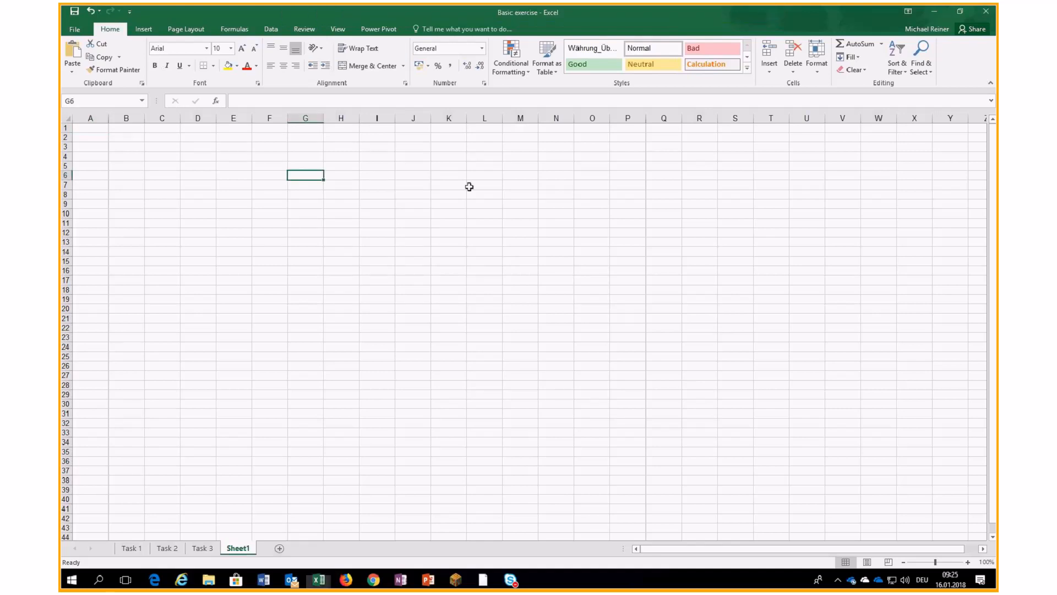
# Review the number, alignment, font, border and fill options for formatting cell G6 without applying any change.
pyautogui.rightClick(296, 175)
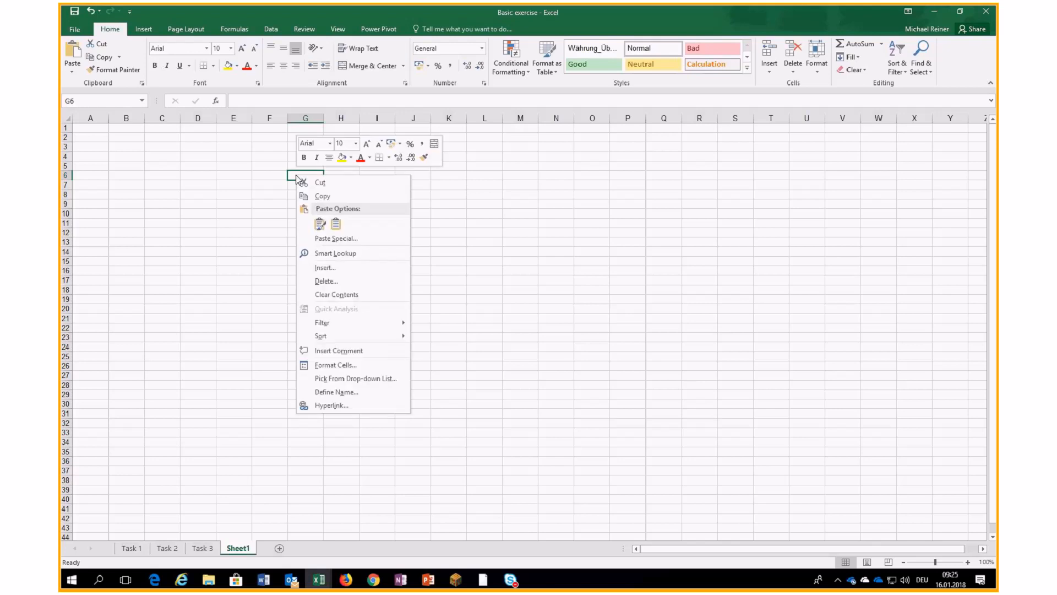
pyautogui.click(330, 362)
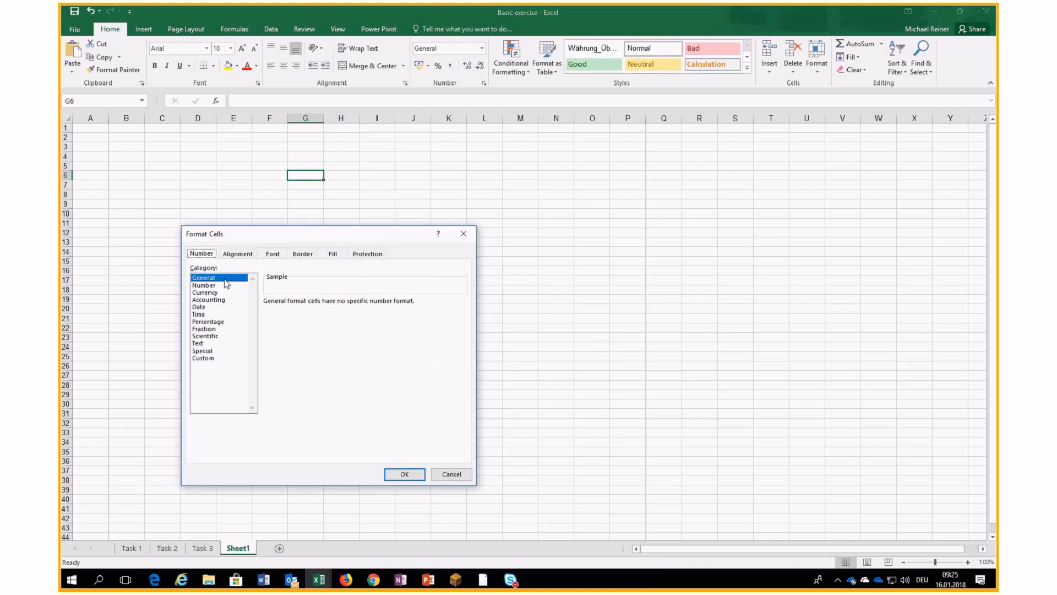
pyautogui.click(237, 256)
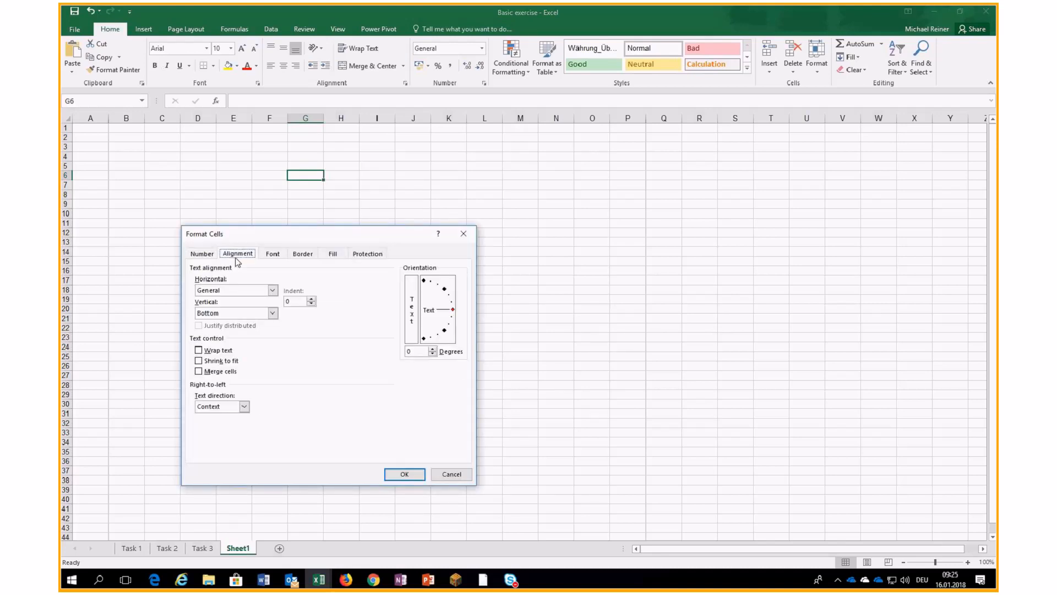
pyautogui.click(272, 254)
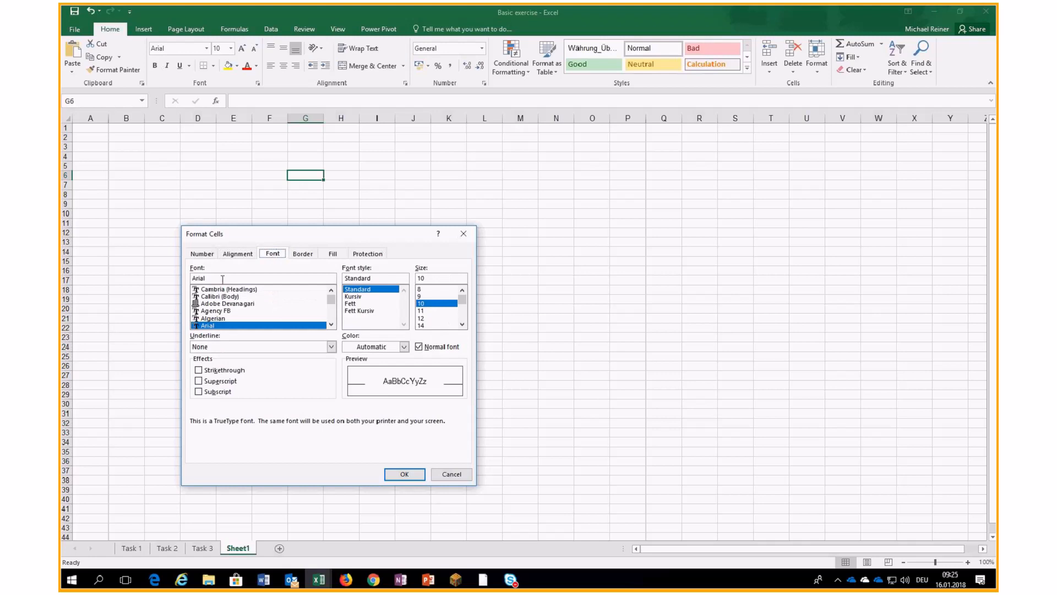
pyautogui.click(303, 254)
pyautogui.click(332, 254)
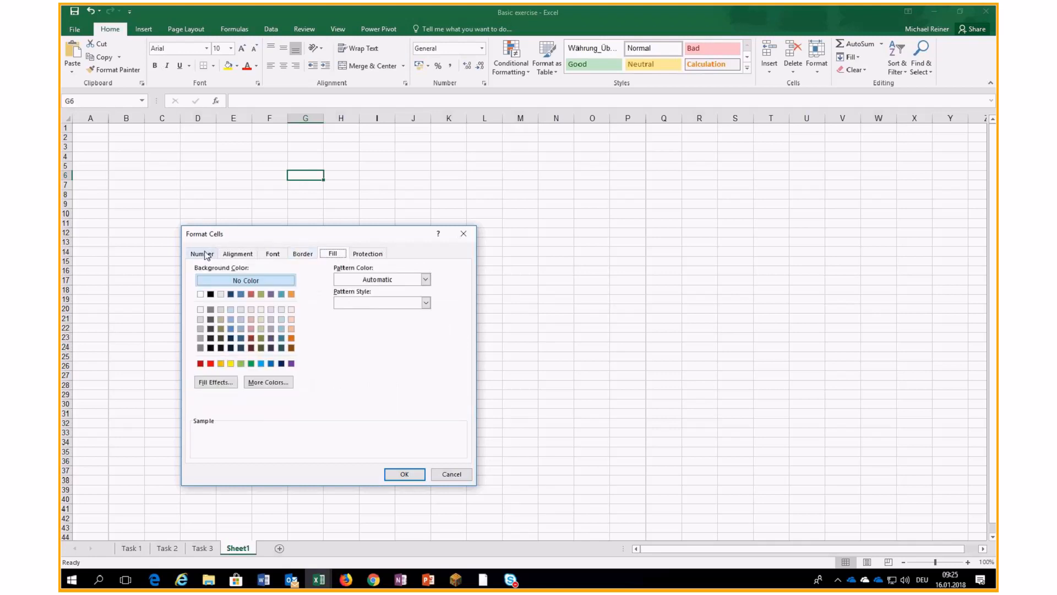
pyautogui.click(206, 254)
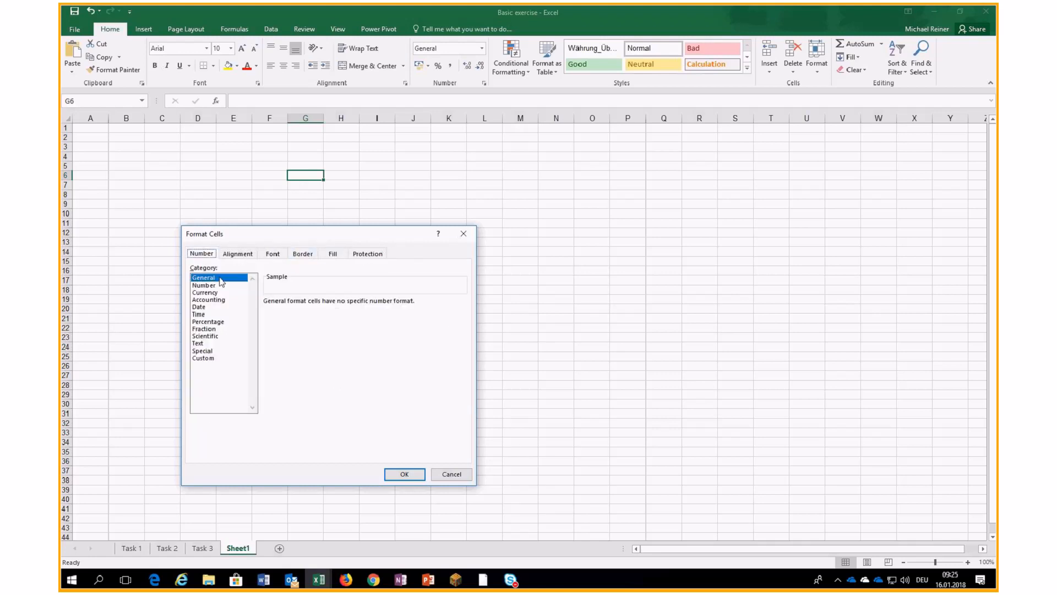
pyautogui.click(450, 474)
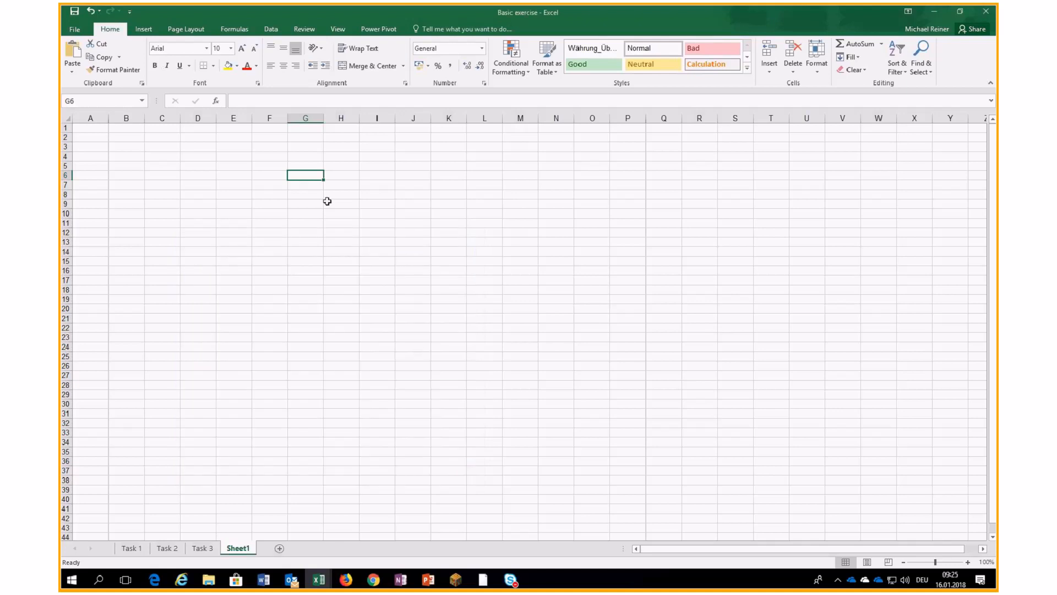
# Enter 1 in cell G6, 2 in cell G7 and the word "text" in cell I7.
pyautogui.write('1')
pyautogui.press('Return')
pyautogui.write('2')
pyautogui.press('Return')
pyautogui.press('Right')
pyautogui.press('Up')
pyautogui.press('Right')
pyautogui.write('text')
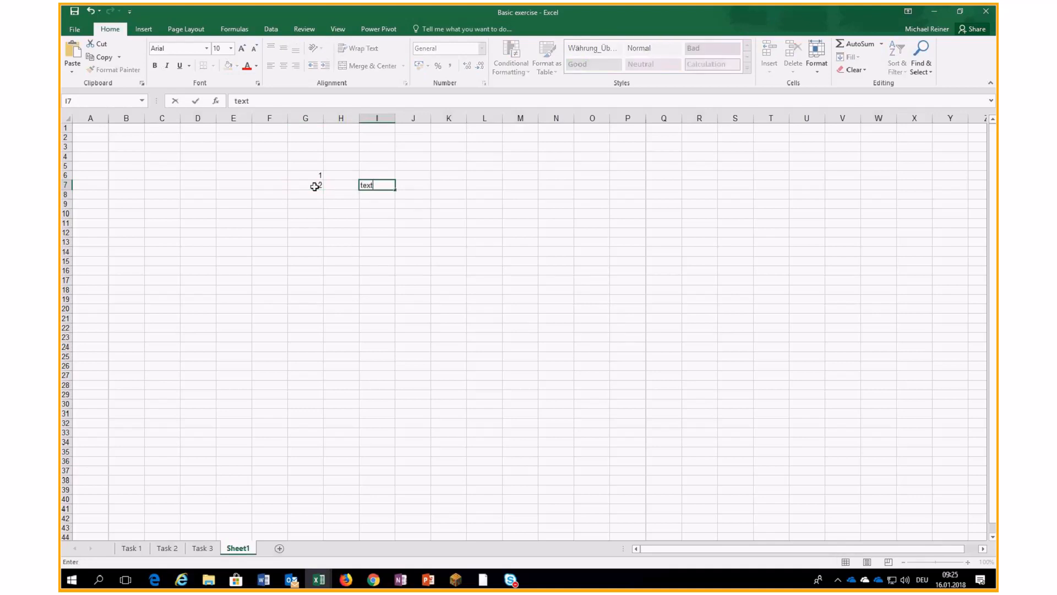
pyautogui.press('Return')
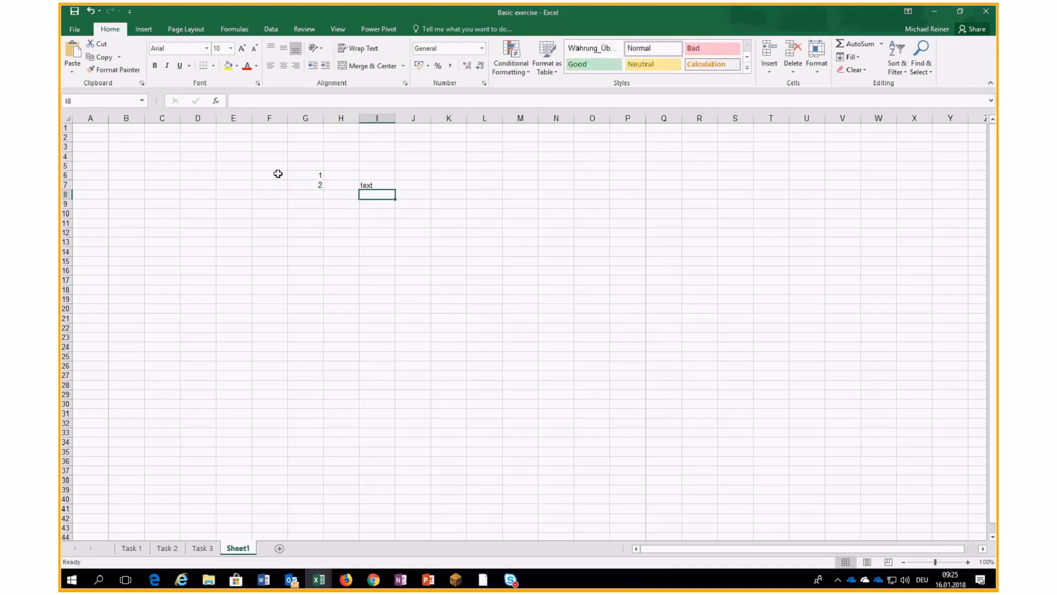
pyautogui.click(290, 175)
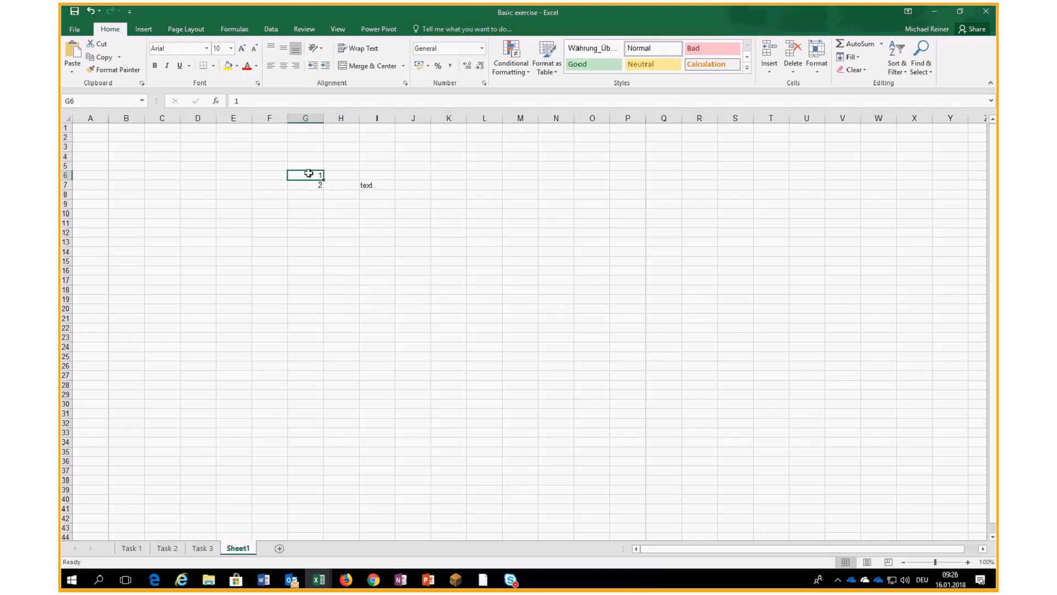
pyautogui.click(377, 193)
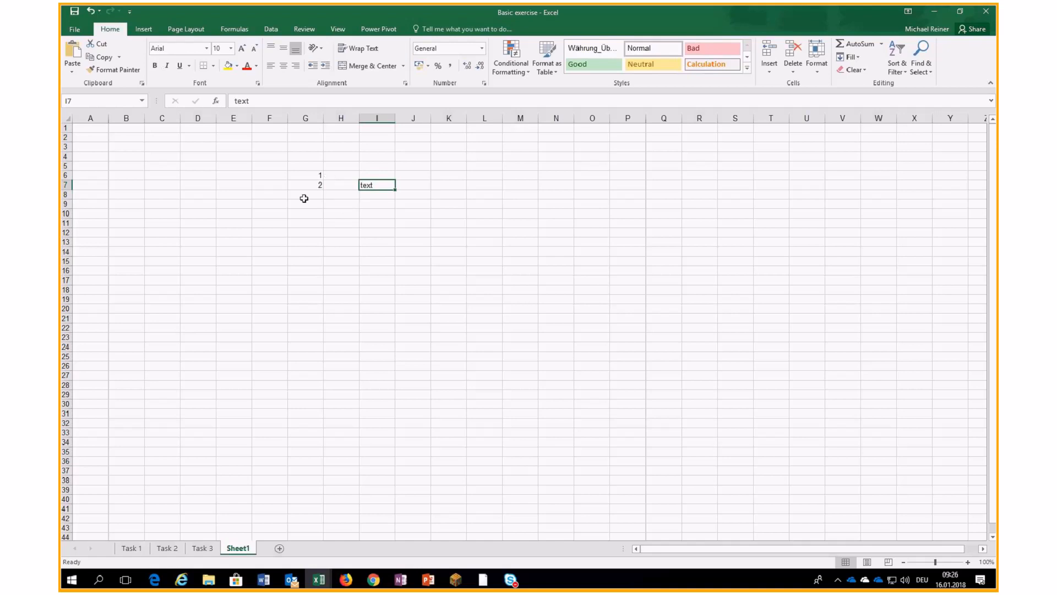
pyautogui.click(458, 186)
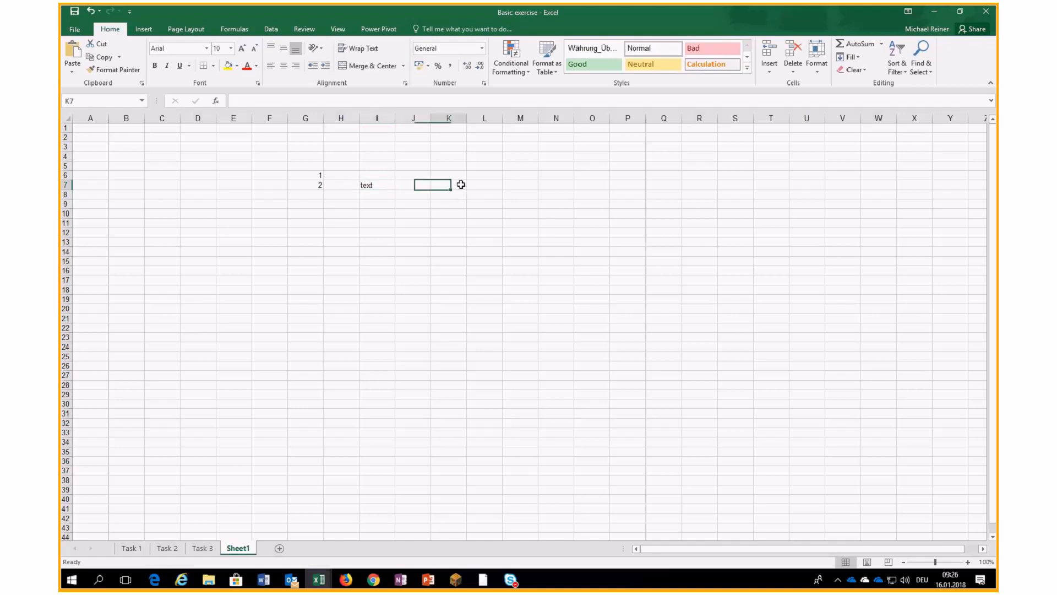
# Enter 5 in cell G10 and format it as Currency.
pyautogui.click(322, 213)
pyautogui.write('5')
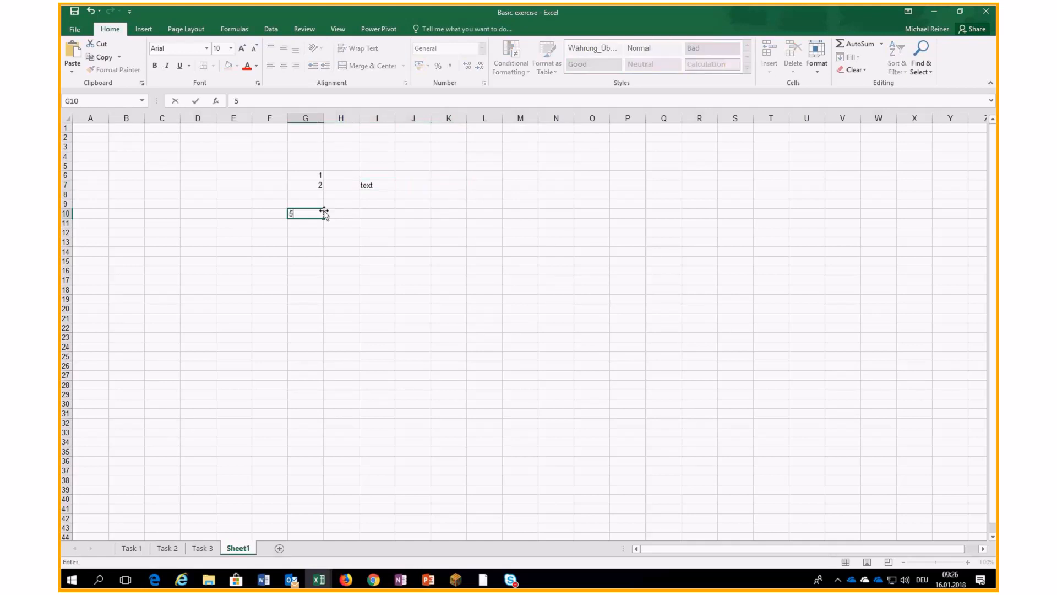
pyautogui.press('Return')
pyautogui.press('Up')
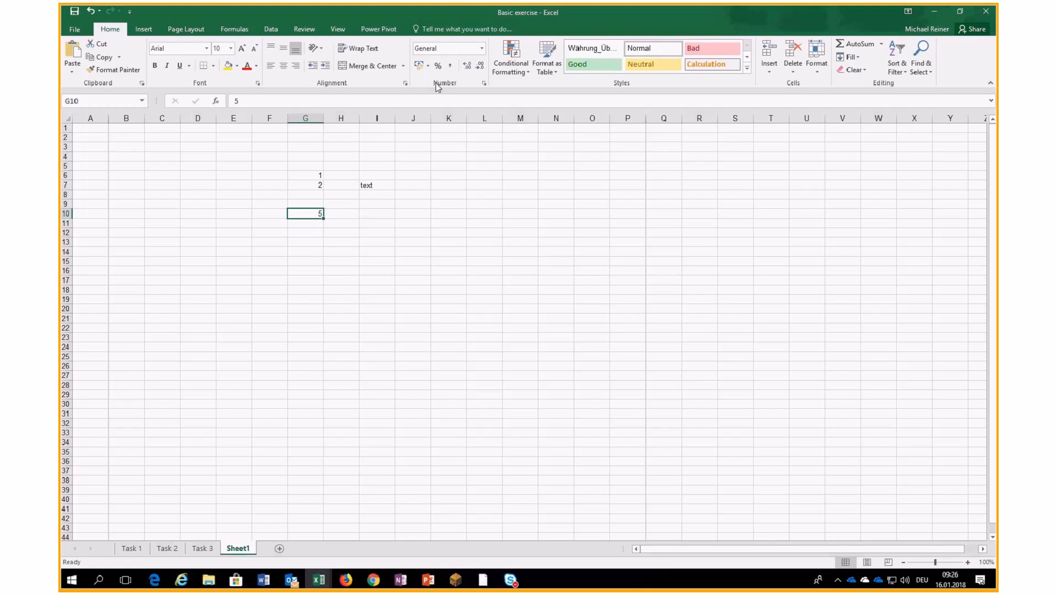
pyautogui.click(482, 48)
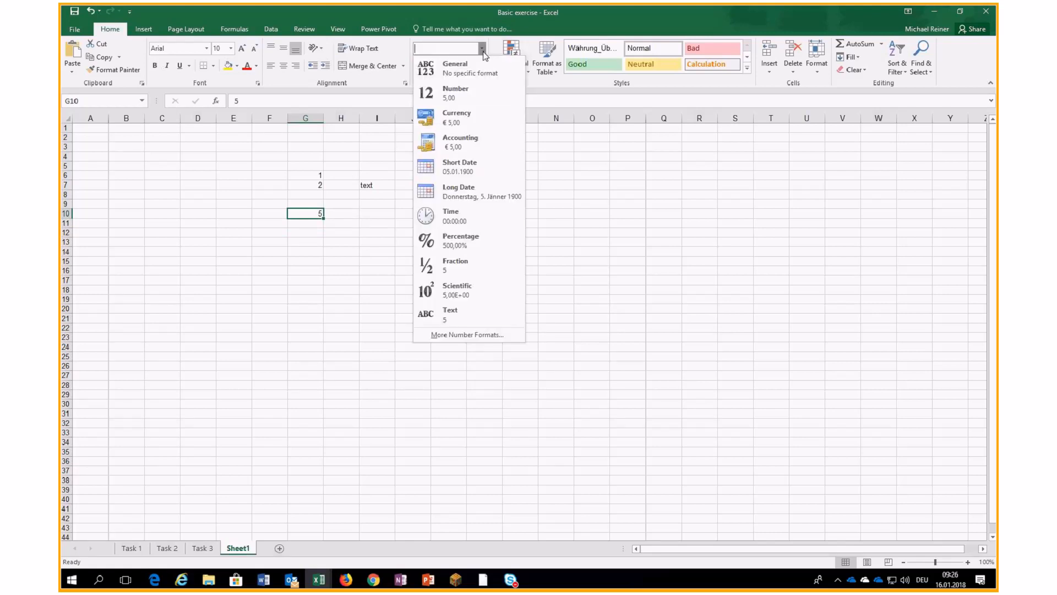
pyautogui.click(451, 116)
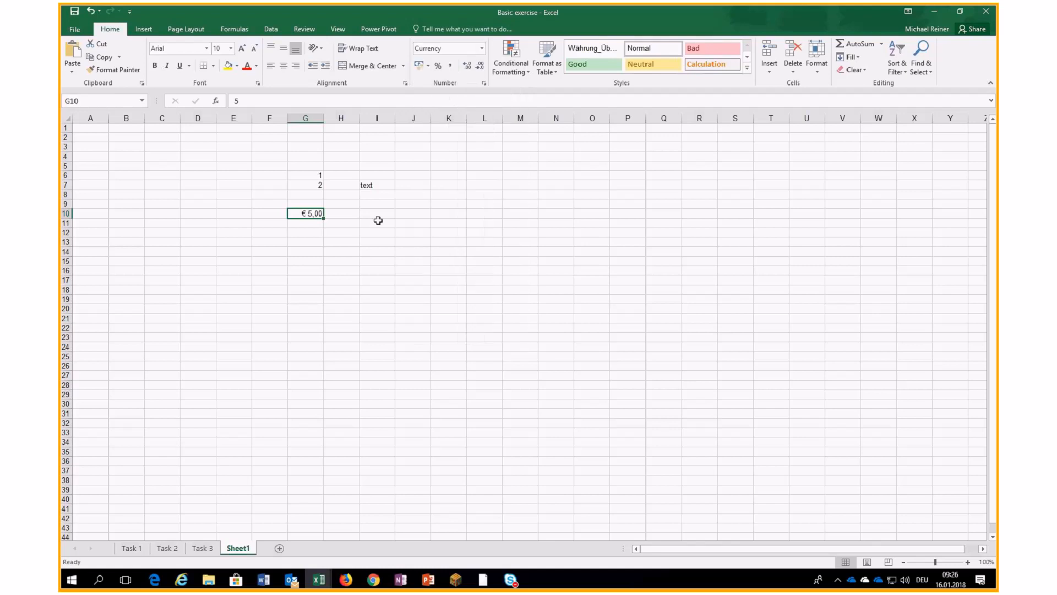
# Enter 15 in cell H11, apply the percentage format and re-enter the value as 15%.
pyautogui.click(357, 222)
pyautogui.write('15')
pyautogui.hotkey('ctrl', 'Return')
pyautogui.click(439, 66)
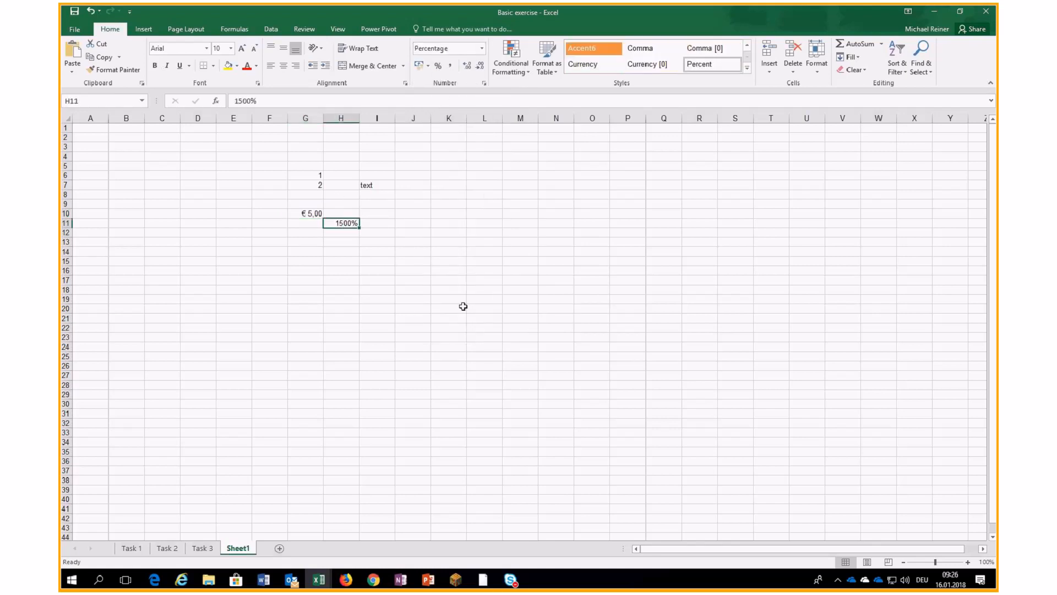
pyautogui.write('15')
pyautogui.press('Return')
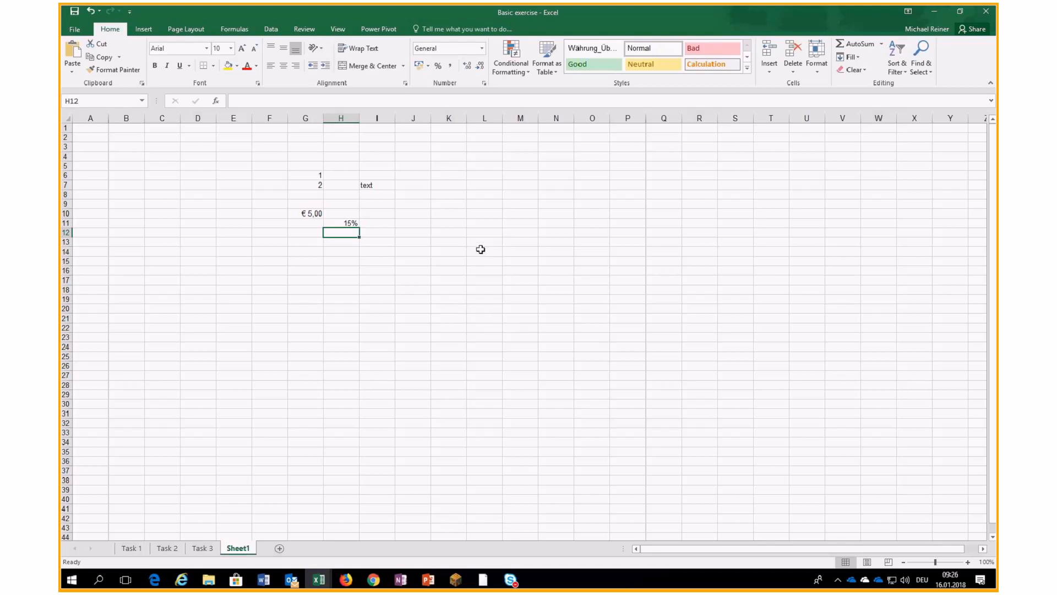
# Clear cell H11 and enter the values 1, 2, 3 and 4 down cells H9 to H12.
pyautogui.click(333, 221)
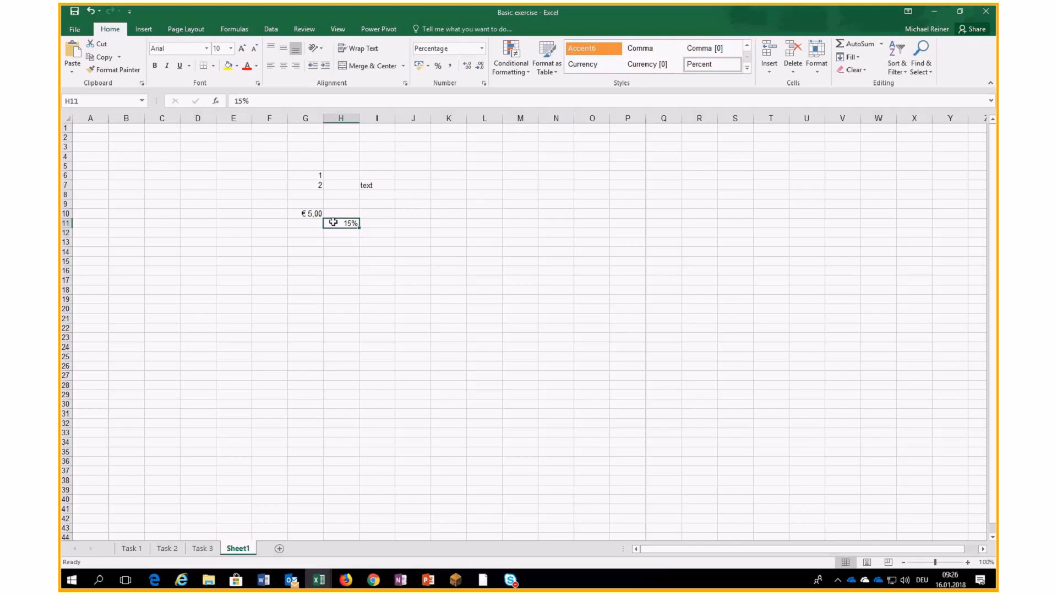
pyautogui.press('Delete')
pyautogui.click(339, 204)
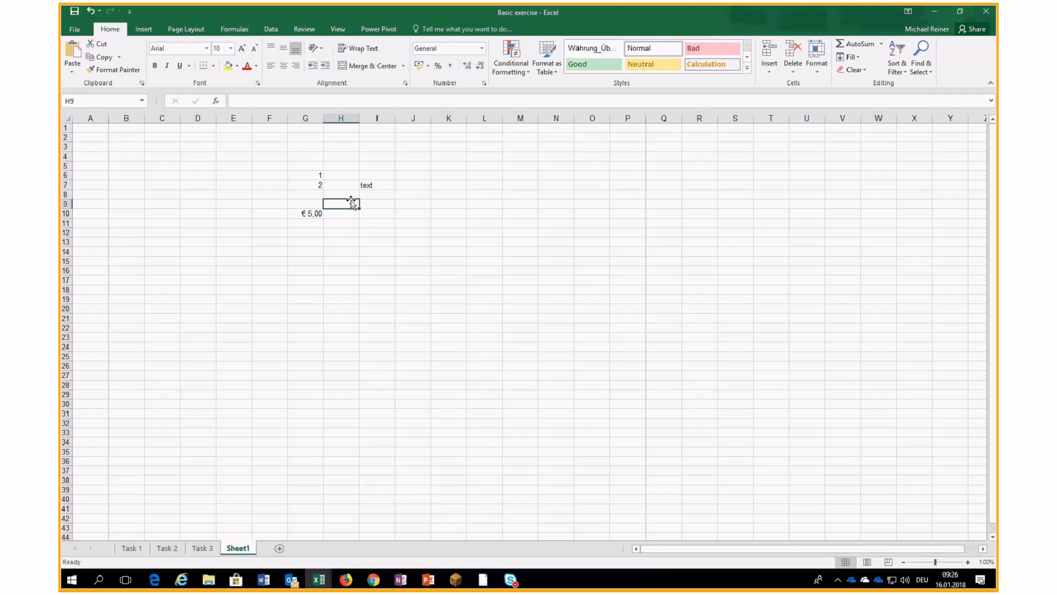
pyautogui.press('Down')
pyautogui.write('2')
pyautogui.press('Return')
pyautogui.write('3')
pyautogui.press('Return')
pyautogui.write('4')
pyautogui.press('Return')
pyautogui.click(341, 223)
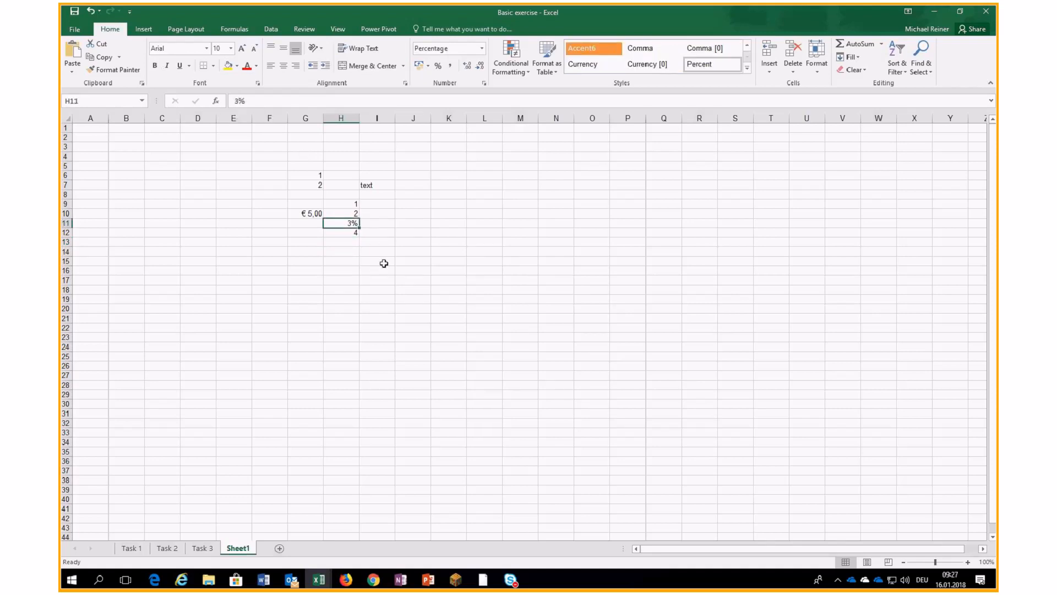
# Apply the Number format to cells H9 to H12 and re-enter 3 in cell H11.
pyautogui.click(346, 205)
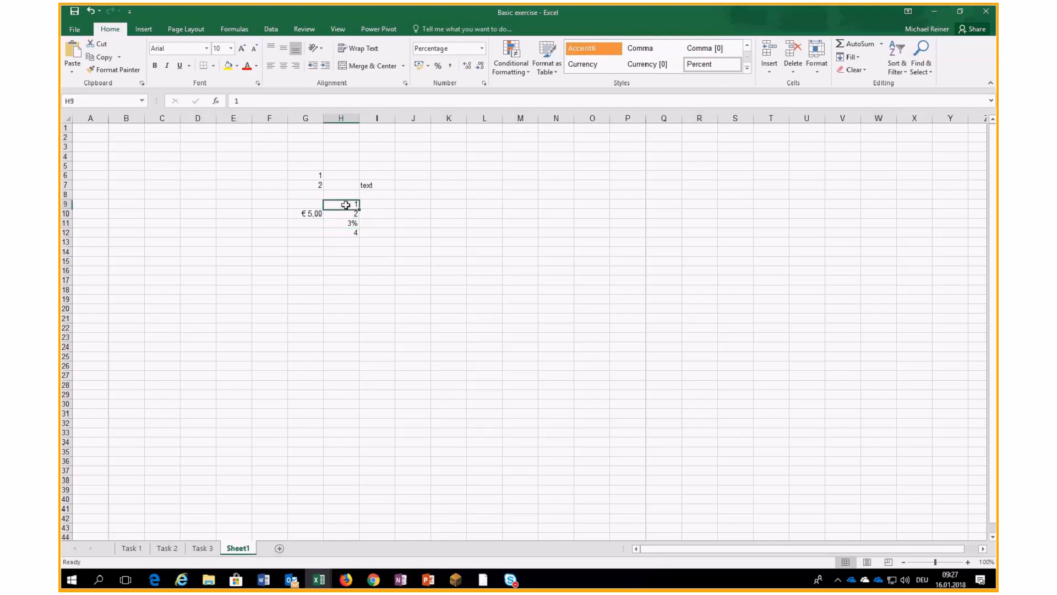
pyautogui.moveTo(346, 205); pyautogui.dragTo(353, 232)
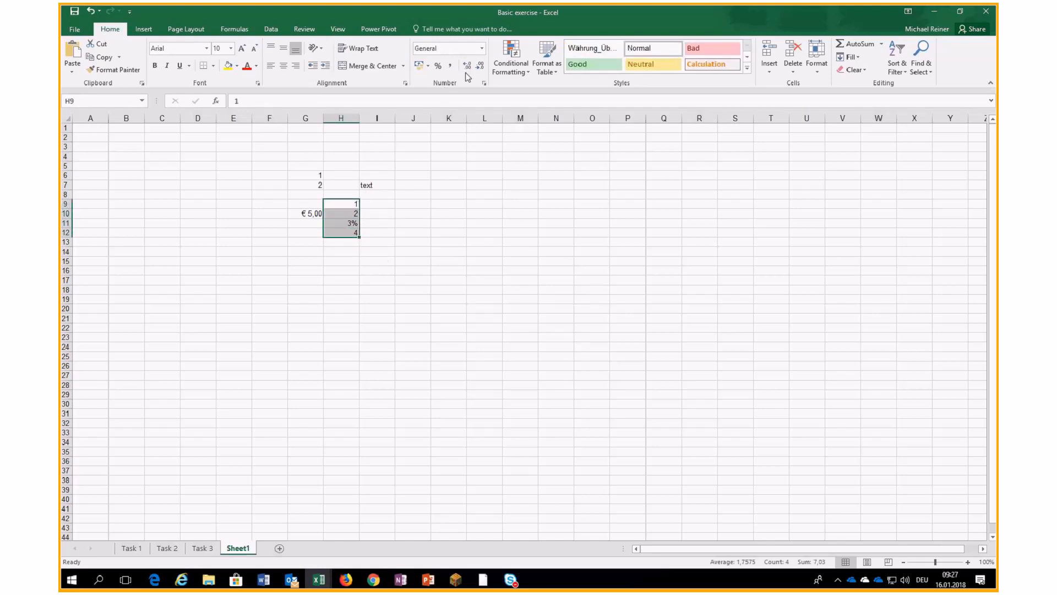
pyautogui.click(482, 49)
pyautogui.click(462, 94)
pyautogui.press('Up')
pyautogui.press('Down')
pyautogui.press('Down')
pyautogui.press('Down')
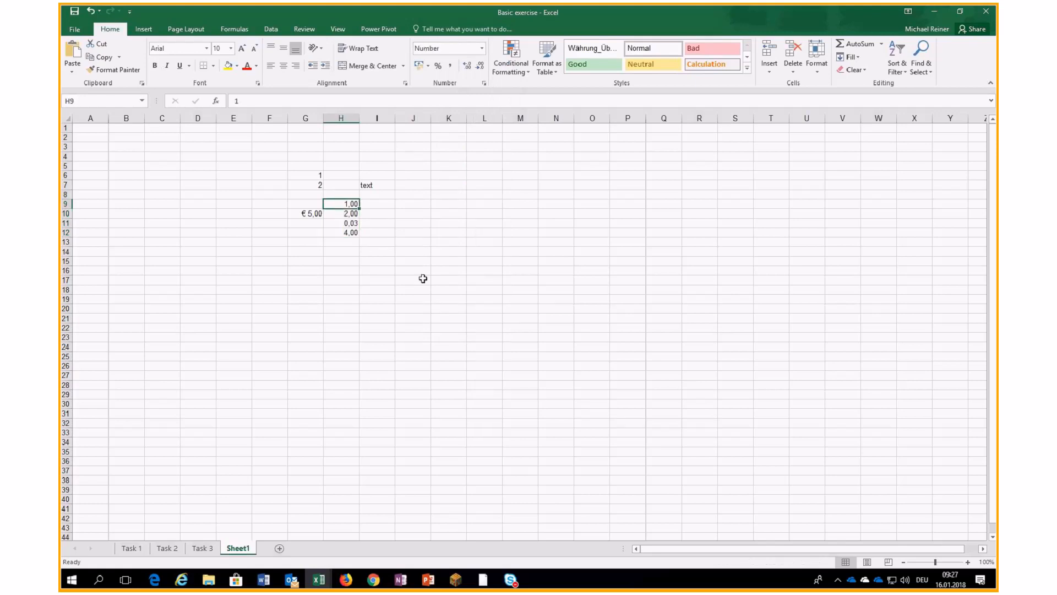
pyautogui.write('3')
pyautogui.press('Return')
# Delete the contents of cell G10.
pyautogui.click(300, 213)
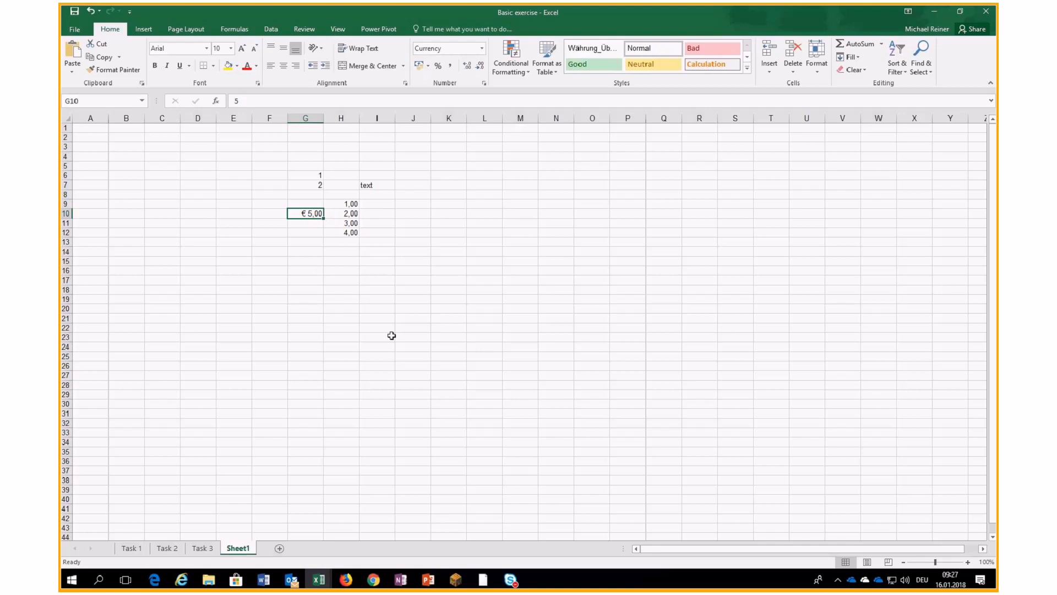
pyautogui.press('Delete')
pyautogui.moveTo(330, 328); pyautogui.dragTo(326, 323)
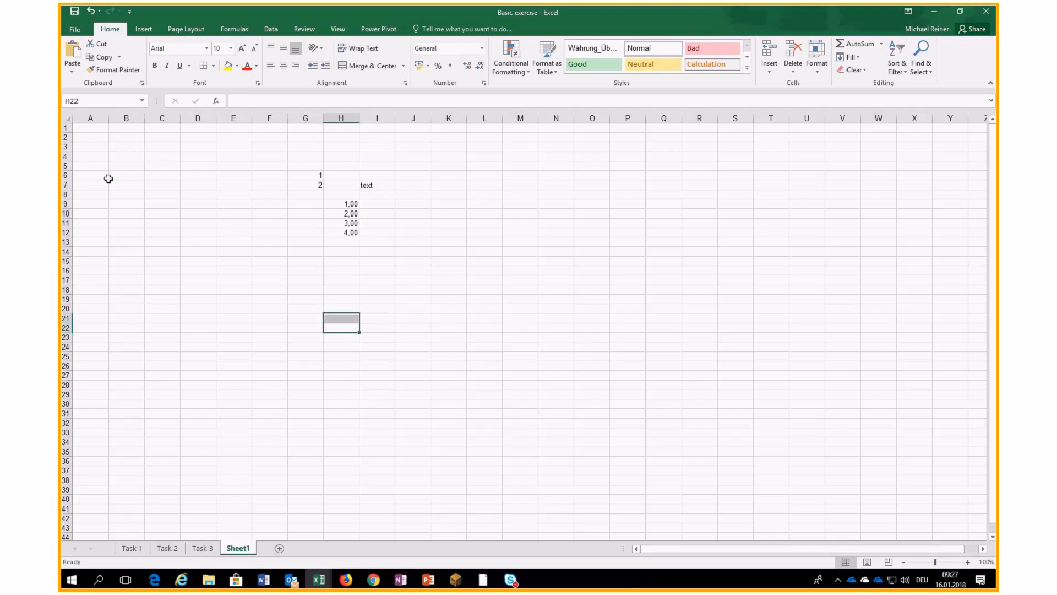
# Set the number format of all cells on Sheet1 to General.
pyautogui.click(65, 117)
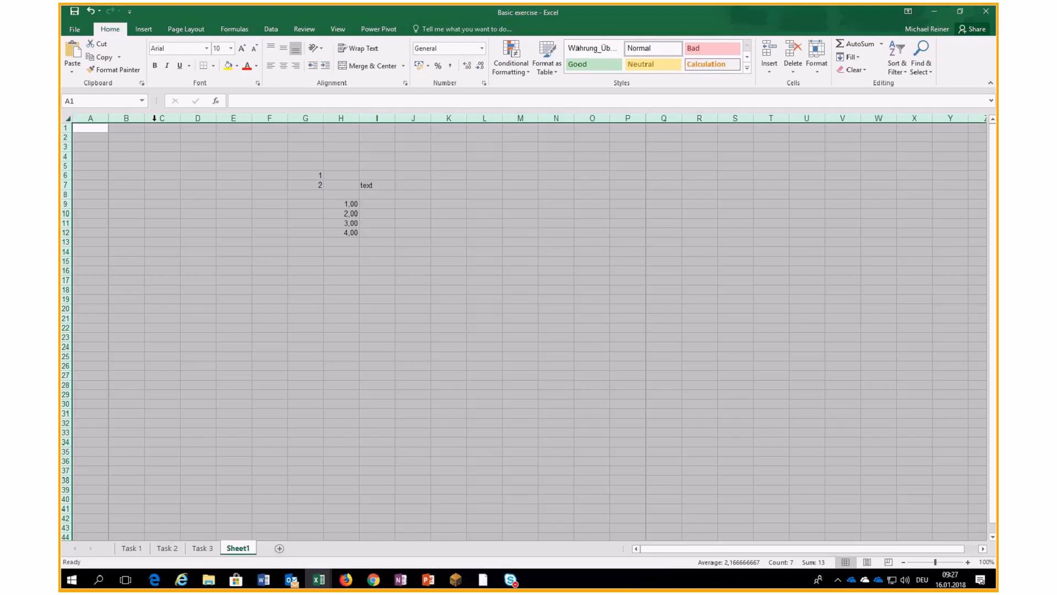
pyautogui.click(481, 47)
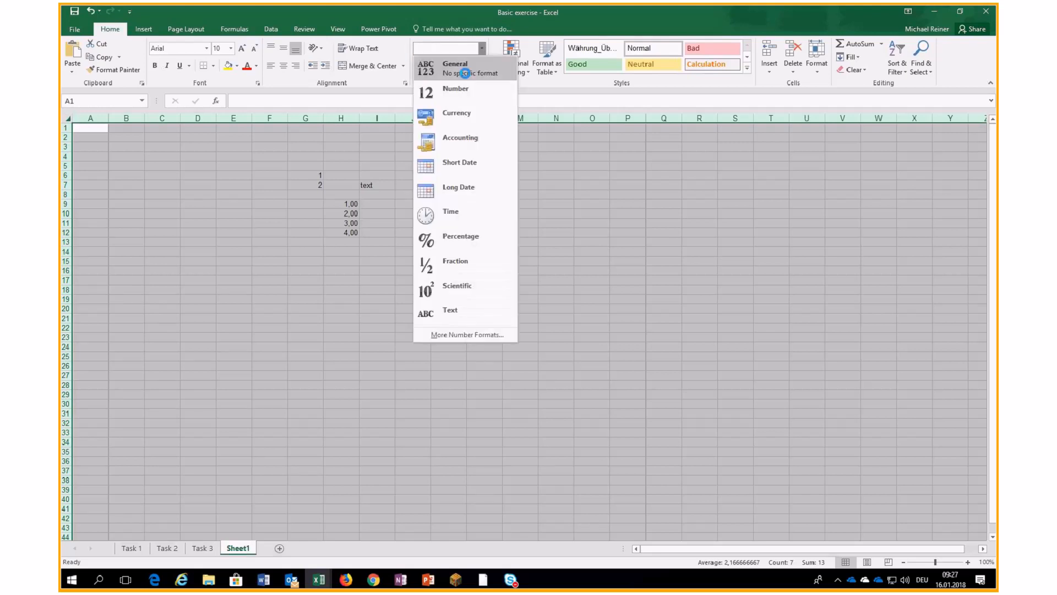
pyautogui.click(466, 68)
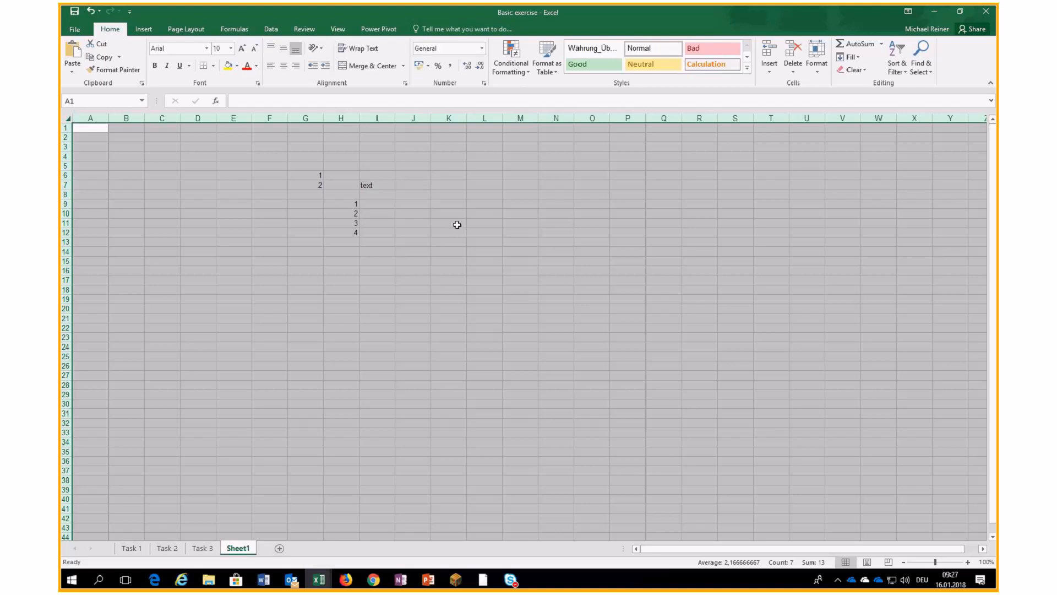
pyautogui.click(382, 232)
pyautogui.click(271, 226)
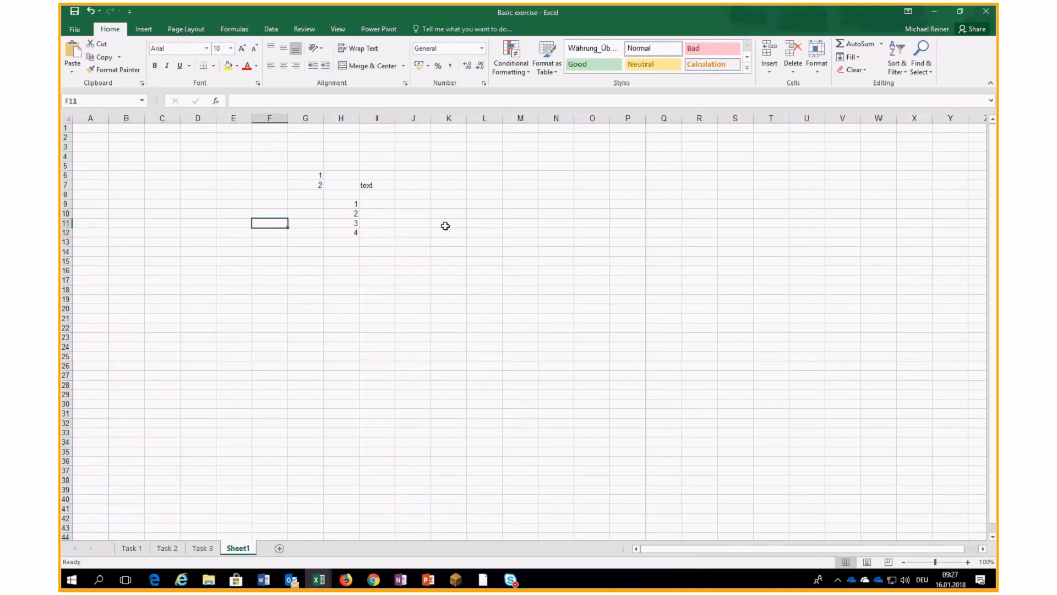
# Enter 1 and 2 in cells F9 and F10 and extend the number series down to cell F31.
pyautogui.click(445, 226)
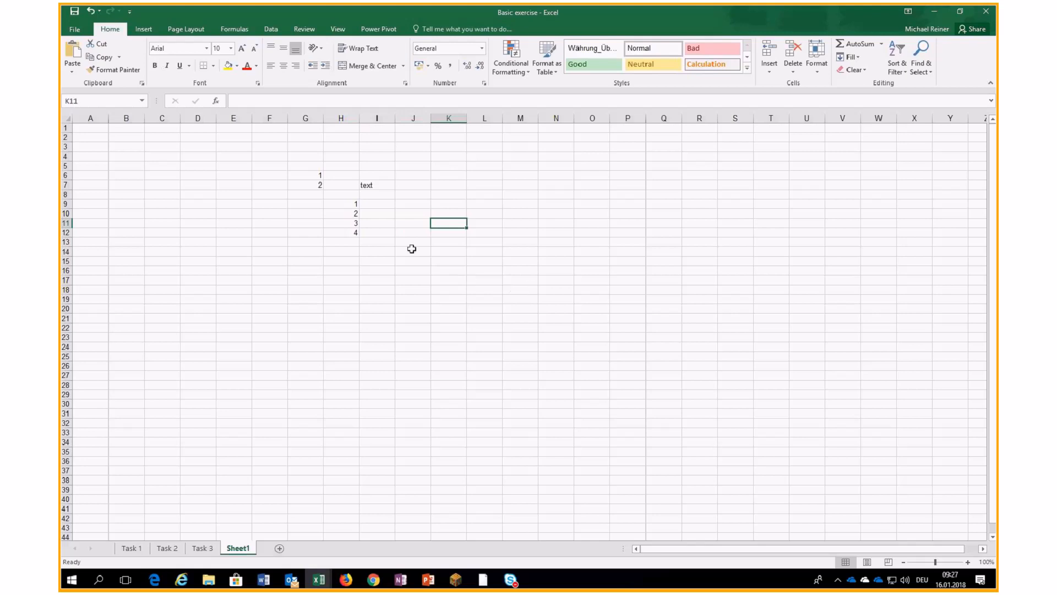
pyautogui.click(259, 205)
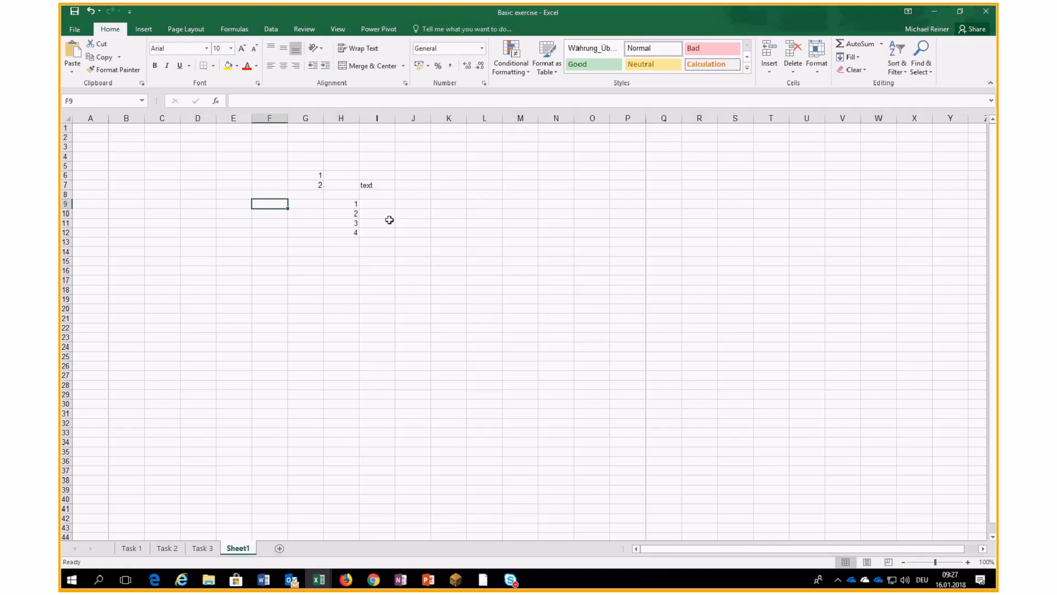
pyautogui.write('1')
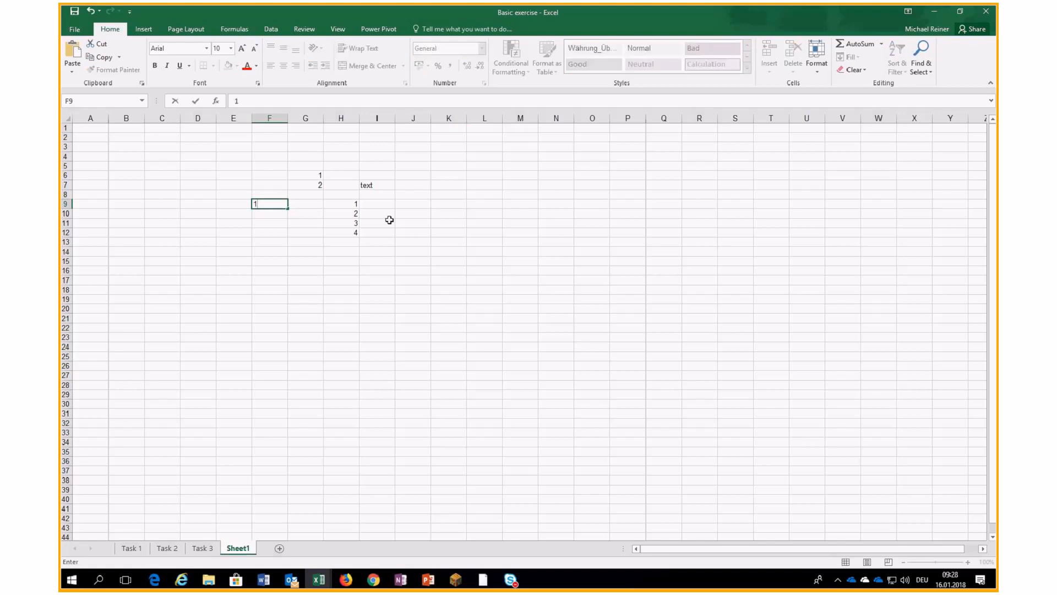
pyautogui.press('Return')
pyautogui.write('2')
pyautogui.press('Return')
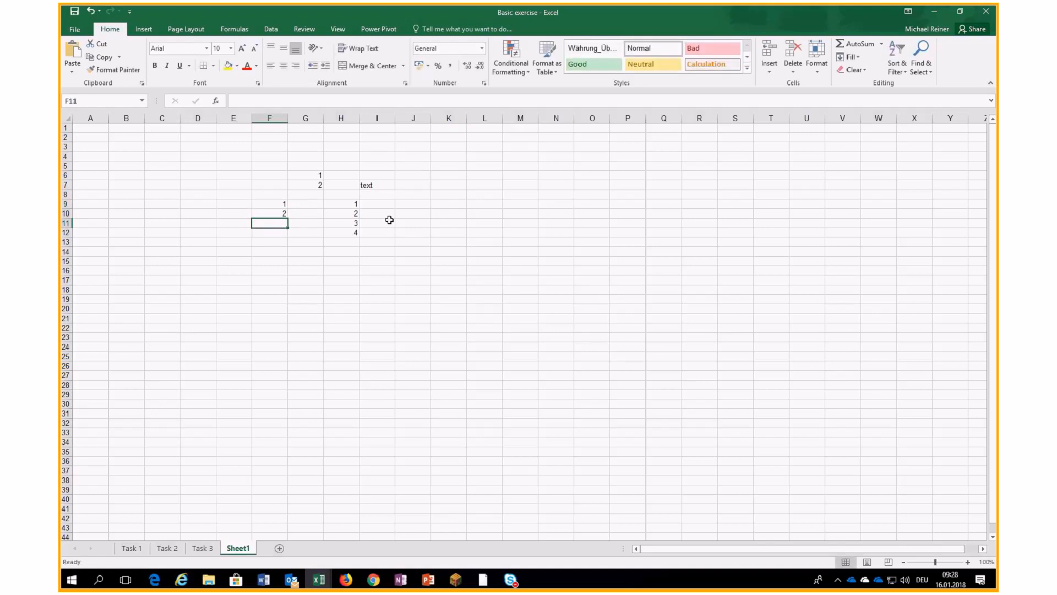
pyautogui.moveTo(261, 204); pyautogui.dragTo(263, 212)
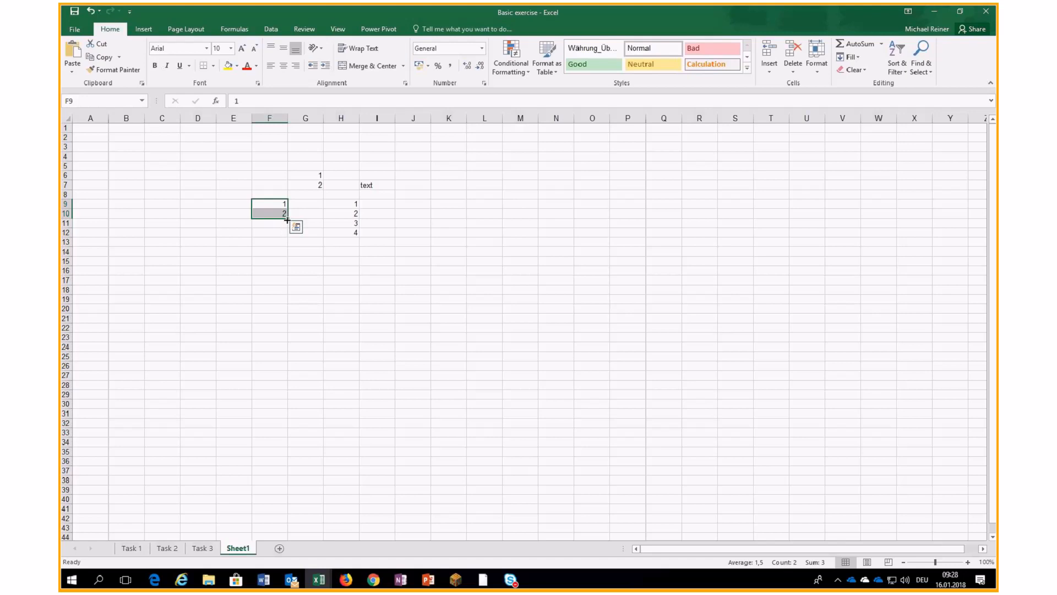
pyautogui.moveTo(287, 219); pyautogui.dragTo(263, 415)
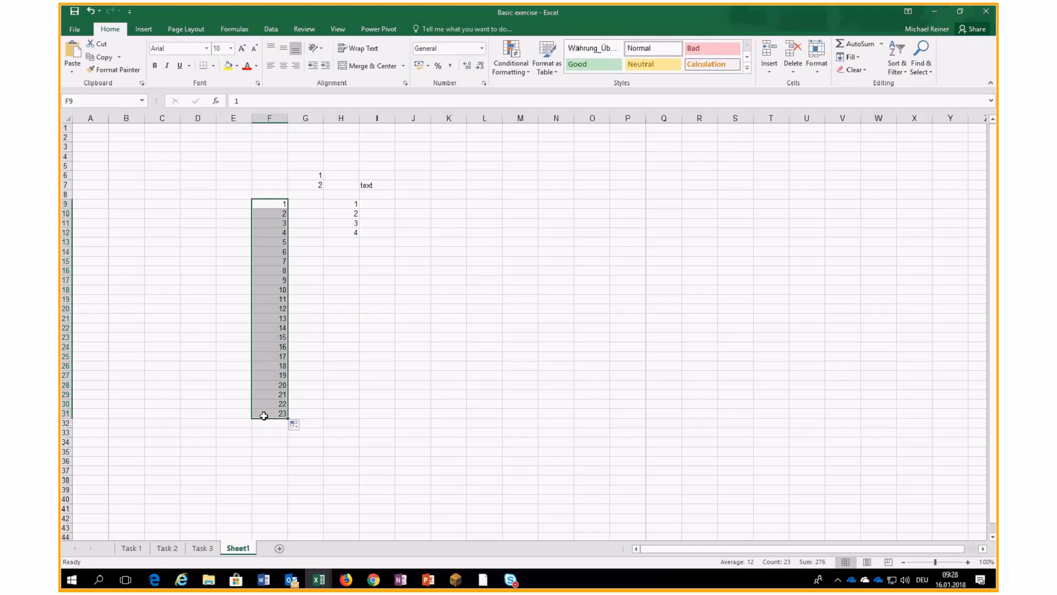
# Enter 0 and 5 in cells I16 and I17 and extend the series down to cell I29.
pyautogui.click(366, 270)
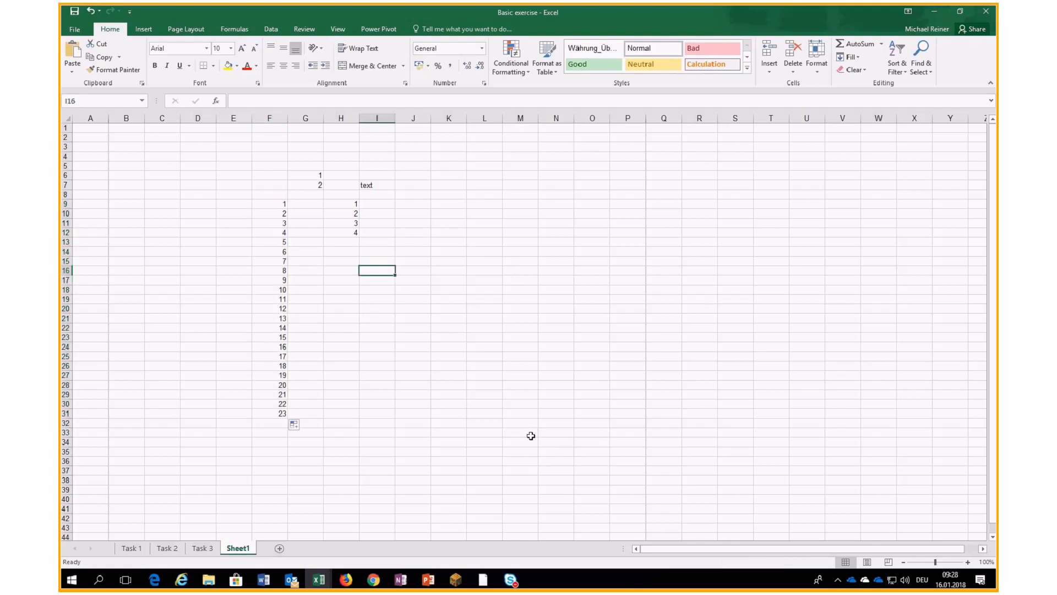
pyautogui.write('0')
pyautogui.press('Return')
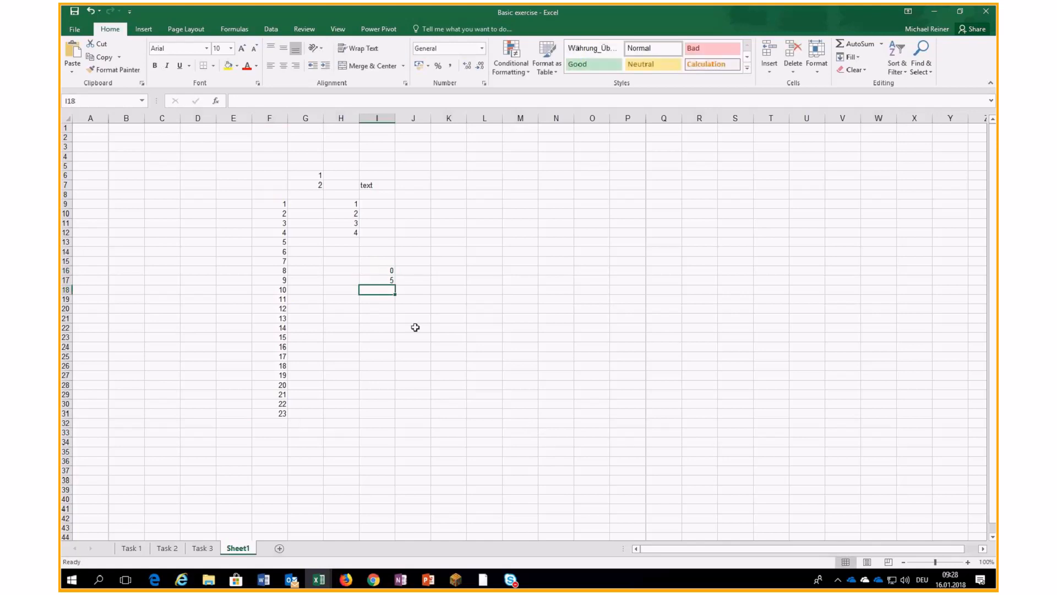
pyautogui.click(385, 273)
pyautogui.moveTo(385, 273); pyautogui.dragTo(385, 393)
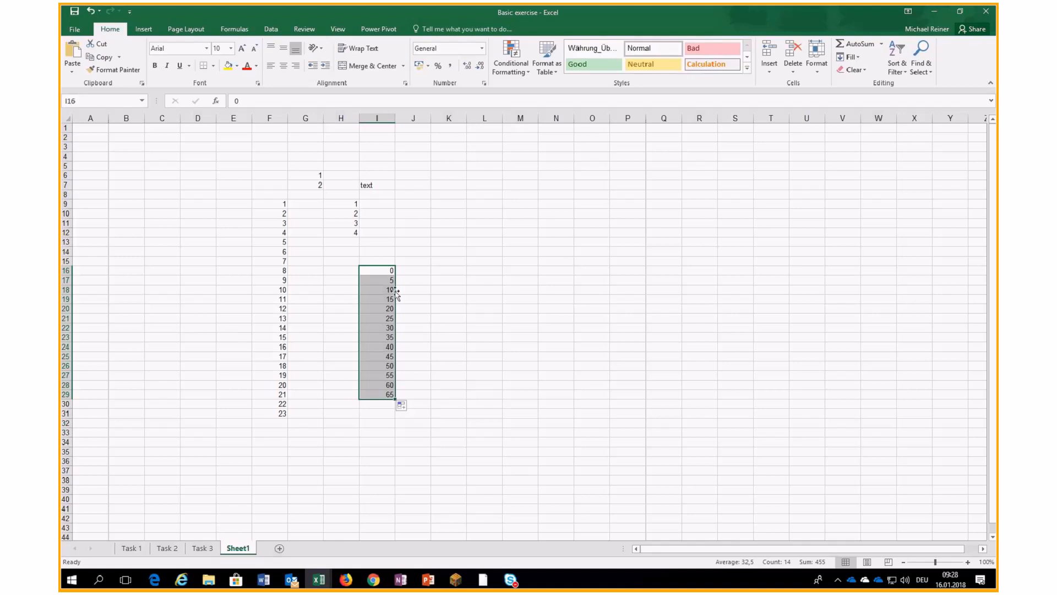
# Enter the value 1 in cell K7.
pyautogui.click(449, 185)
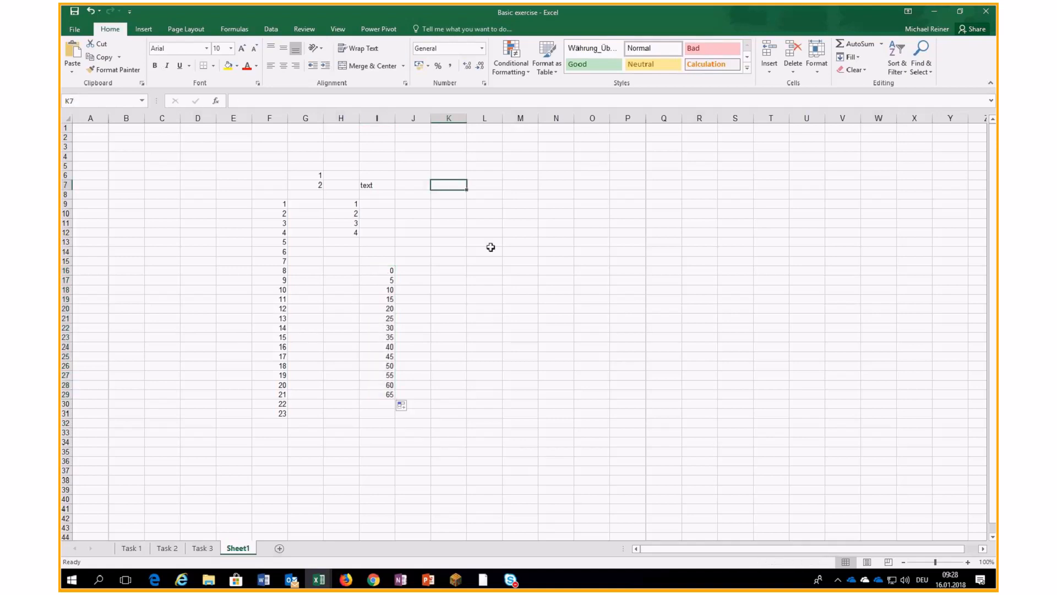
pyautogui.write('1')
pyautogui.press('Return')
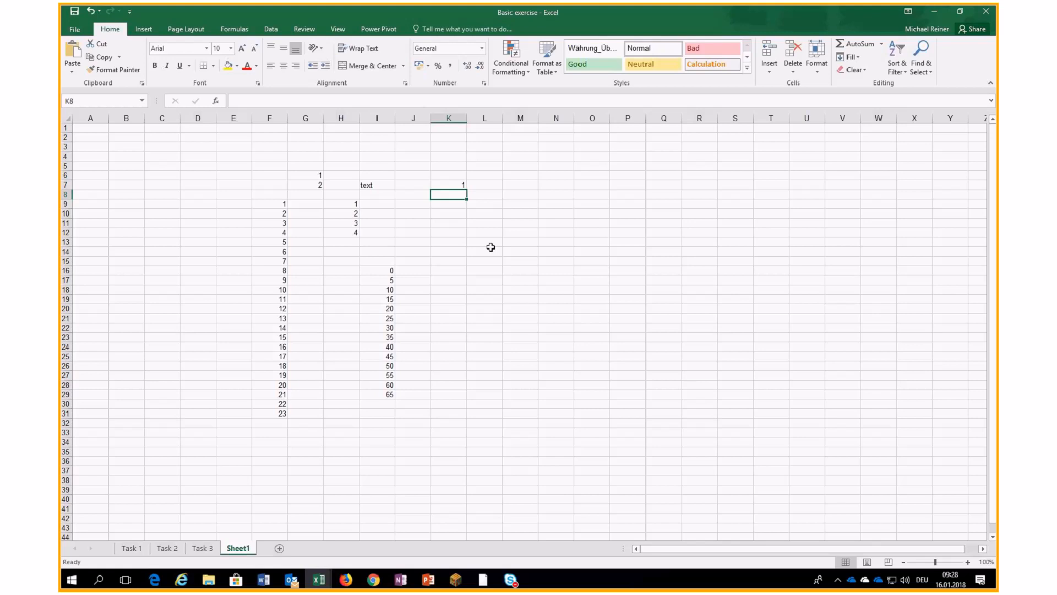
# Fill a linear series in columns starting from cell K7 with step value 1 and stop value 250.
pyautogui.click(453, 184)
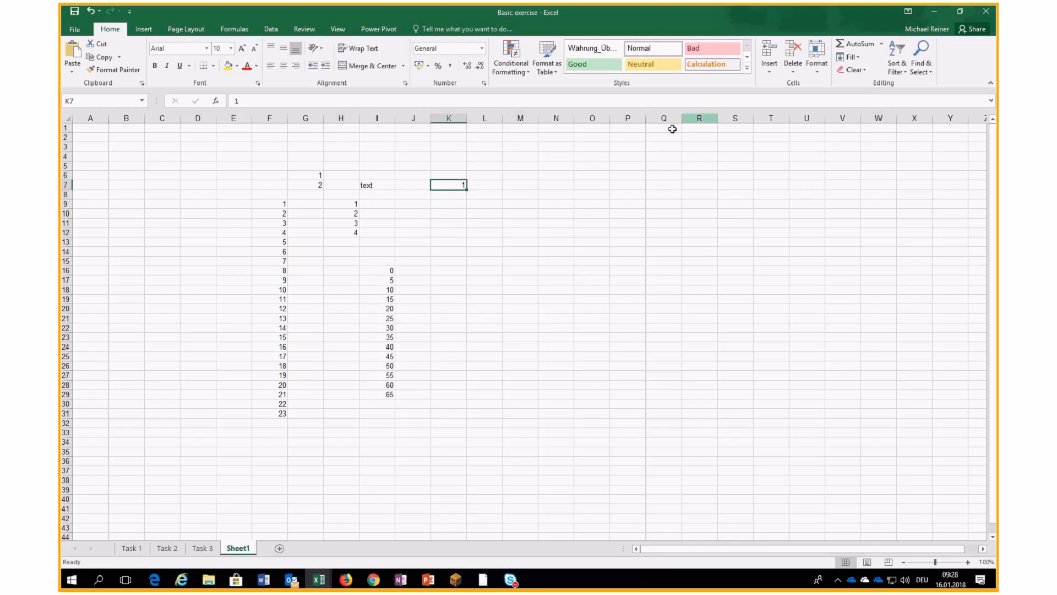
pyautogui.click(858, 57)
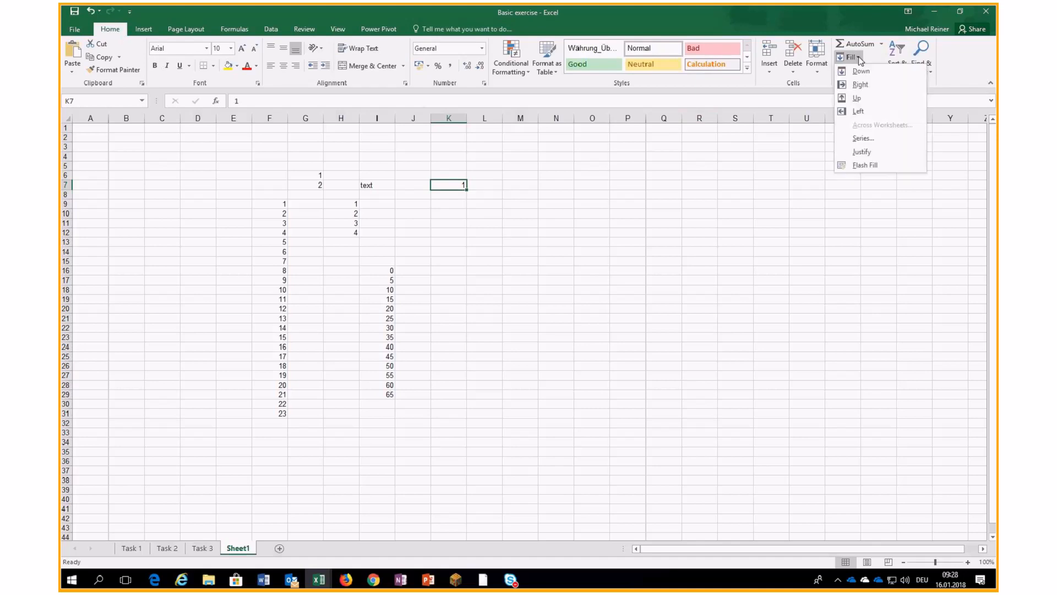
pyautogui.click(863, 139)
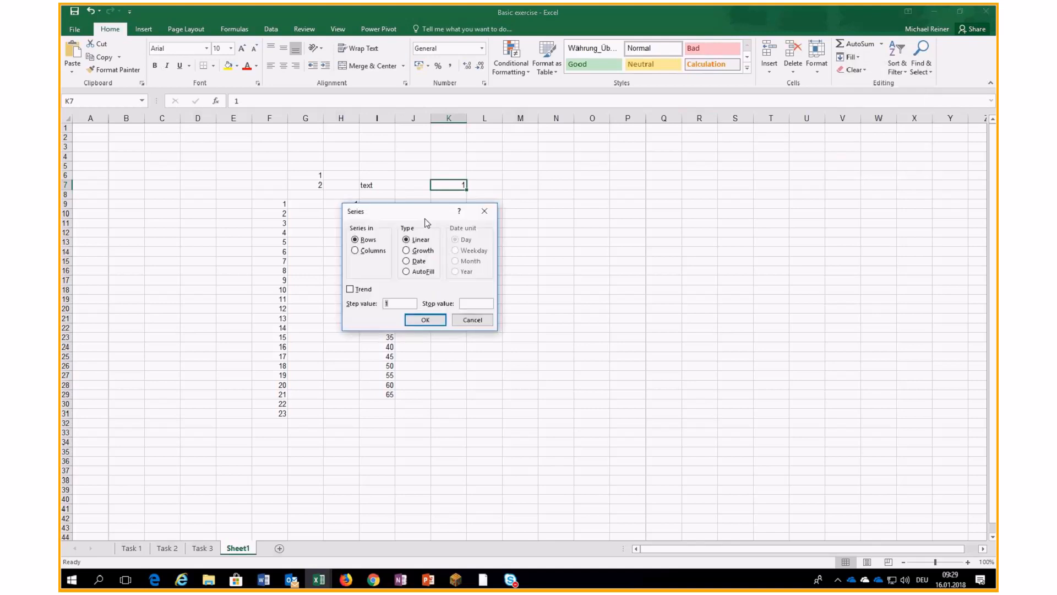
pyautogui.moveTo(424, 219); pyautogui.dragTo(659, 192)
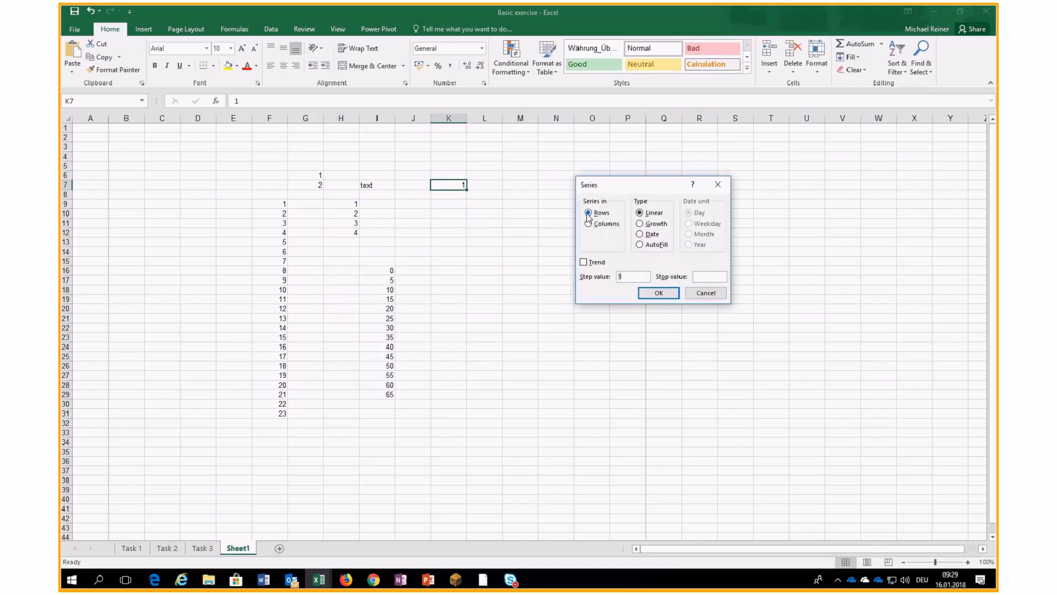
pyautogui.click(604, 225)
pyautogui.click(627, 276)
pyautogui.click(709, 277)
pyautogui.write('250')
pyautogui.click(658, 292)
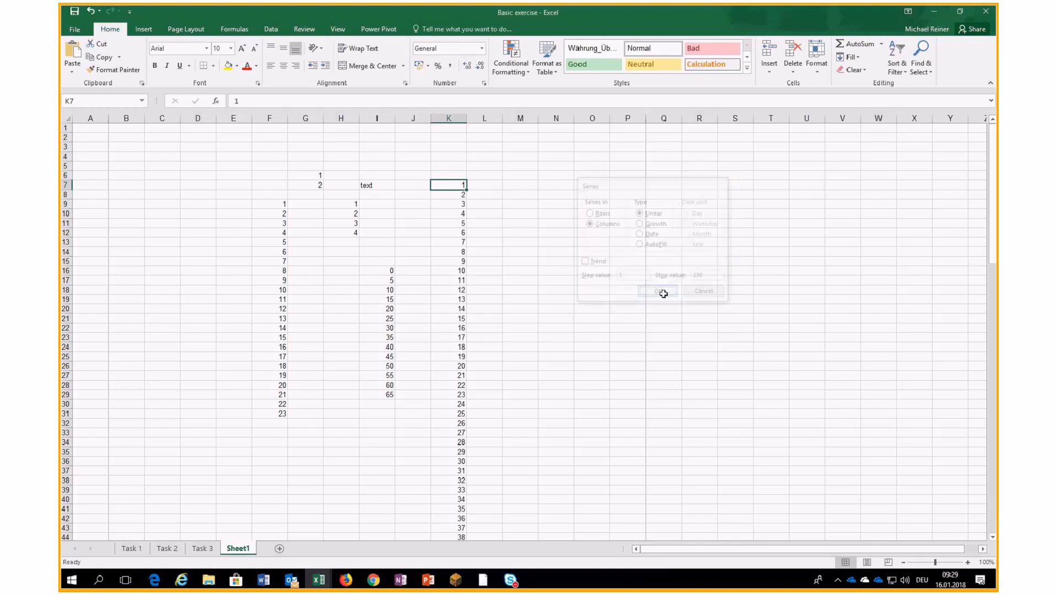
pyautogui.scroll(-9, 511, 297)
pyautogui.scroll(-20, 510, 304)
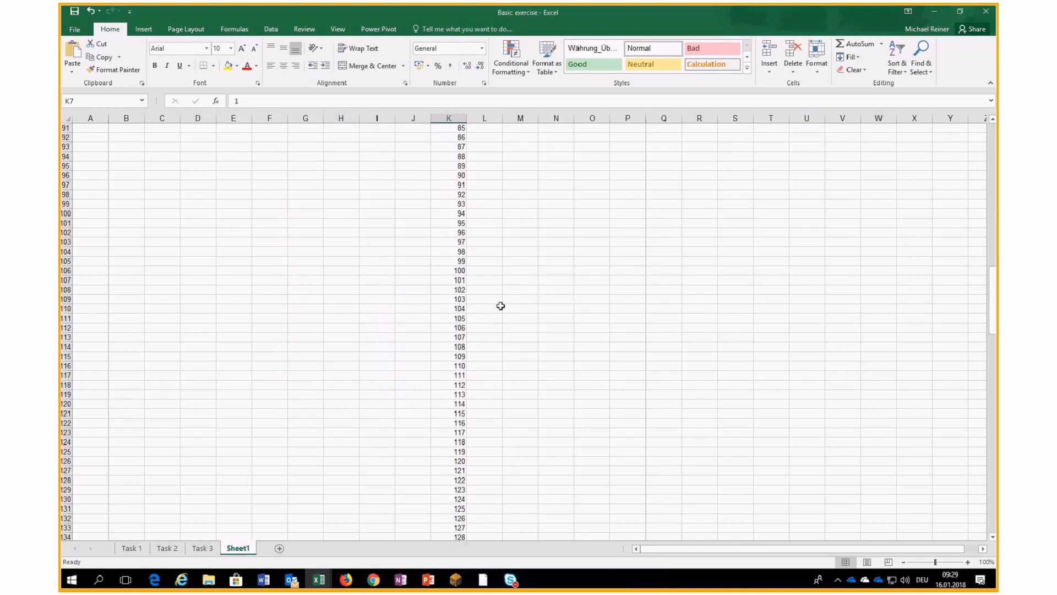
pyautogui.scroll(-14, 498, 309)
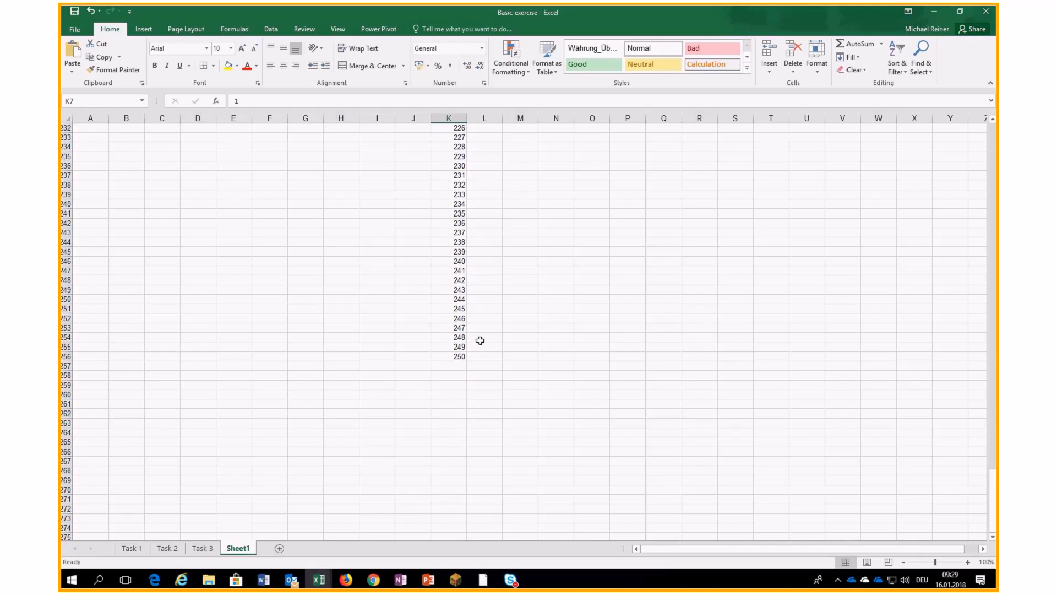
pyautogui.moveTo(994, 498); pyautogui.dragTo(989, 129)
# Enter the date 16-1-18 in cell N6.
pyautogui.click(563, 175)
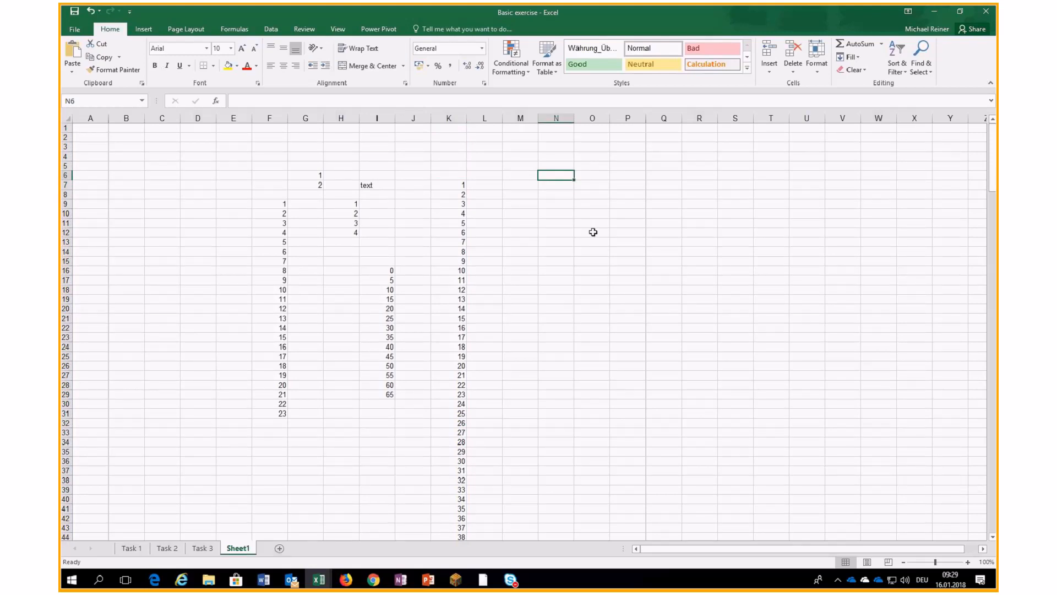
pyautogui.write('16-1-18')
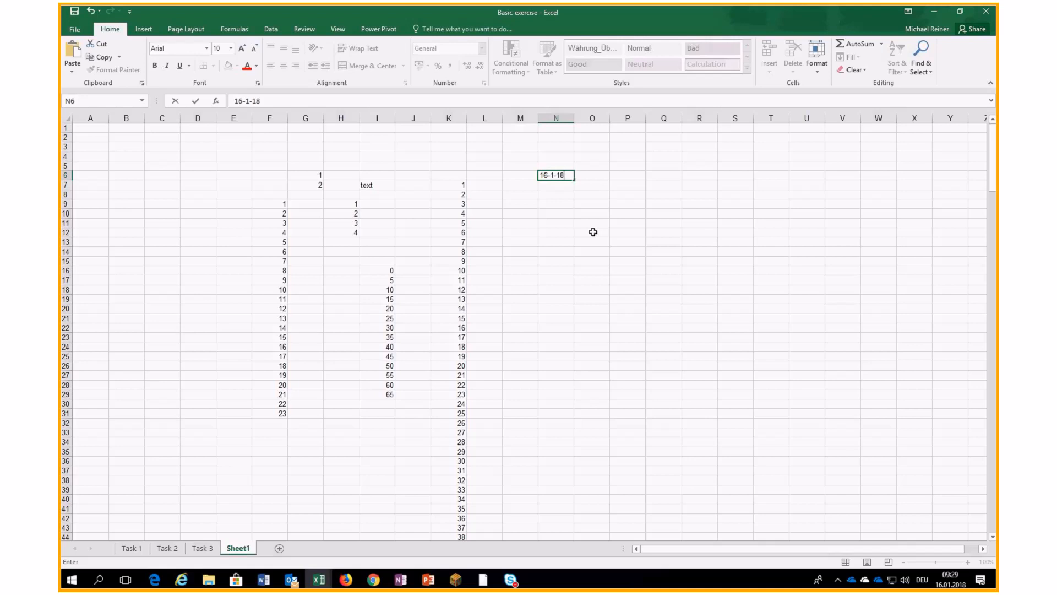
pyautogui.hotkey('ctrl', 'Return')
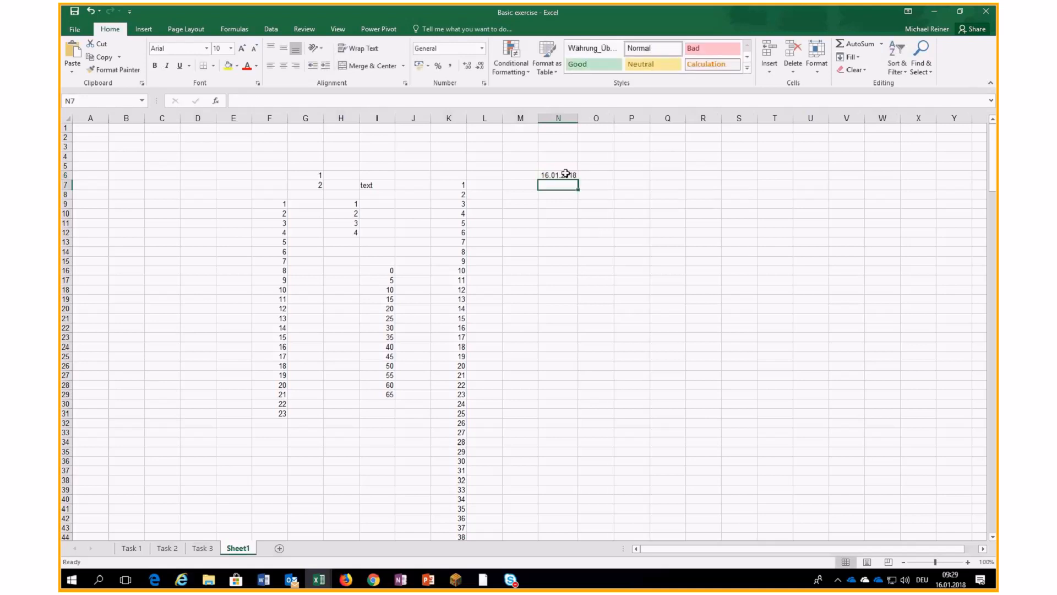
pyautogui.click(856, 59)
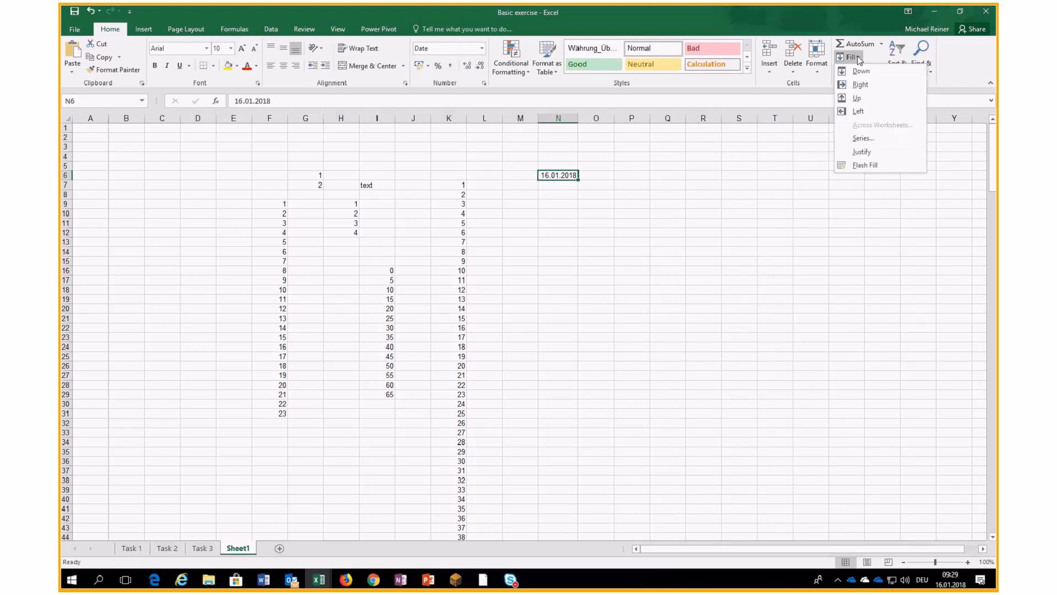
pyautogui.click(862, 139)
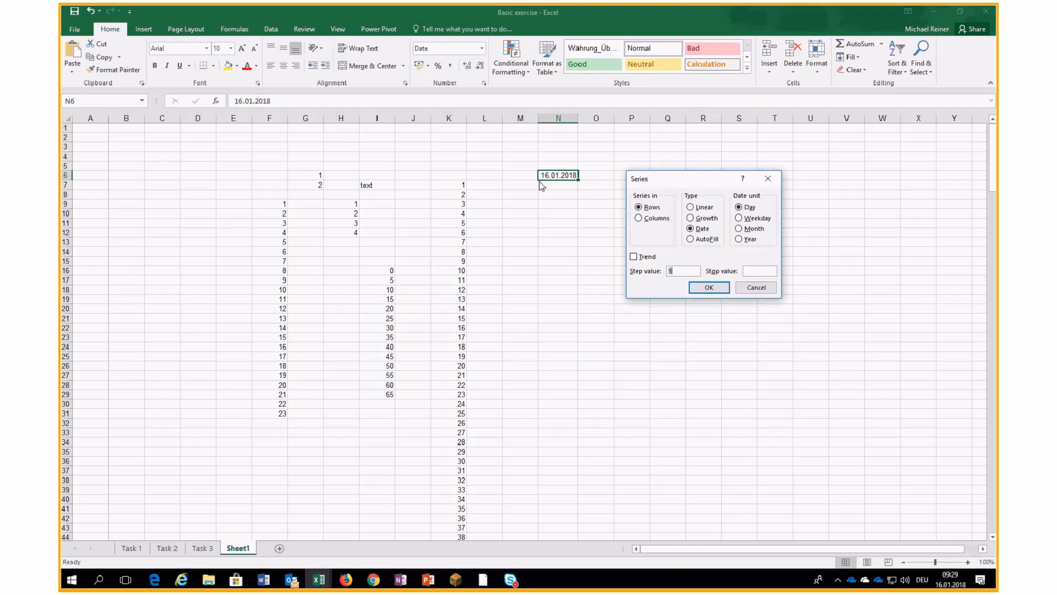
pyautogui.click(738, 218)
pyautogui.click(740, 228)
pyautogui.click(755, 288)
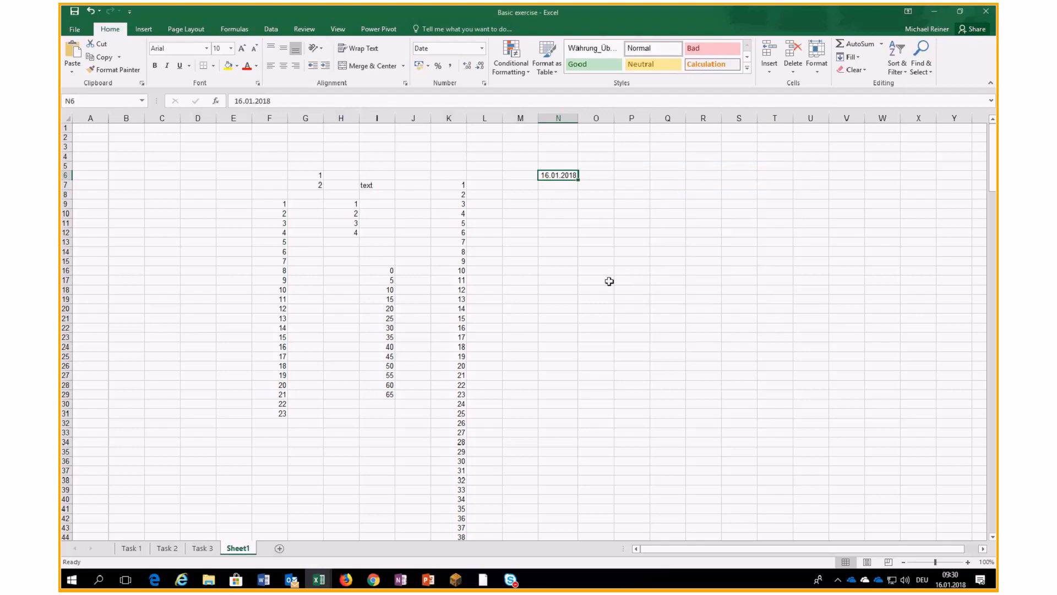
# Delete the date in cell N6.
pyautogui.click(557, 240)
pyautogui.click(558, 184)
pyautogui.click(559, 174)
pyautogui.press('Delete')
# Enter the values 1, 2, 3, 4, 5 and 6 down cells N3 to N8.
pyautogui.click(566, 150)
pyautogui.write('1 2 3 4 5 6')
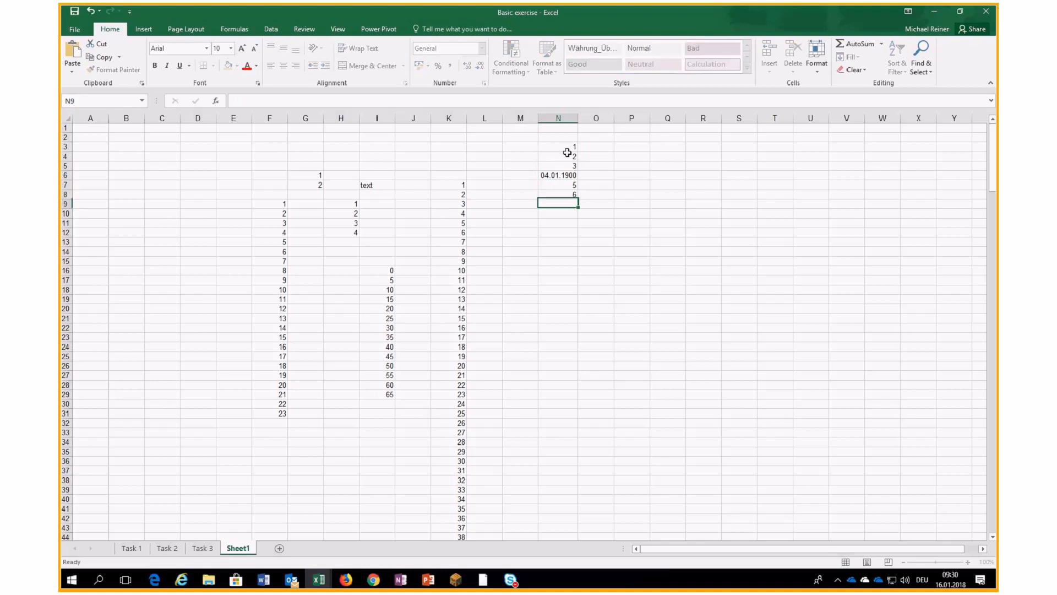
pyautogui.click(556, 175)
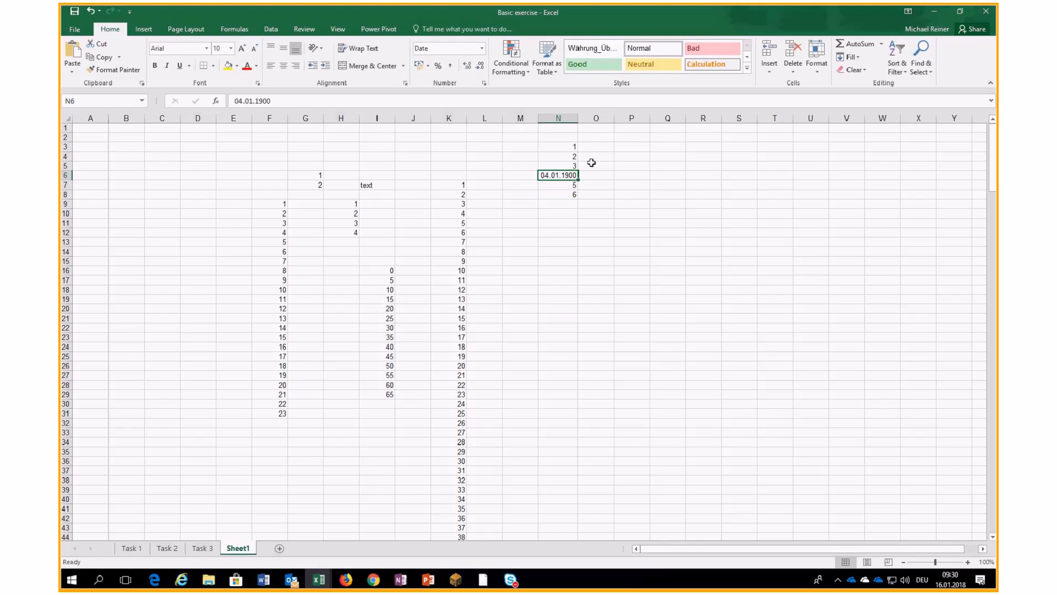
# Apply the Long Date format to cells N3 to N8.
pyautogui.moveTo(571, 148); pyautogui.dragTo(572, 194)
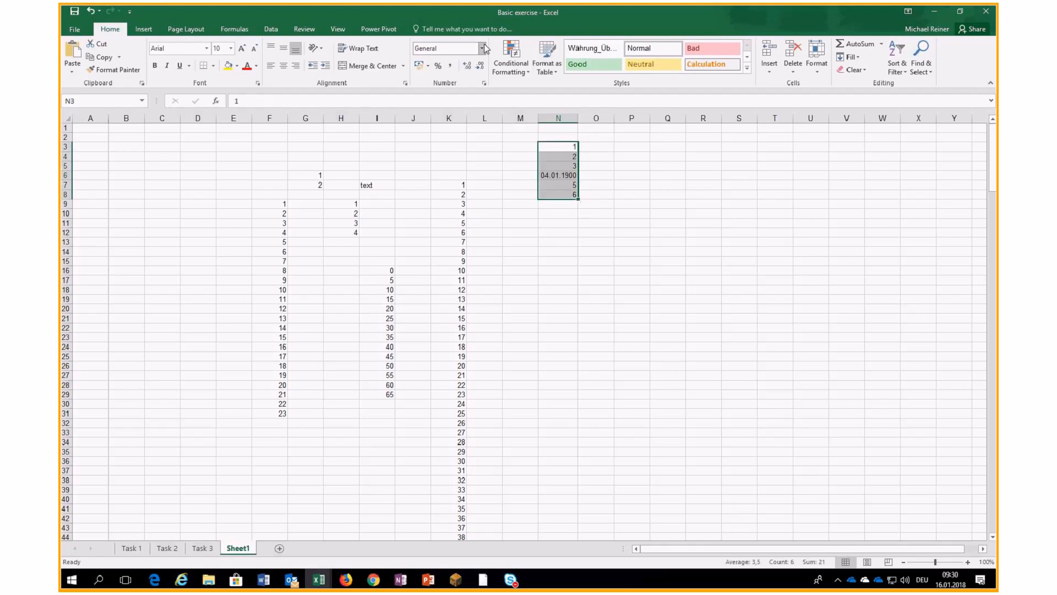
pyautogui.click(481, 48)
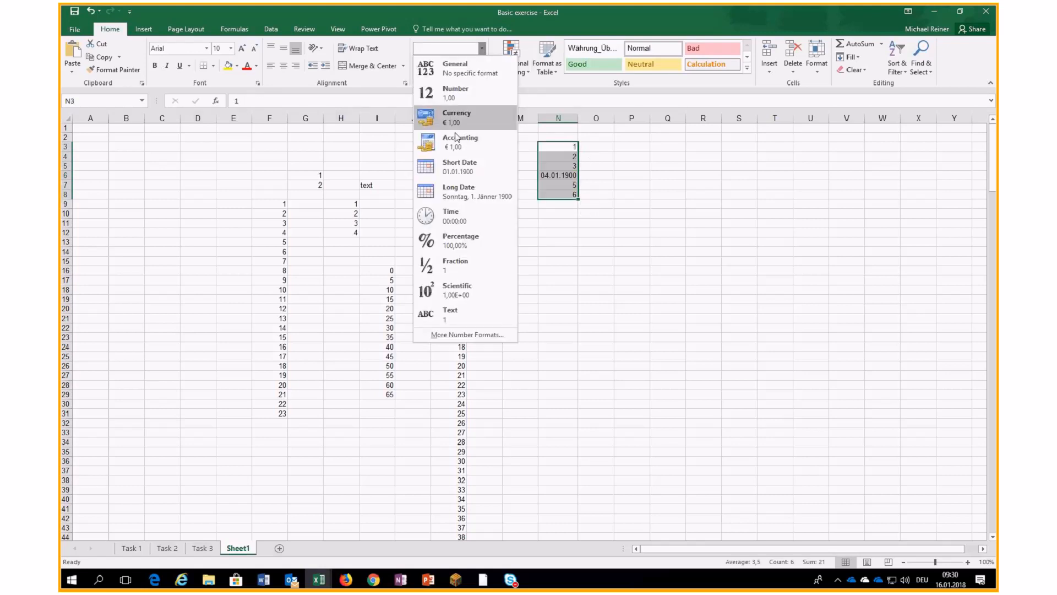
pyautogui.click(464, 192)
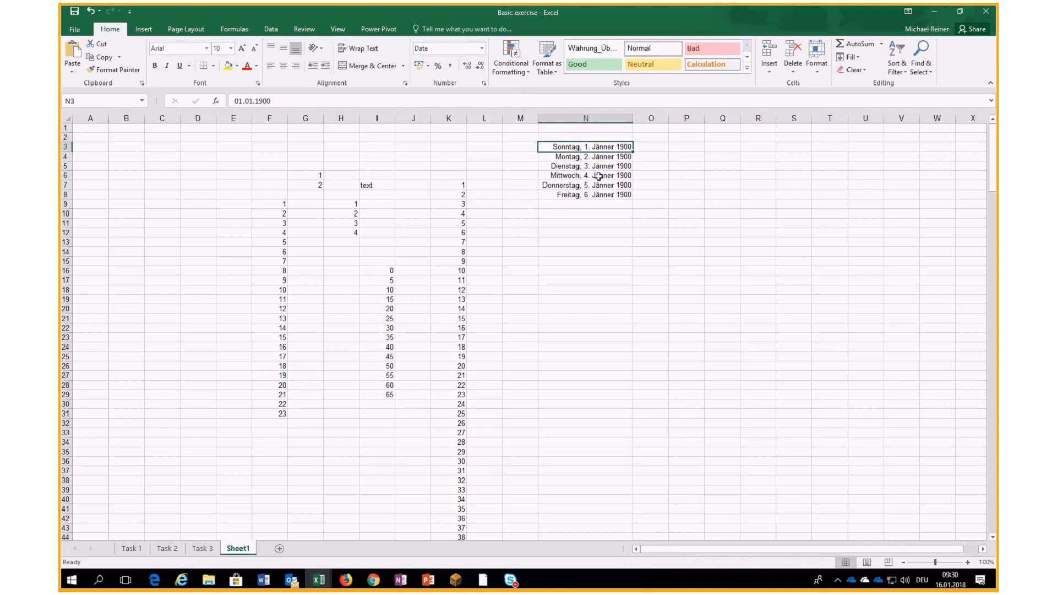
pyautogui.click(595, 158)
pyautogui.click(592, 166)
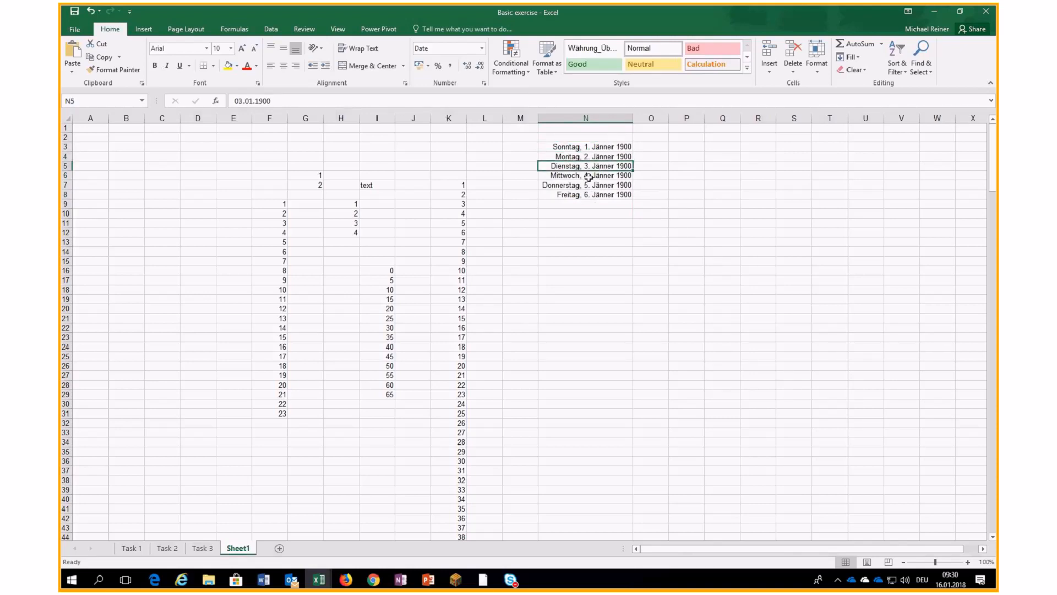
# Enter the date 16-1-18 in cell Q4.
pyautogui.click(710, 158)
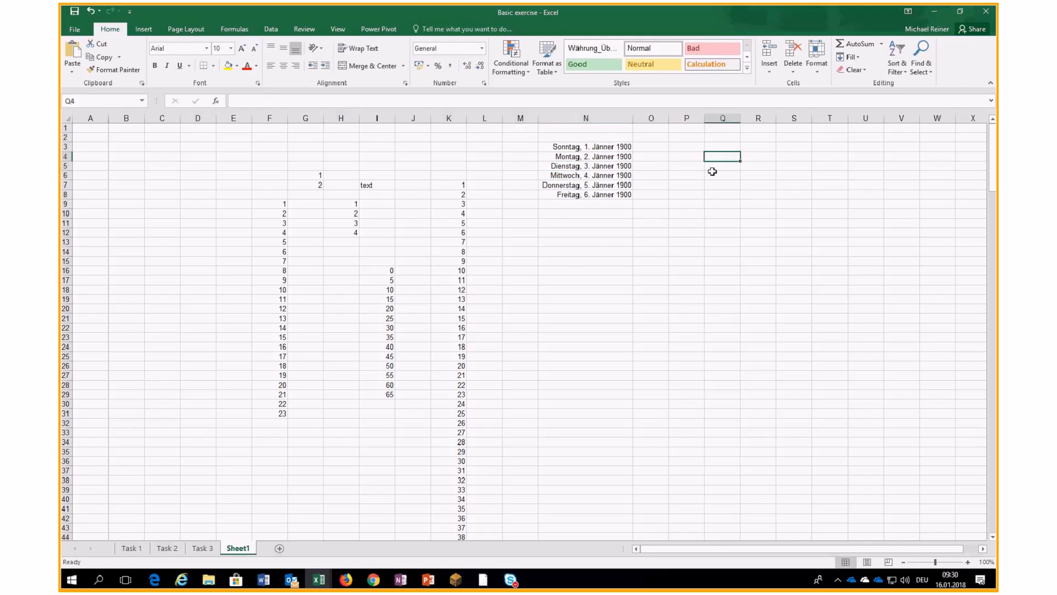
pyautogui.write('16')
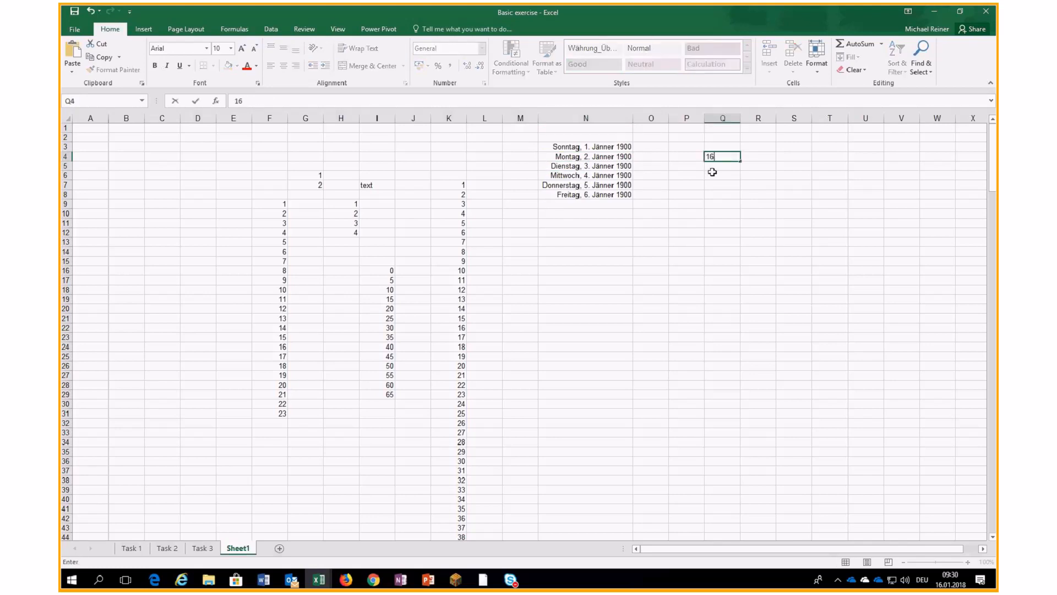
pyautogui.write('-1-18')
pyautogui.press('Return')
# Apply the Number format to the date in cell Q4.
pyautogui.click(718, 157)
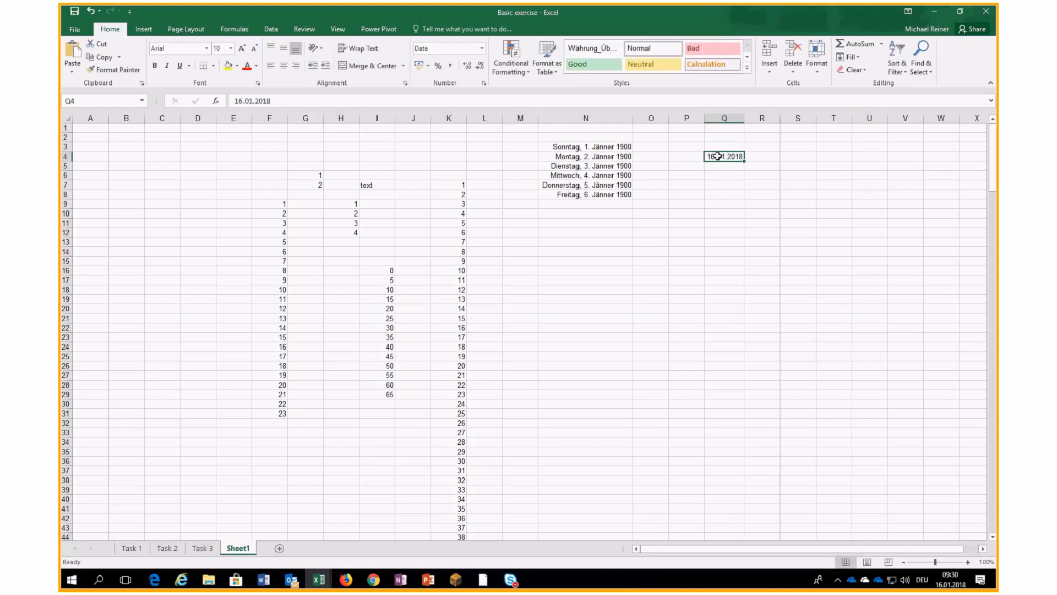
pyautogui.click(482, 48)
pyautogui.click(467, 92)
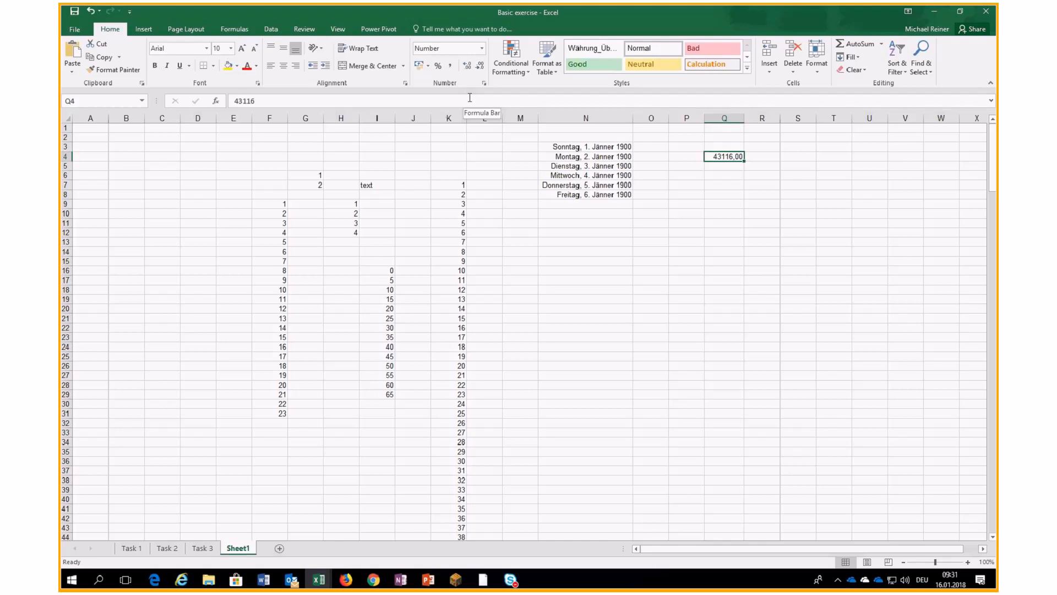
# Change the value in cell Q4 to 43116,5.
pyautogui.click(302, 103)
pyautogui.write(',5')
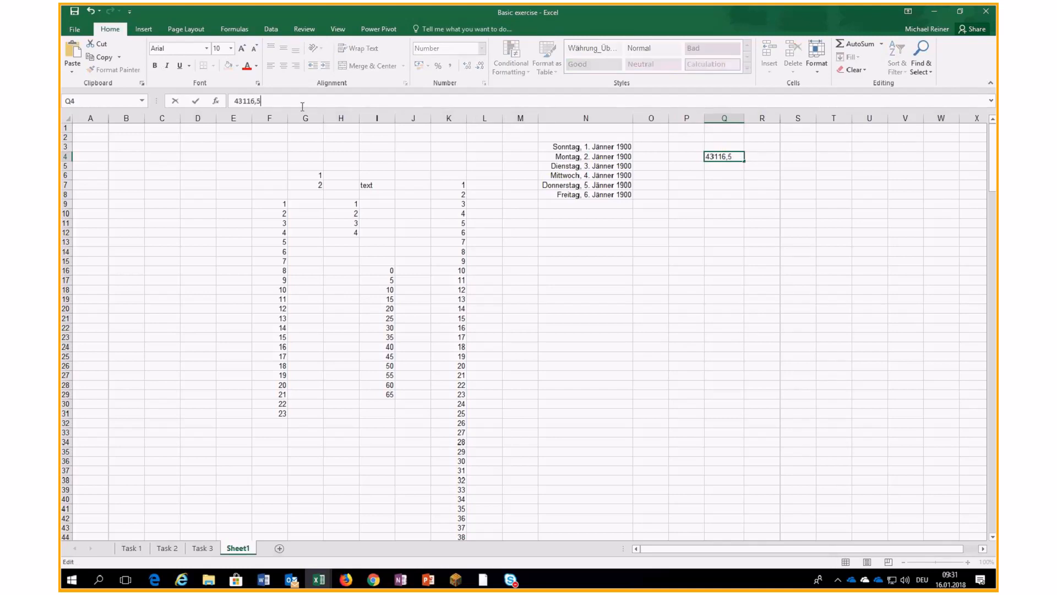
pyautogui.press('Return')
# Apply the custom number format TT.MM.JJJJ hh:mm to cell Q4.
pyautogui.click(732, 155)
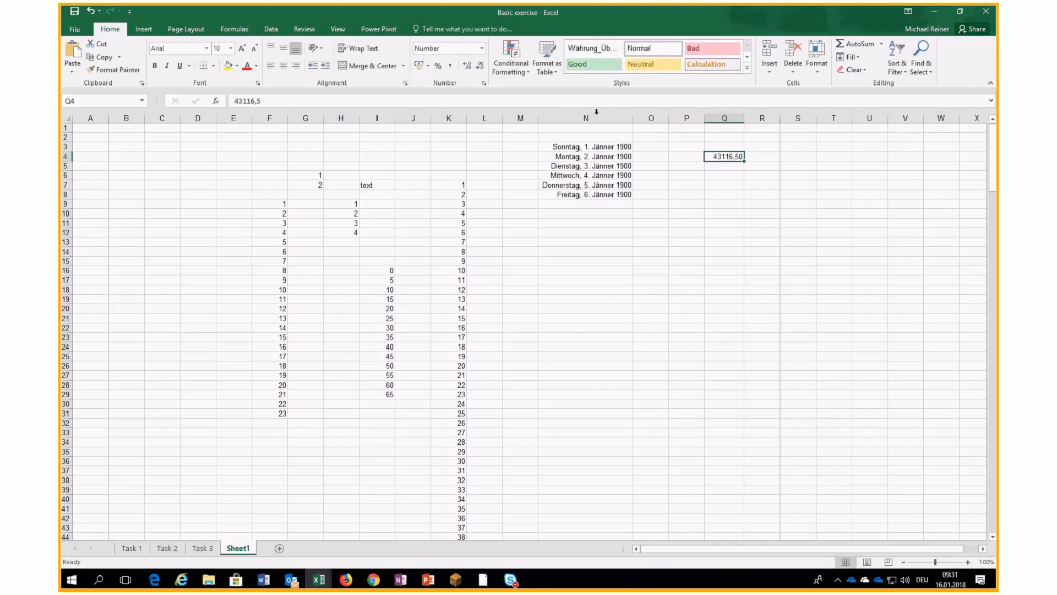
pyautogui.click(484, 83)
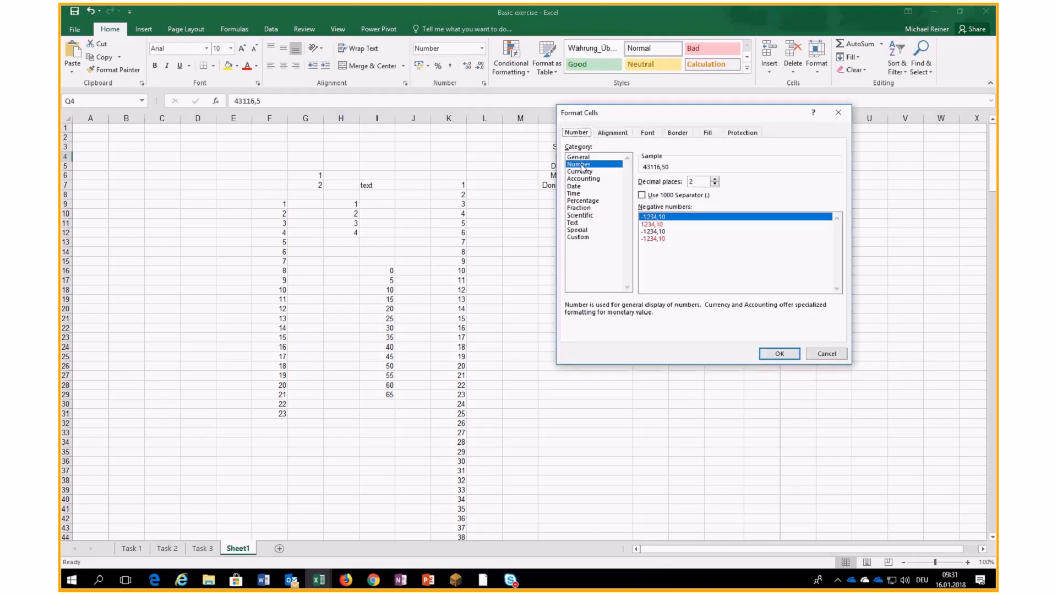
pyautogui.click(578, 188)
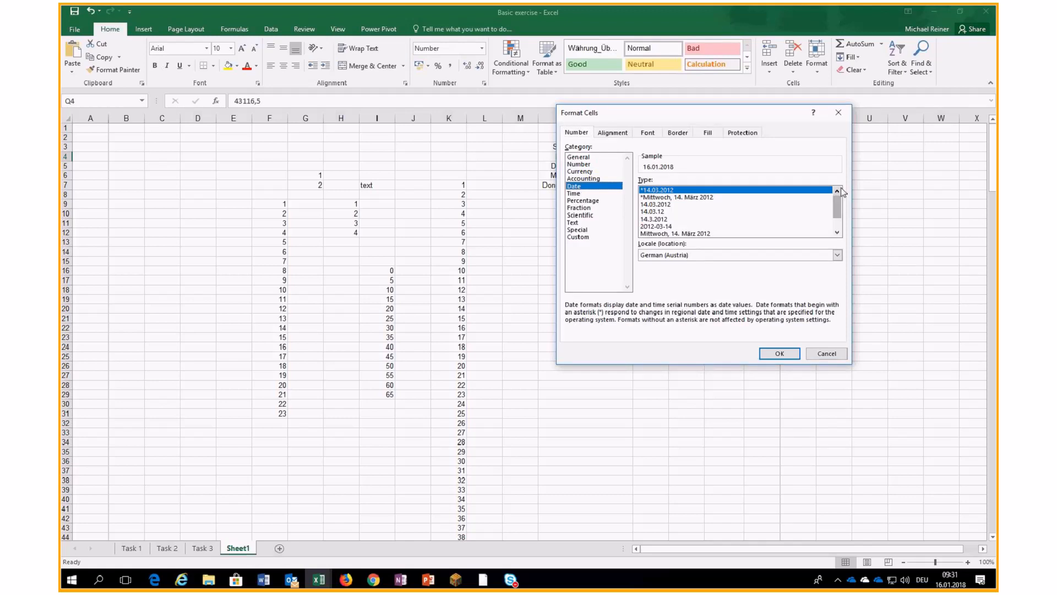
pyautogui.click(578, 237)
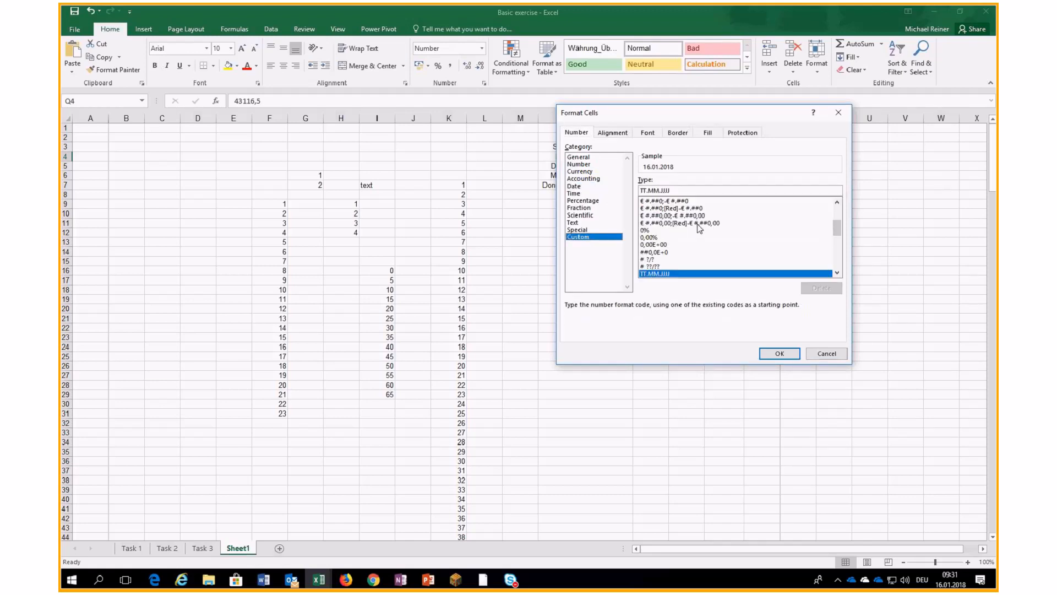
pyautogui.scroll(-2, 837, 240)
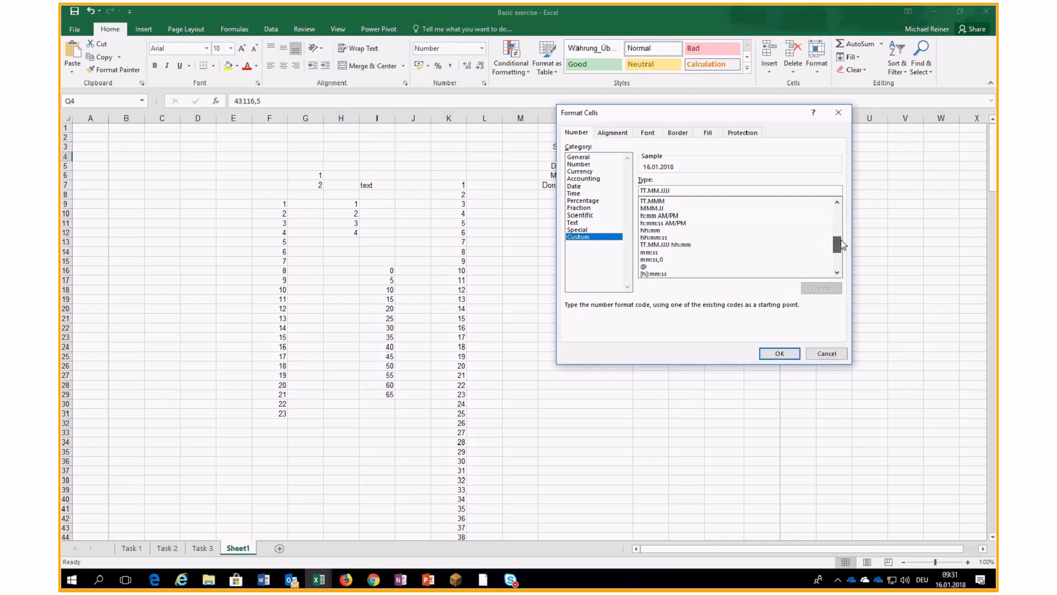
pyautogui.click(706, 244)
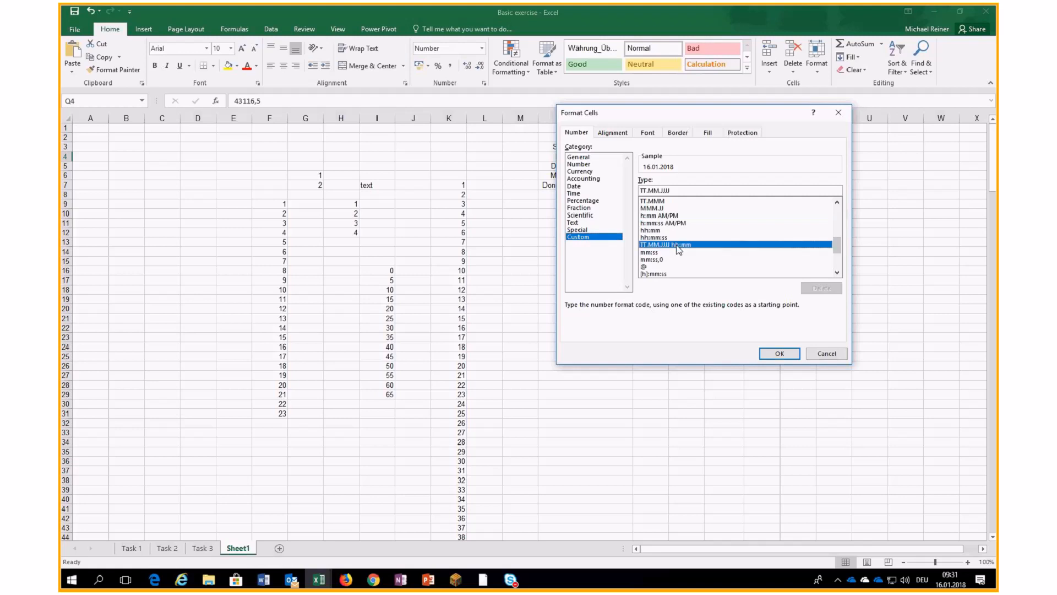
pyautogui.click(779, 355)
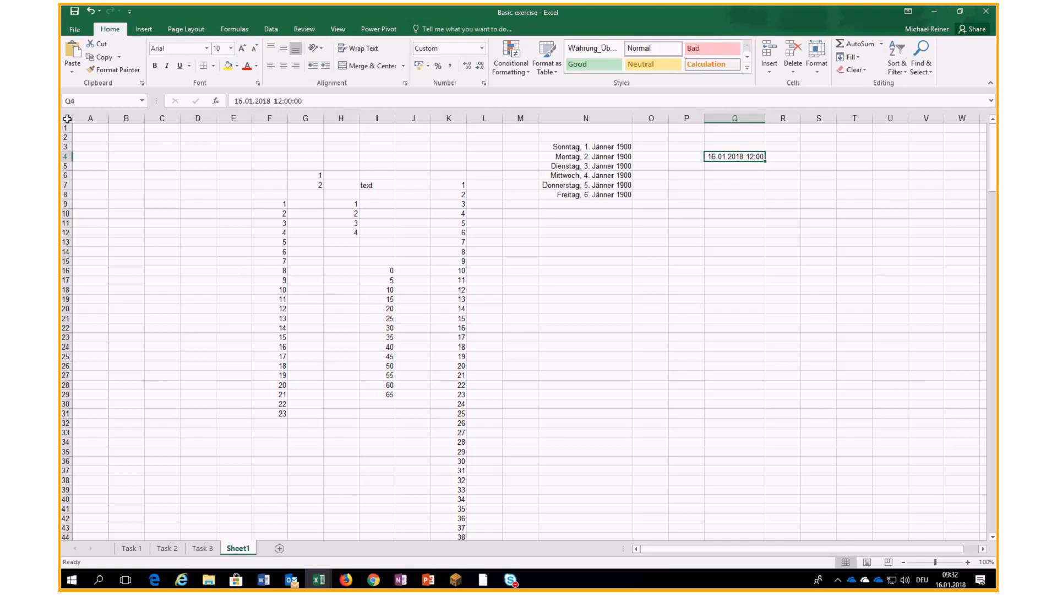
# Enter the formula =3*5 in cell P16 and review it in the cell.
pyautogui.click(676, 271)
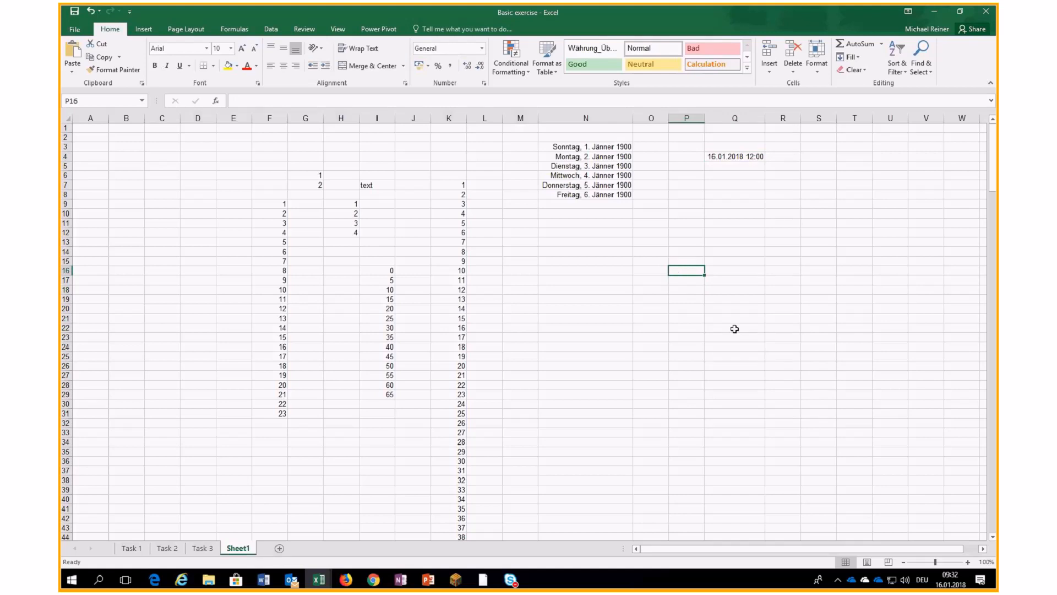
pyautogui.write('=')
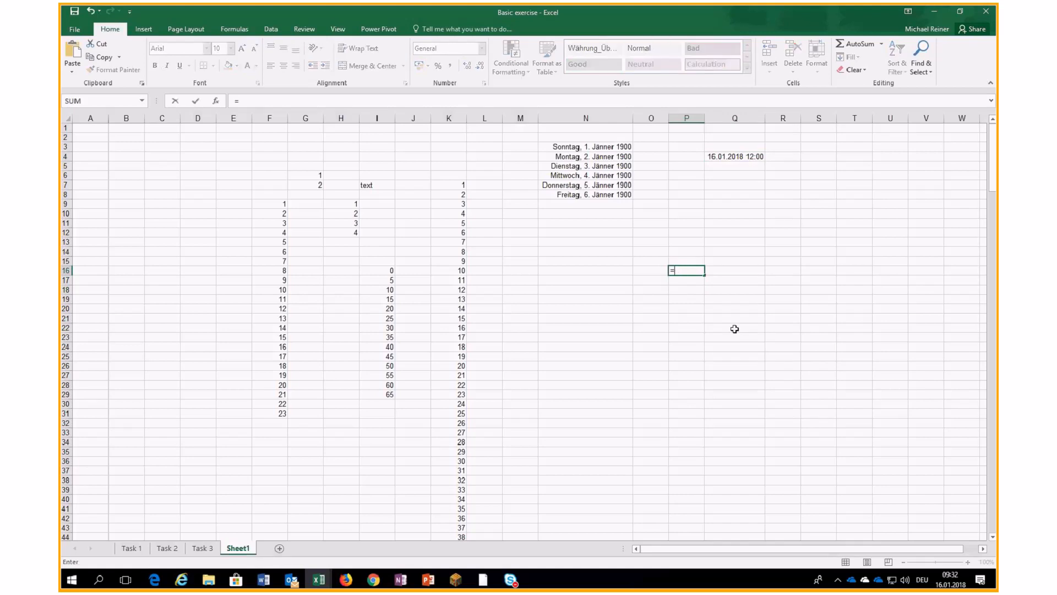
pyautogui.write('3*5')
pyautogui.hotkey('ctrl', 'Return')
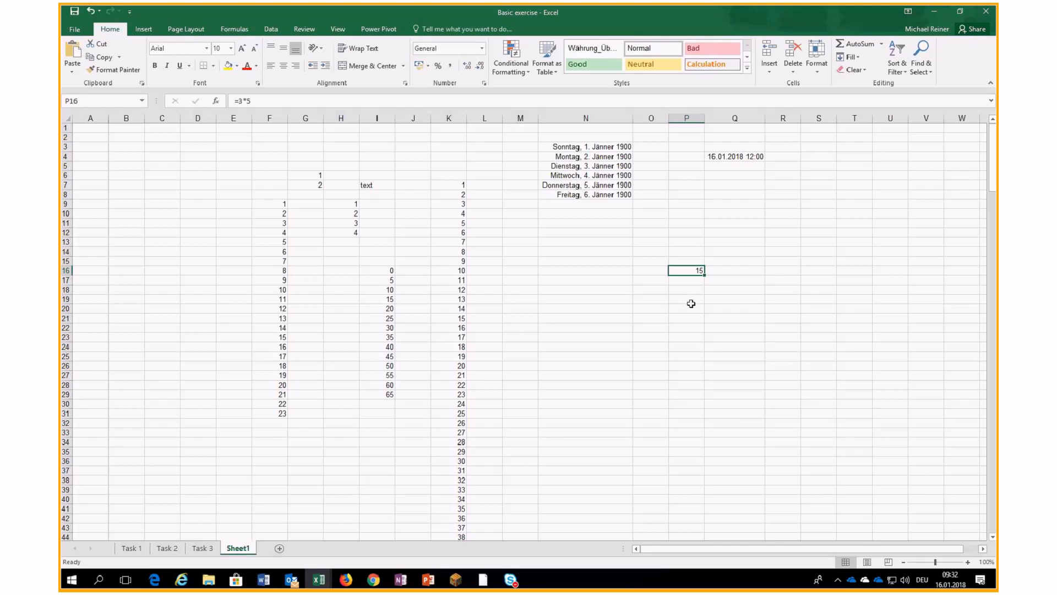
pyautogui.doubleClick(691, 269)
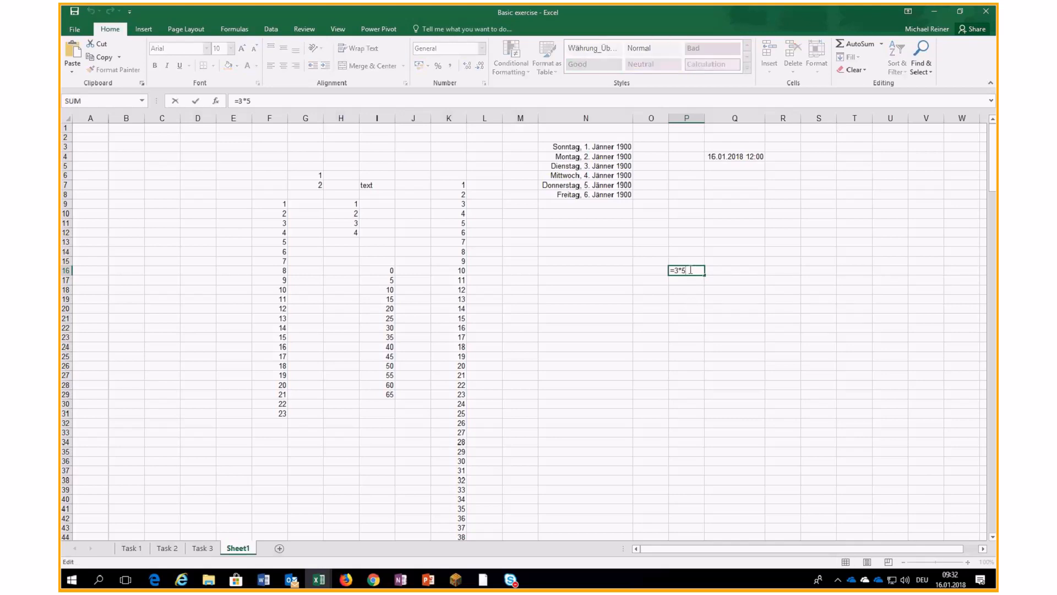
pyautogui.press('Return')
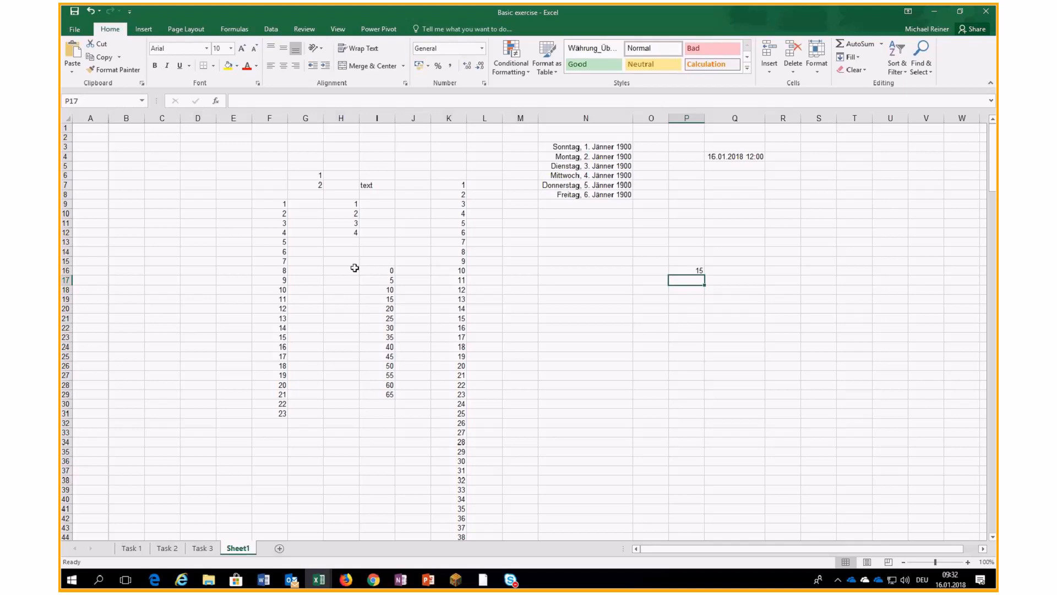
# Enter the values 3 and 5 in cells P18 and P19.
pyautogui.press('Down')
pyautogui.write('3')
pyautogui.press('Return')
pyautogui.write('5')
pyautogui.press('Return')
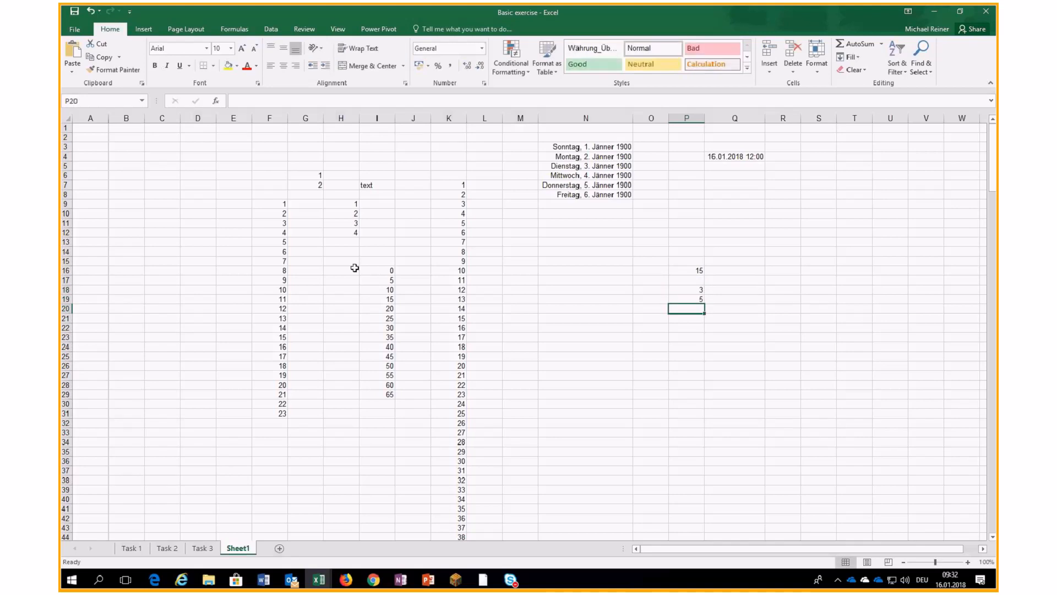
# Enter the formula =P19*P18 in cell P20 and review which cells it references.
pyautogui.write('=')
pyautogui.press('Up')
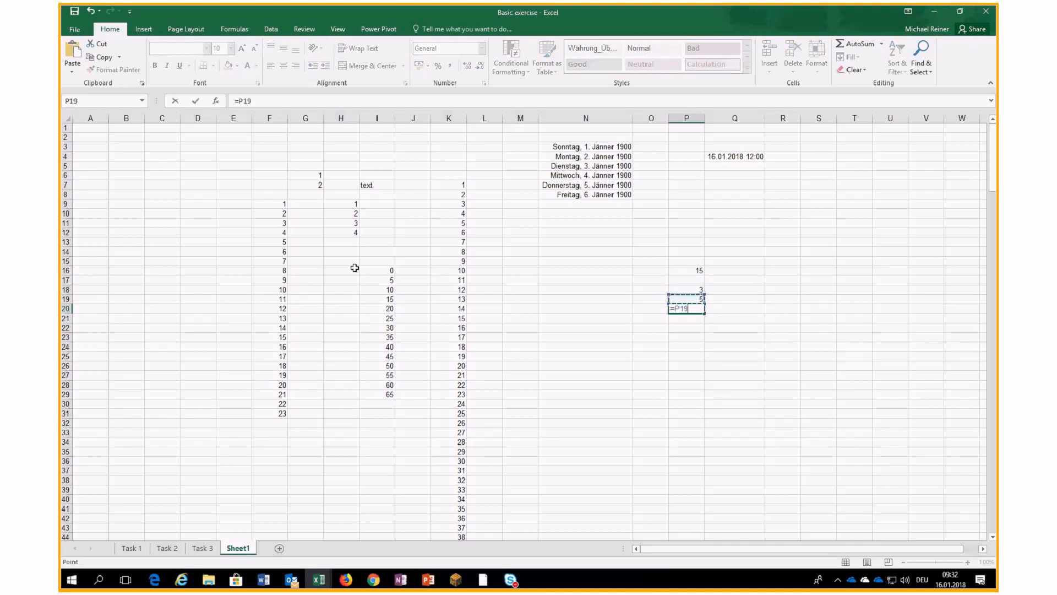
pyautogui.write('*')
pyautogui.press('Up')
pyautogui.press('Up')
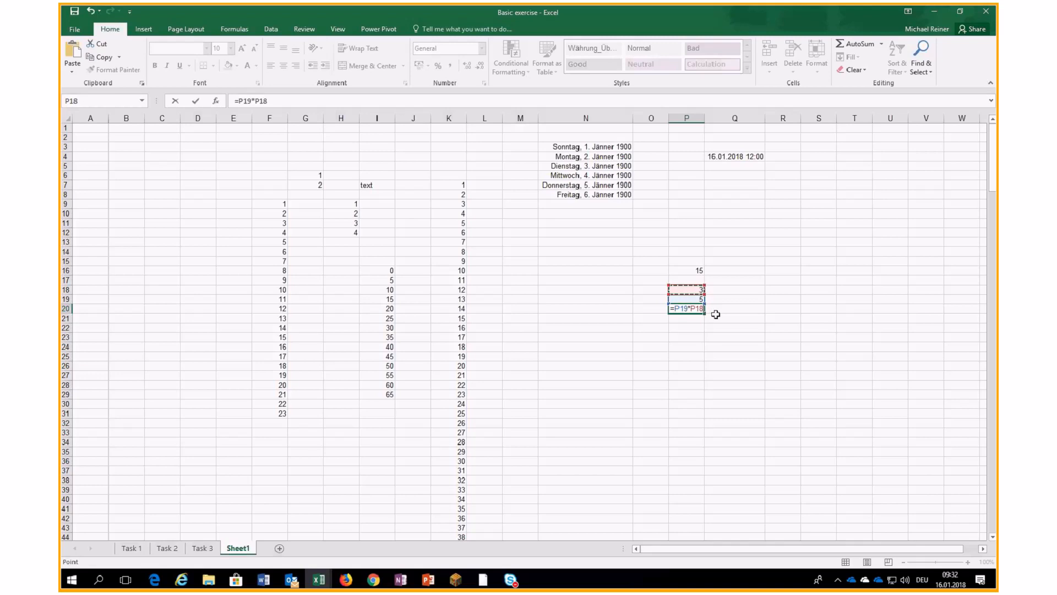
pyautogui.press('Return')
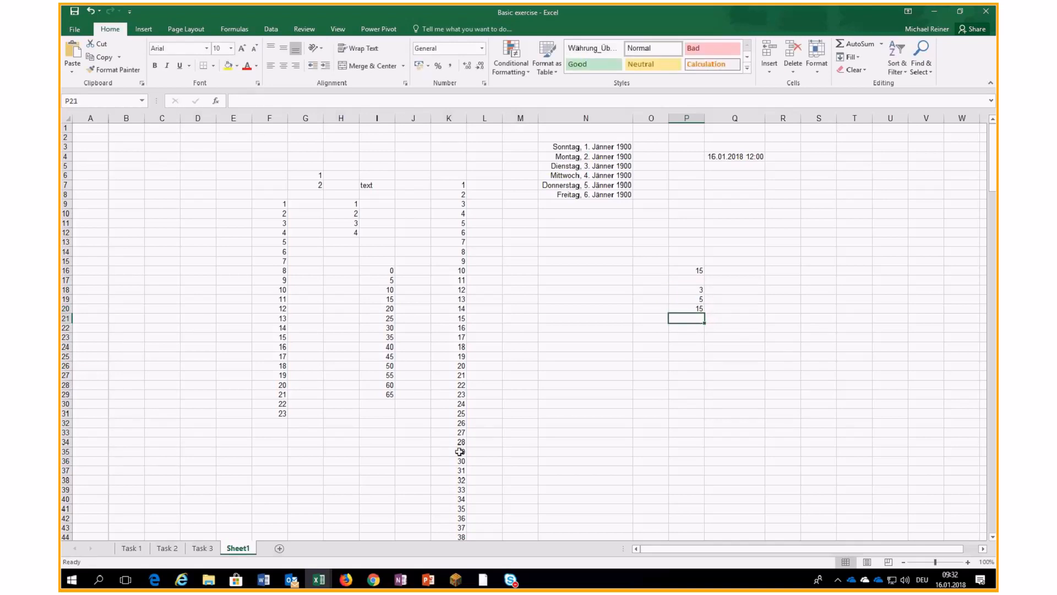
pyautogui.click(695, 309)
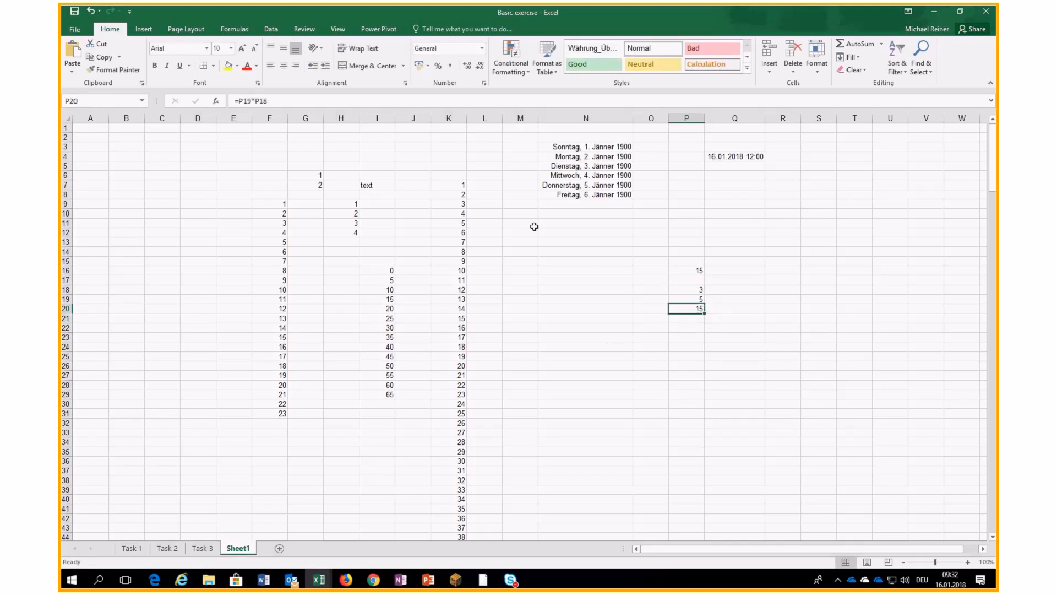
pyautogui.click(279, 99)
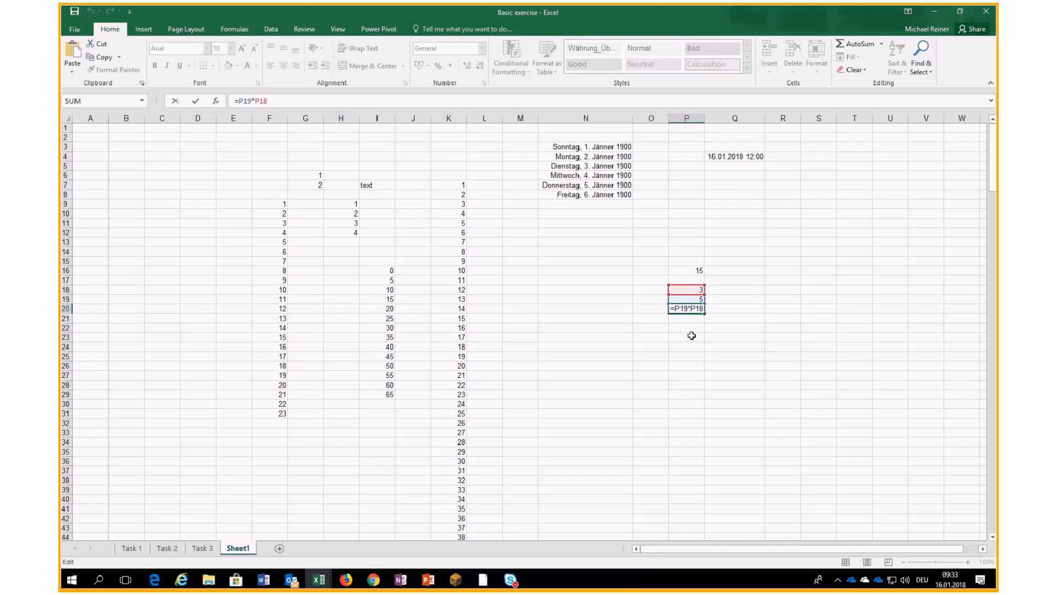
pyautogui.press('Return')
# Copy the multiplication formula from cell P20 to cell P30.
pyautogui.click(698, 309)
pyautogui.hotkey('ctrl', 'c')
pyautogui.click(696, 403)
pyautogui.hotkey('ctrl', 'v')
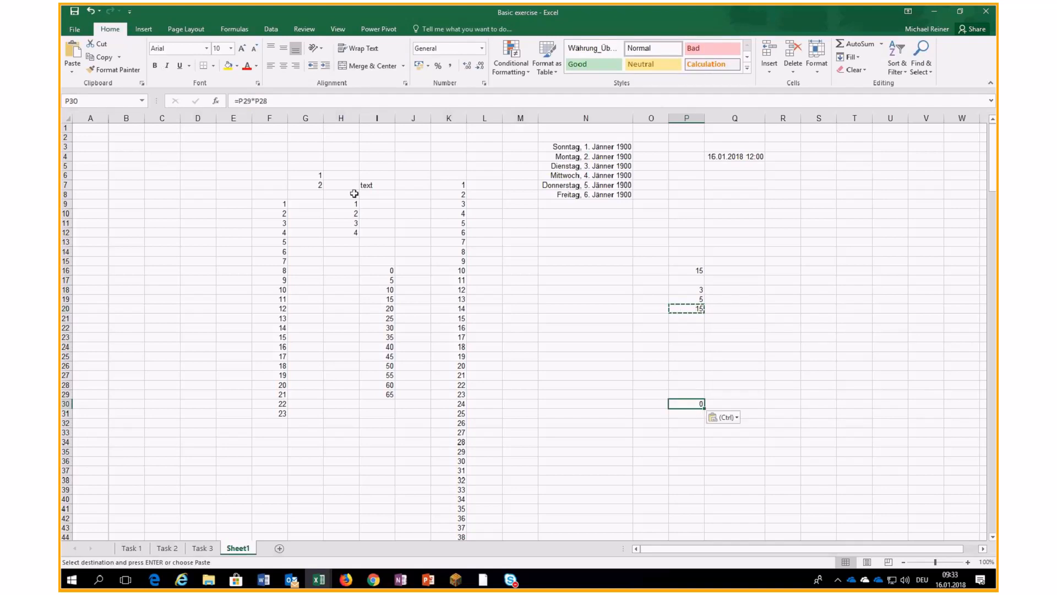
# Compare the cells referenced by the copied formula in P30 with those referenced by the original in P20.
pyautogui.click(295, 101)
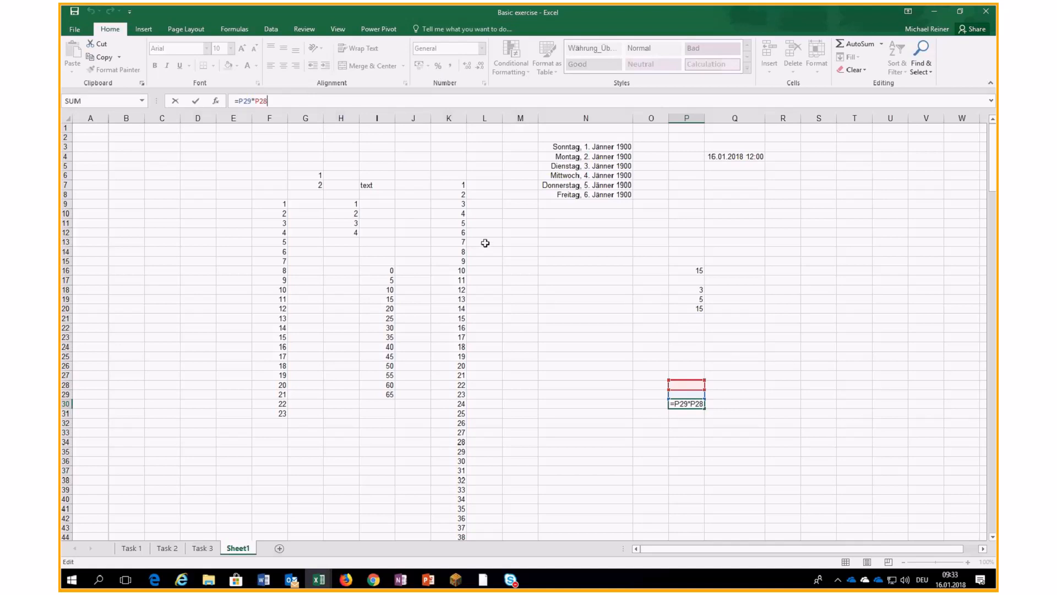
pyautogui.click(691, 310)
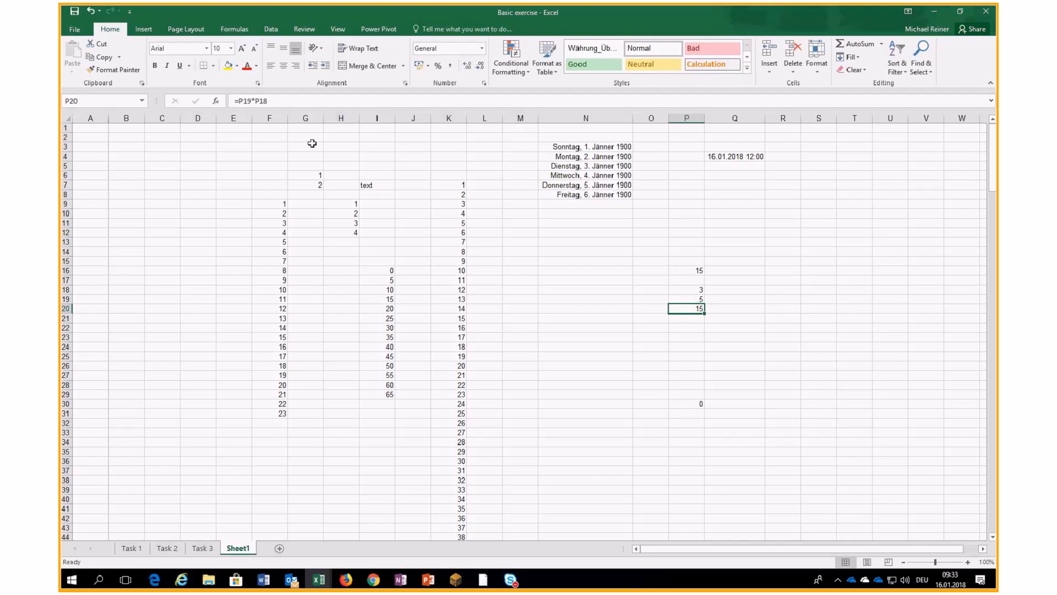
pyautogui.click(298, 102)
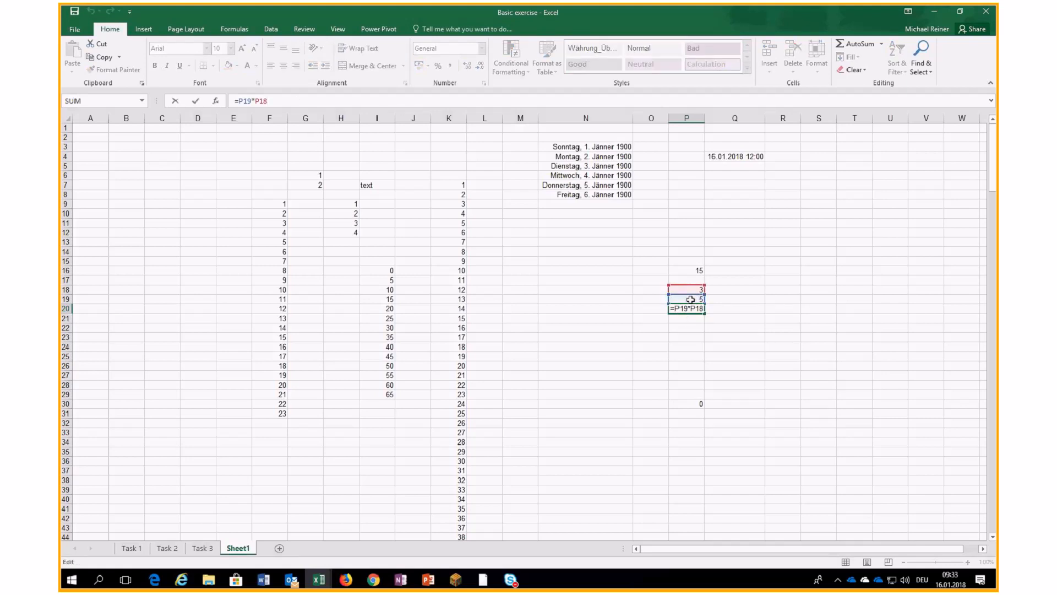
pyautogui.hotkey('ctrl', 'Return')
pyautogui.click(692, 403)
pyautogui.click(330, 101)
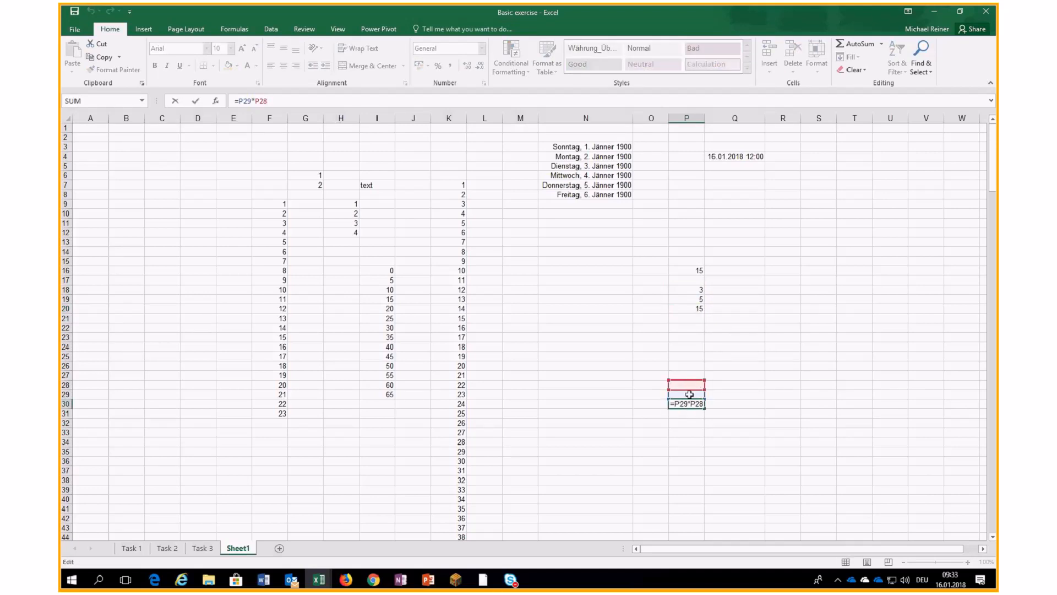
pyautogui.click(626, 347)
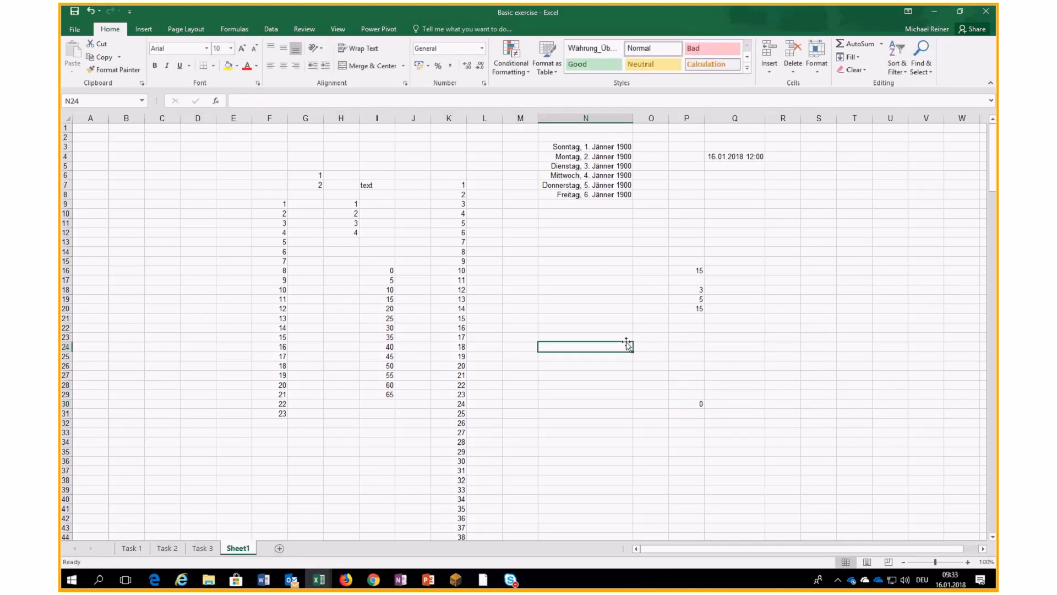
# Enter the values 3 and 5 in cells Q18 and Q19.
pyautogui.click(732, 289)
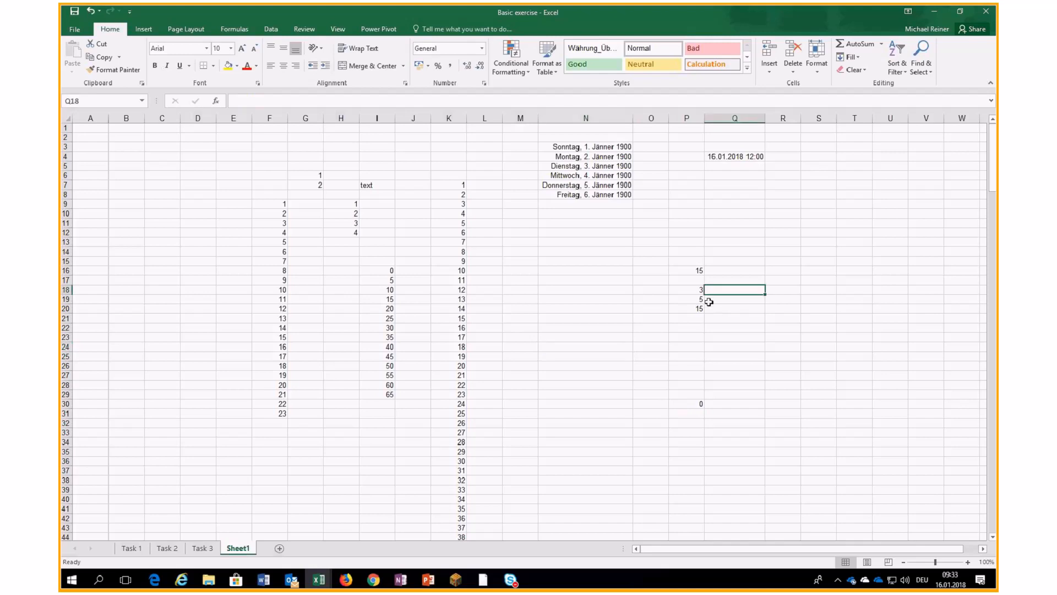
pyautogui.write('3')
pyautogui.press('Return')
pyautogui.write('5')
pyautogui.press('Return')
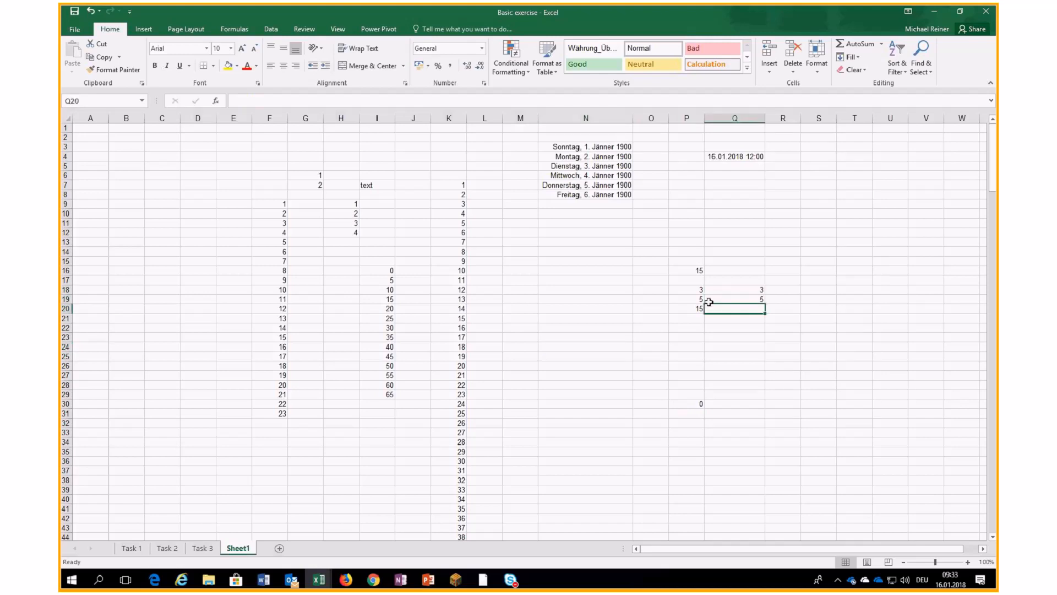
# Start a formula in cell Q20 with the absolute reference $Q$18.
pyautogui.write('=')
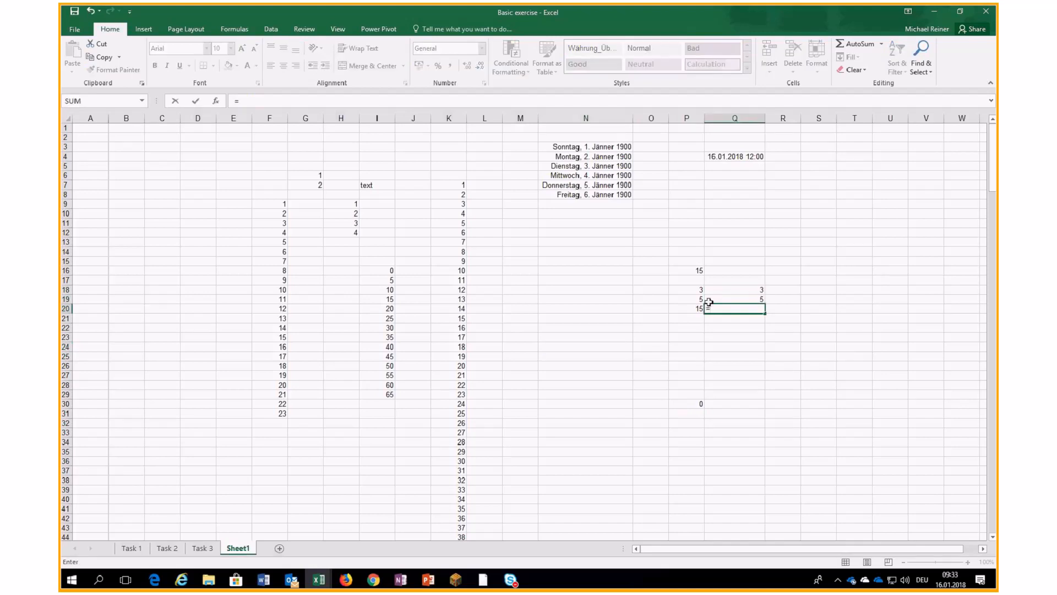
pyautogui.click(746, 289)
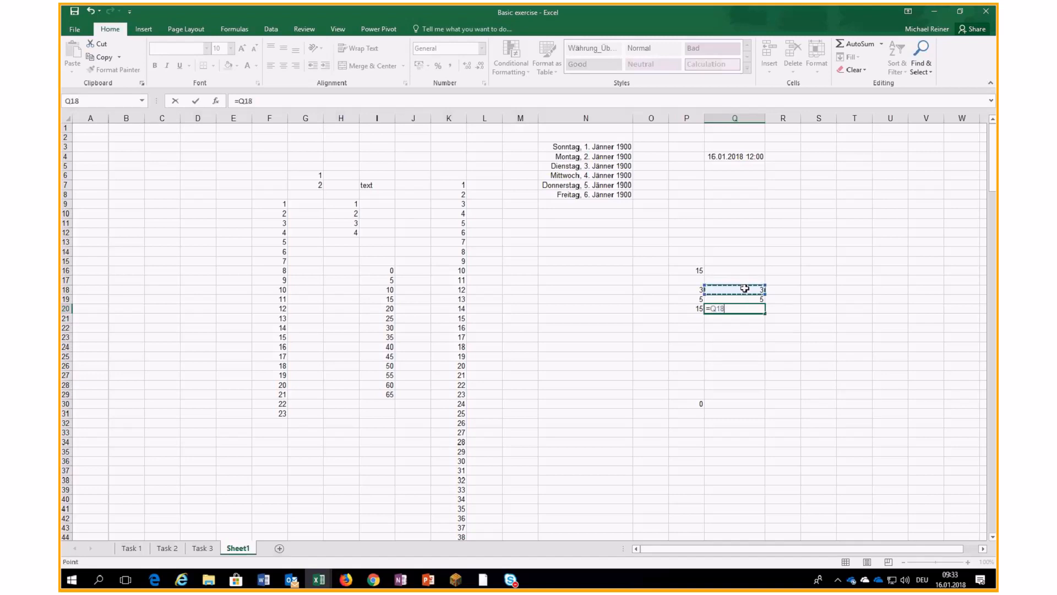
pyautogui.press('Right')
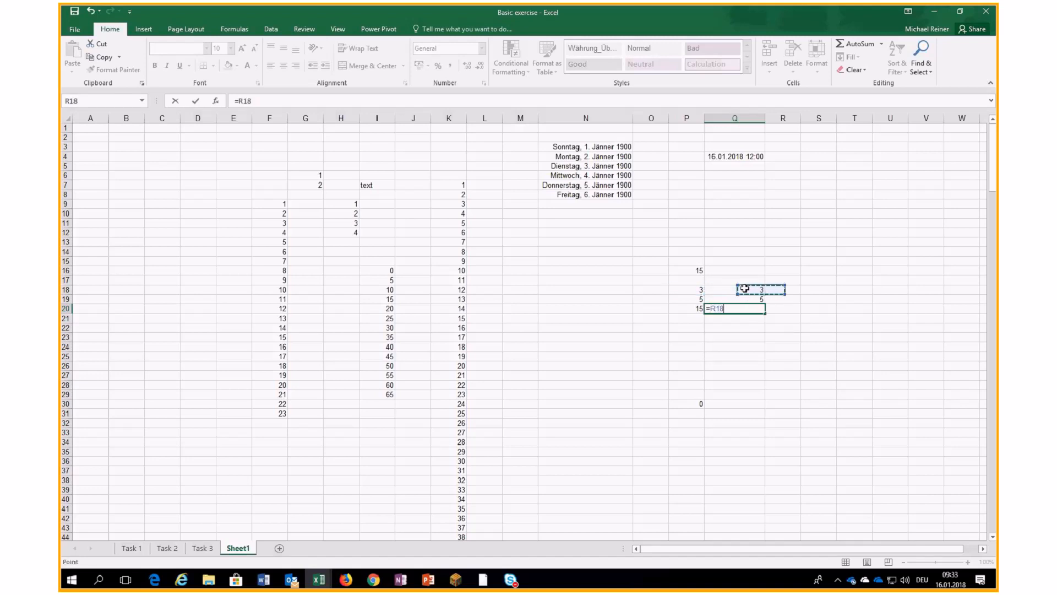
pyautogui.press('Left')
pyautogui.press('Right')
pyautogui.press('Left')
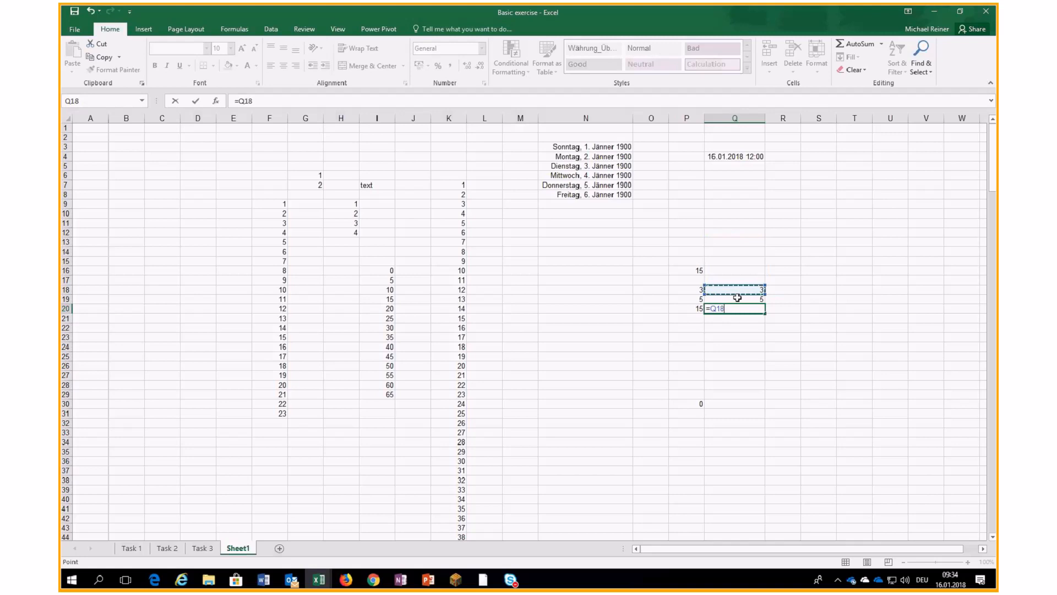
pyautogui.click(243, 102)
pyautogui.write('$')
pyautogui.press('Right')
pyautogui.write('$')
pyautogui.moveTo(243, 103); pyautogui.dragTo(261, 102)
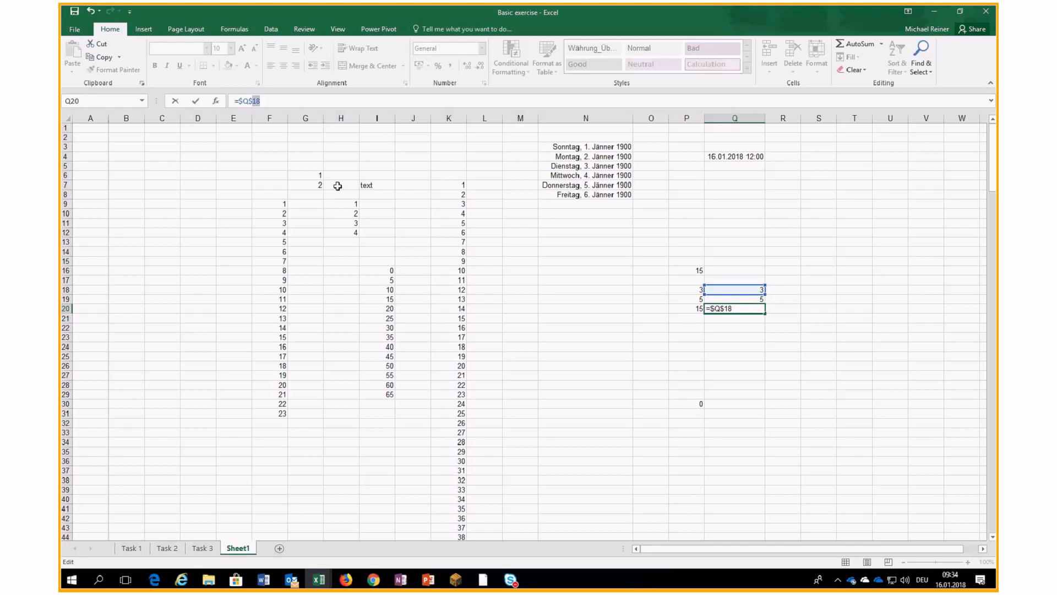
# Complete the formula in Q20 by multiplying by the absolute reference $Q$19.
pyautogui.click(278, 104)
pyautogui.write('*')
pyautogui.click(707, 298)
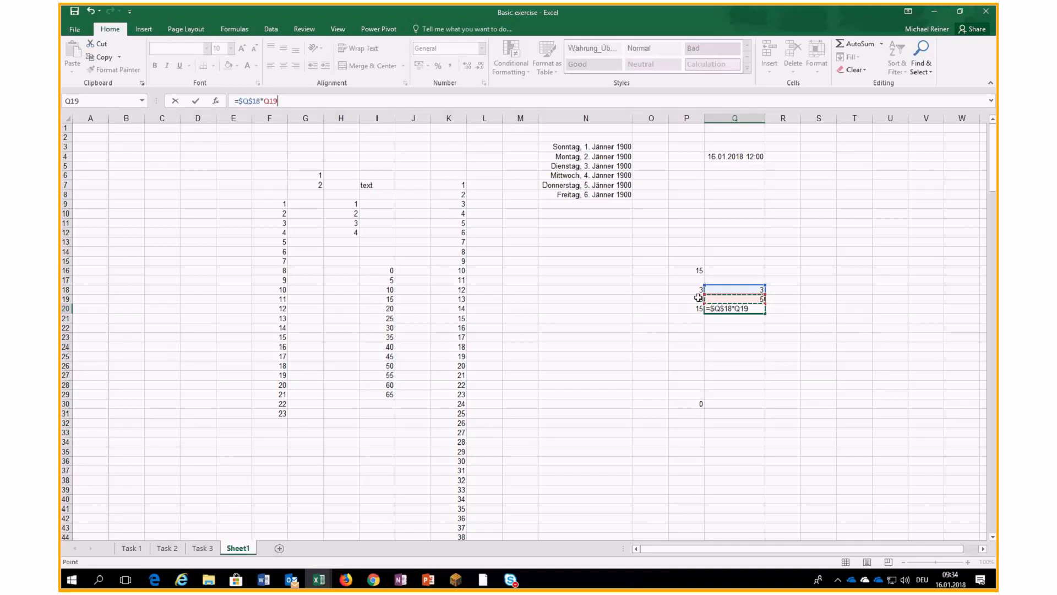
pyautogui.press('F4')
pyautogui.press('Return')
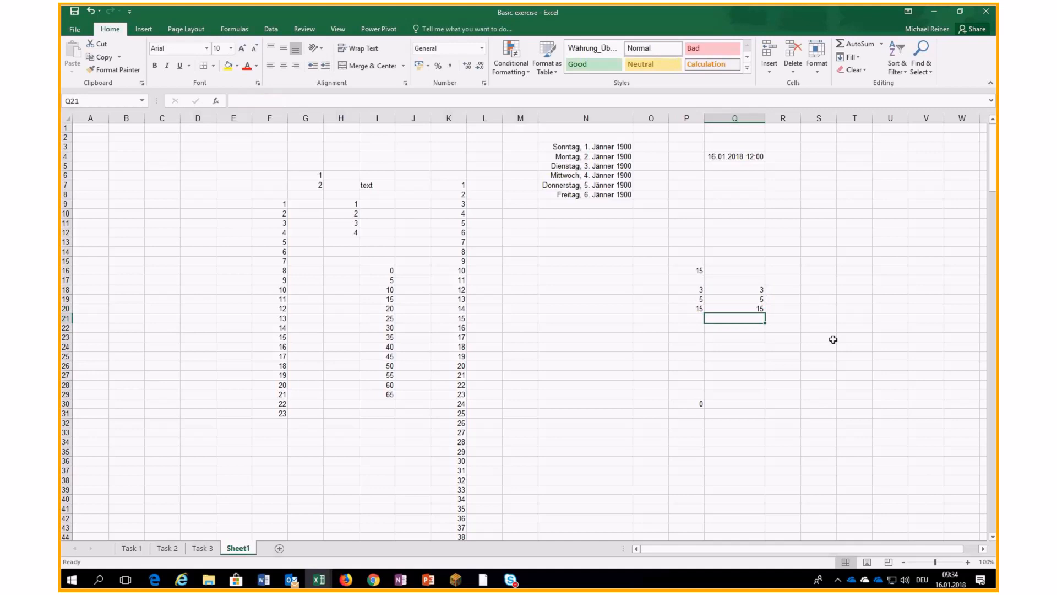
pyautogui.click(743, 309)
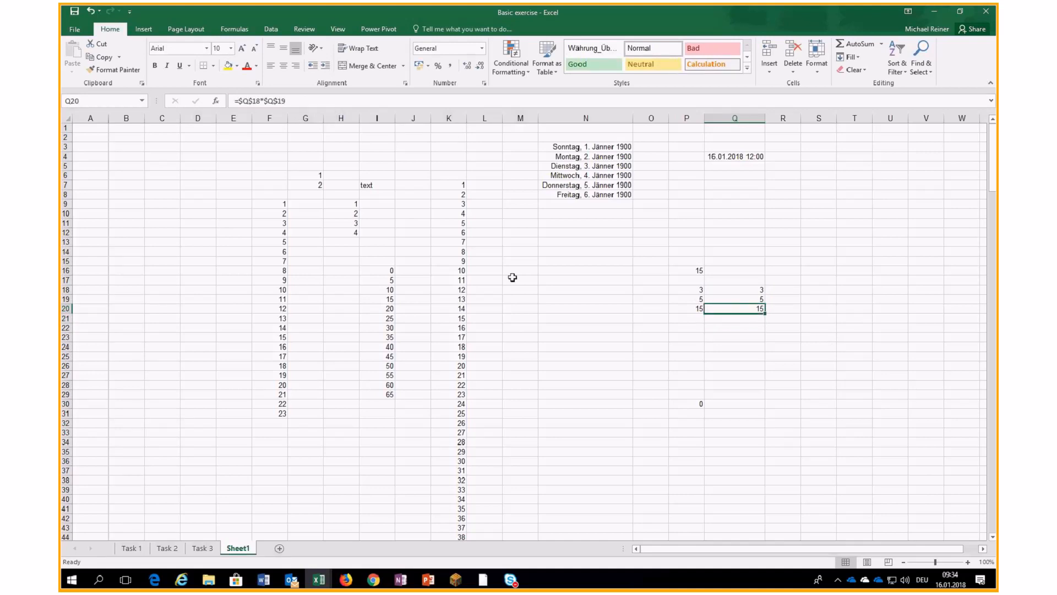
# Copy the formula in Q20 and paste it into cells Q24:Q29.
pyautogui.hotkey('ctrl', 'c')
pyautogui.rightClick(727, 308)
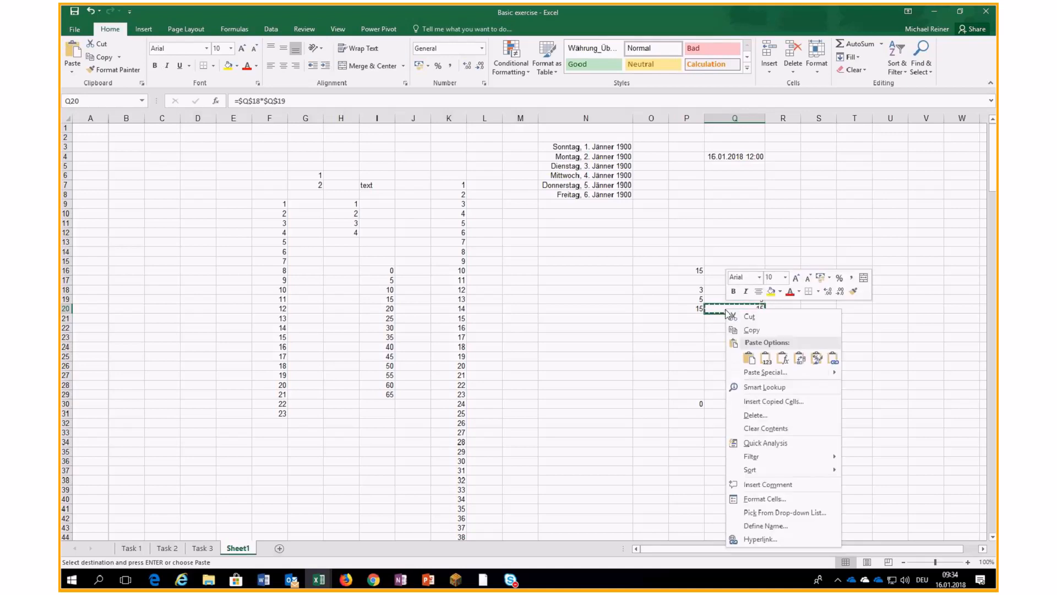
pyautogui.click(738, 335)
pyautogui.moveTo(737, 345); pyautogui.dragTo(736, 395)
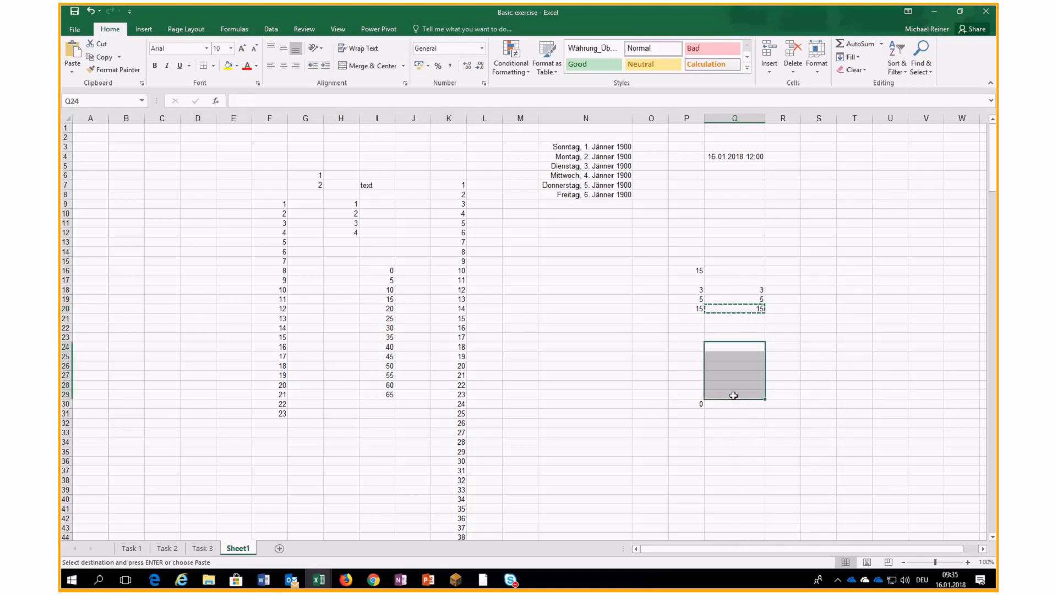
pyautogui.rightClick(736, 394)
pyautogui.click(758, 206)
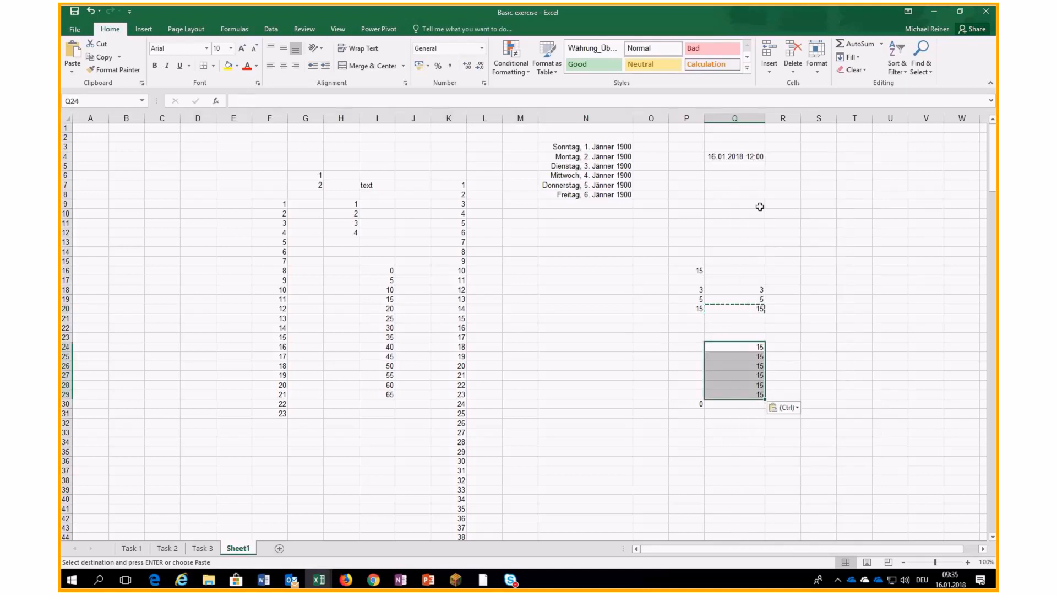
# Check which cells the pasted formulas in Q24 and Q26 refer to, leaving them unedited.
pyautogui.click(745, 344)
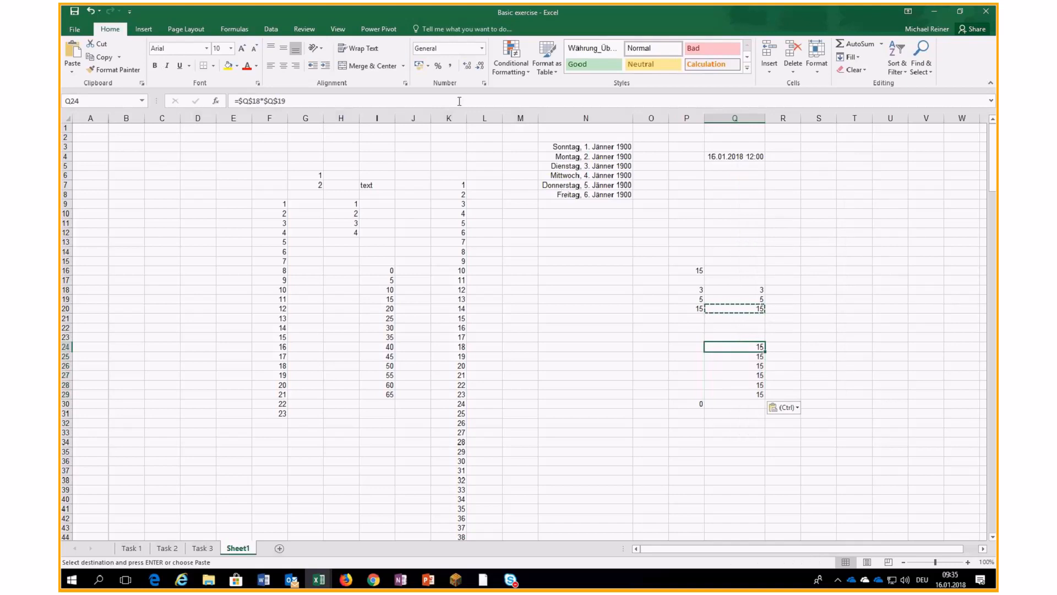
pyautogui.press('F2')
pyautogui.click(738, 366)
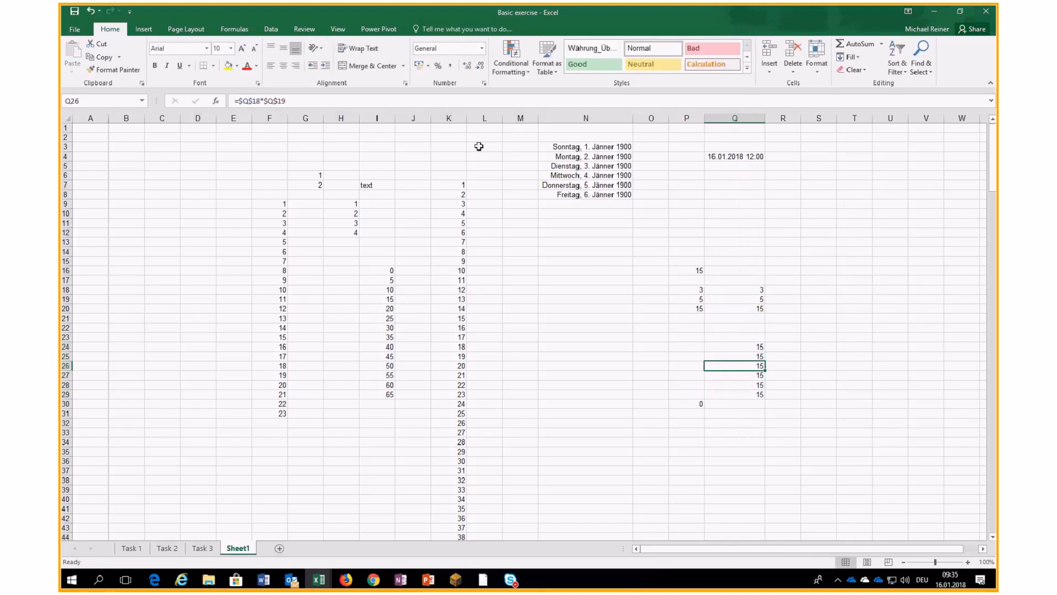
pyautogui.press('F2')
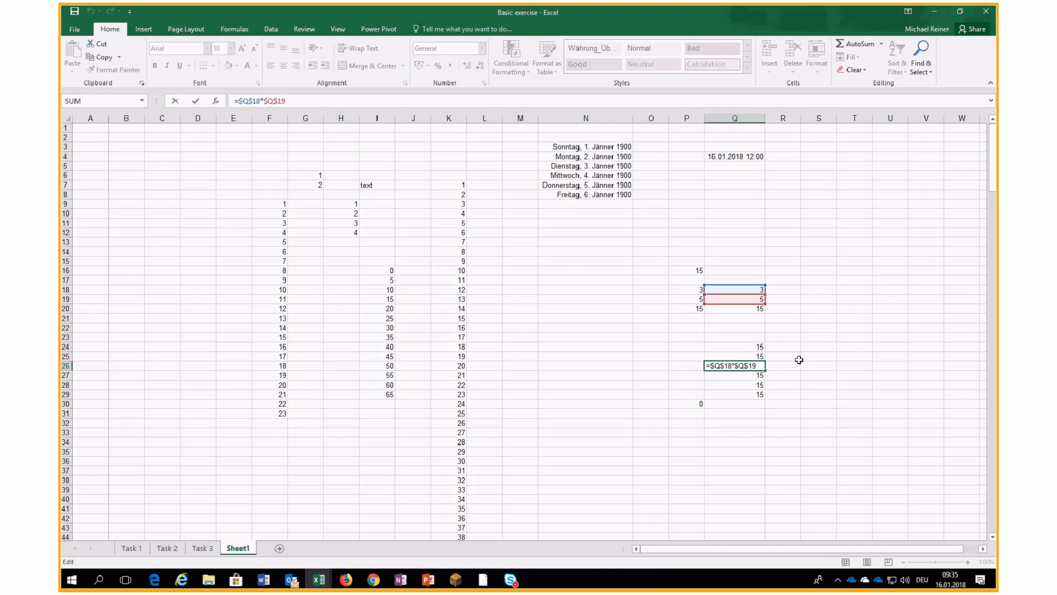
pyautogui.press('Escape')
# Copy the formula in Q24 across the row into cells R24:T24.
pyautogui.click(746, 345)
pyautogui.hotkey('ctrl', 'c')
pyautogui.moveTo(773, 346); pyautogui.dragTo(843, 342)
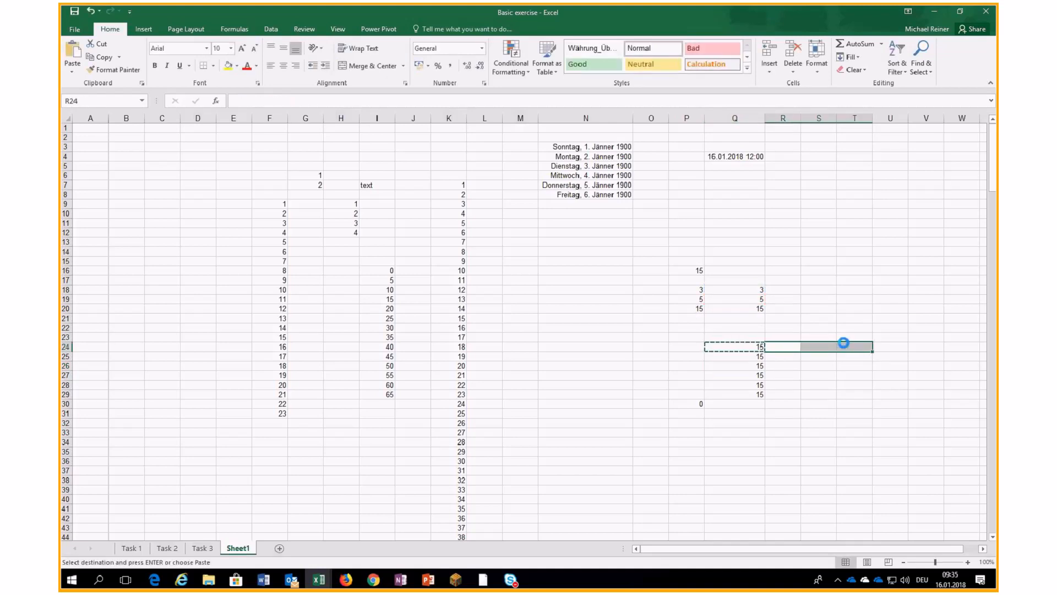
pyautogui.hotkey('ctrl', 'v')
# Examine the references in T24's pasted formula and return to Q24 without changing it.
pyautogui.click(845, 344)
pyautogui.click(363, 99)
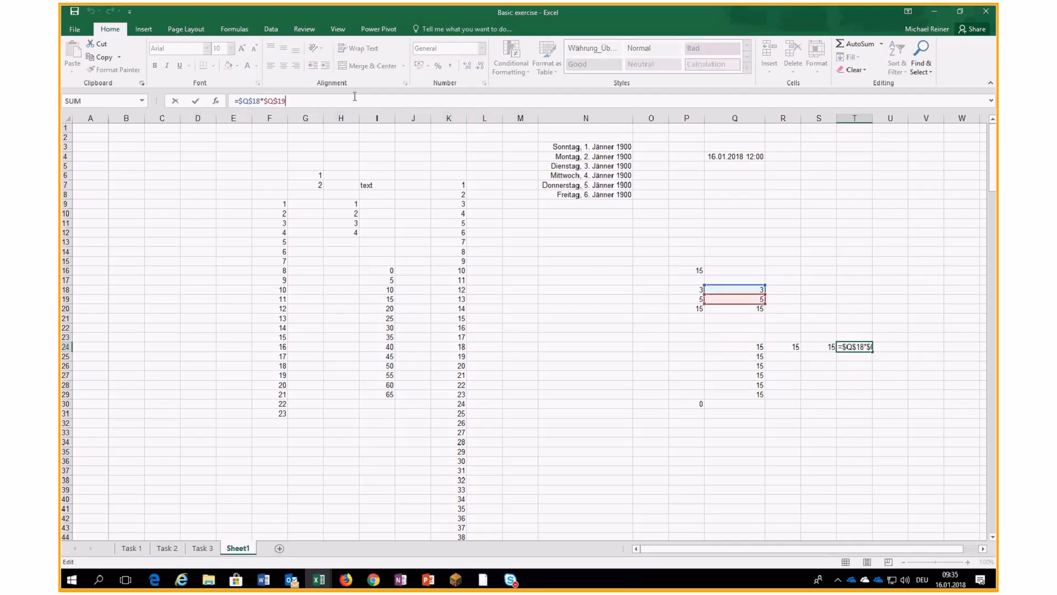
pyautogui.click(708, 346)
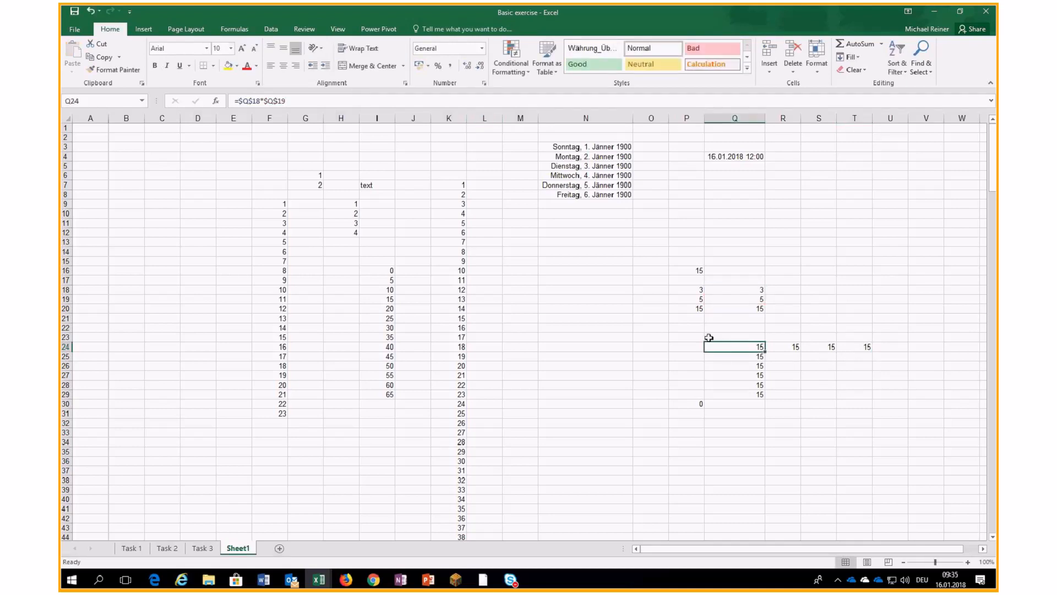
# Trace the precedents of the relative-reference formulas in P20 and P30.
pyautogui.click(234, 30)
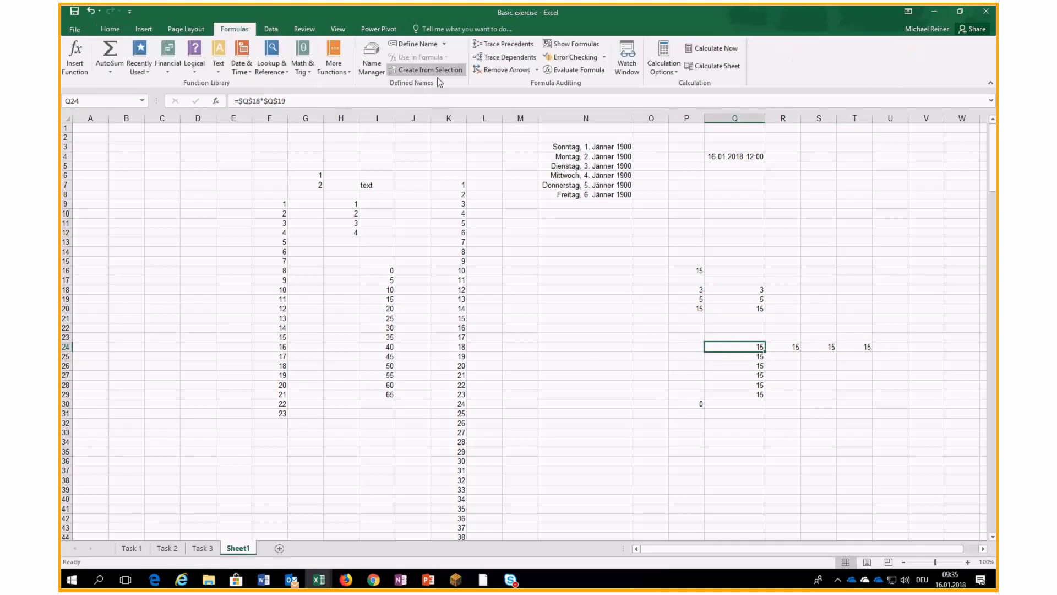
pyautogui.click(683, 307)
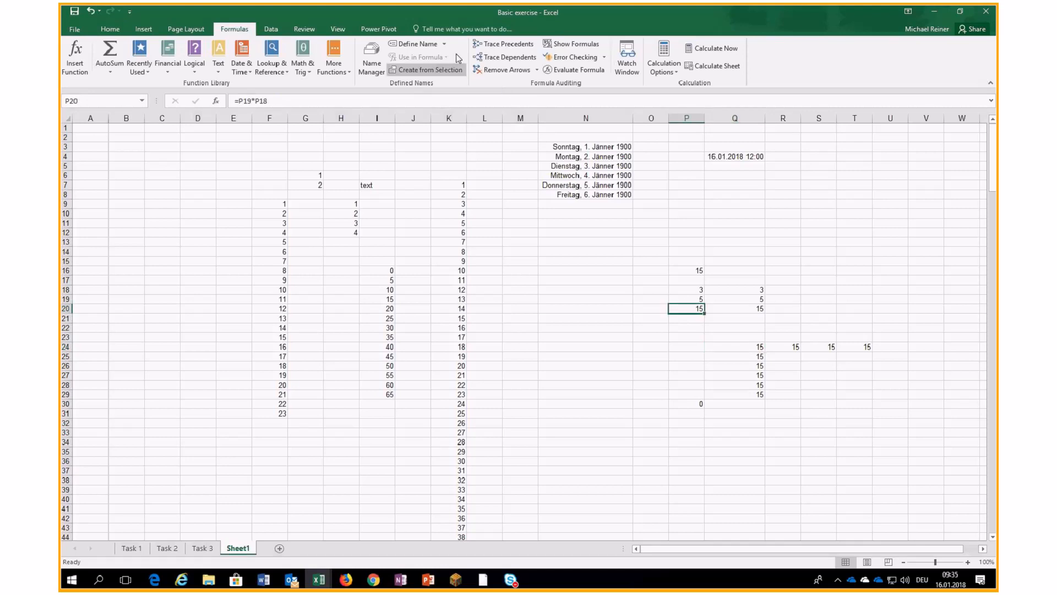
pyautogui.click(503, 44)
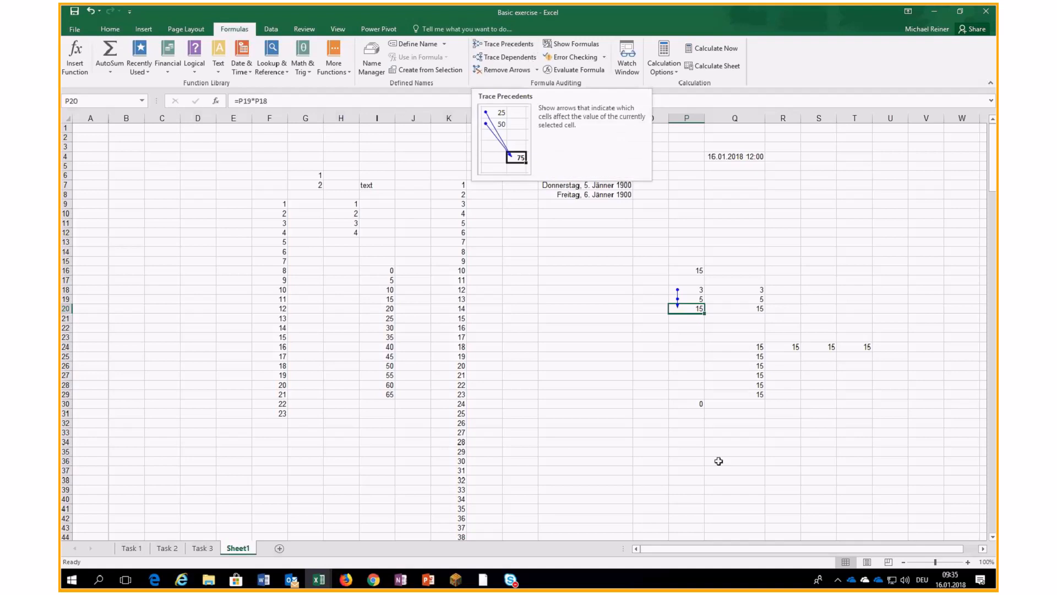
pyautogui.click(685, 404)
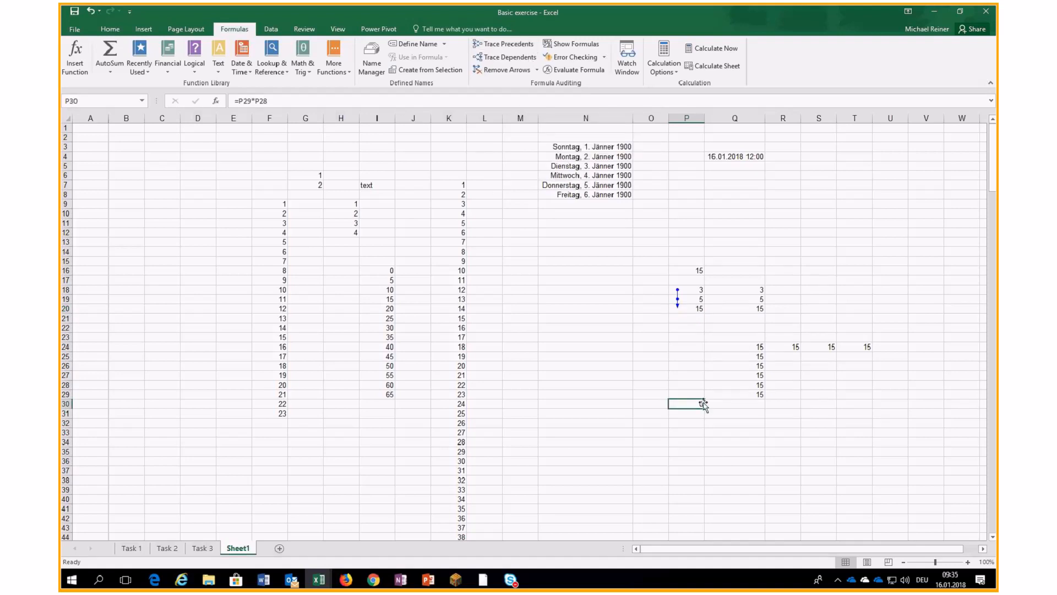
pyautogui.click(502, 44)
# Trace the precedents of the absolute-reference formulas in Q24 and S24, and remove all tracer arrows.
pyautogui.click(757, 347)
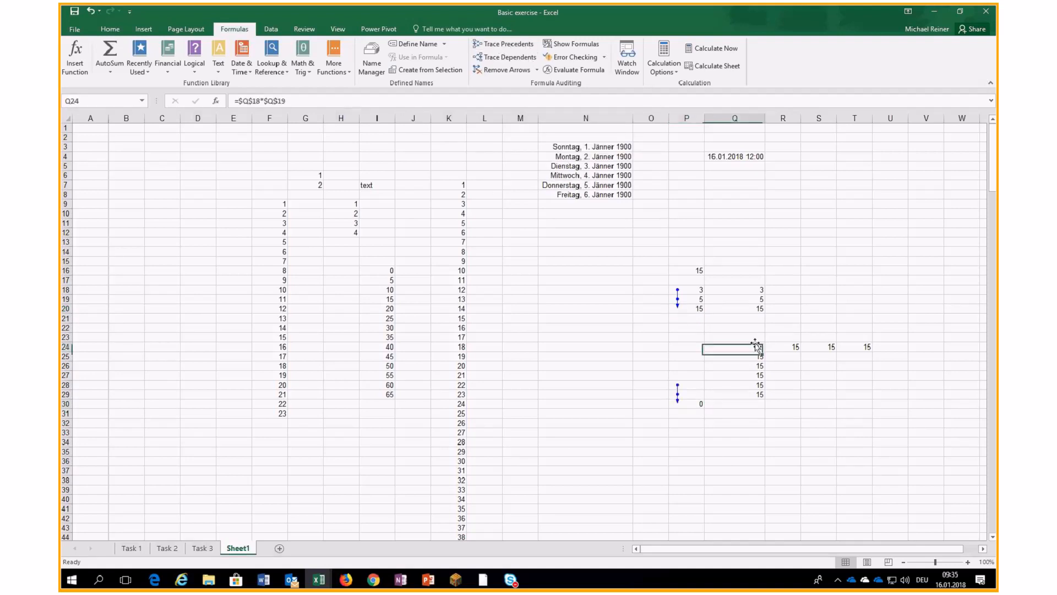
pyautogui.click(503, 44)
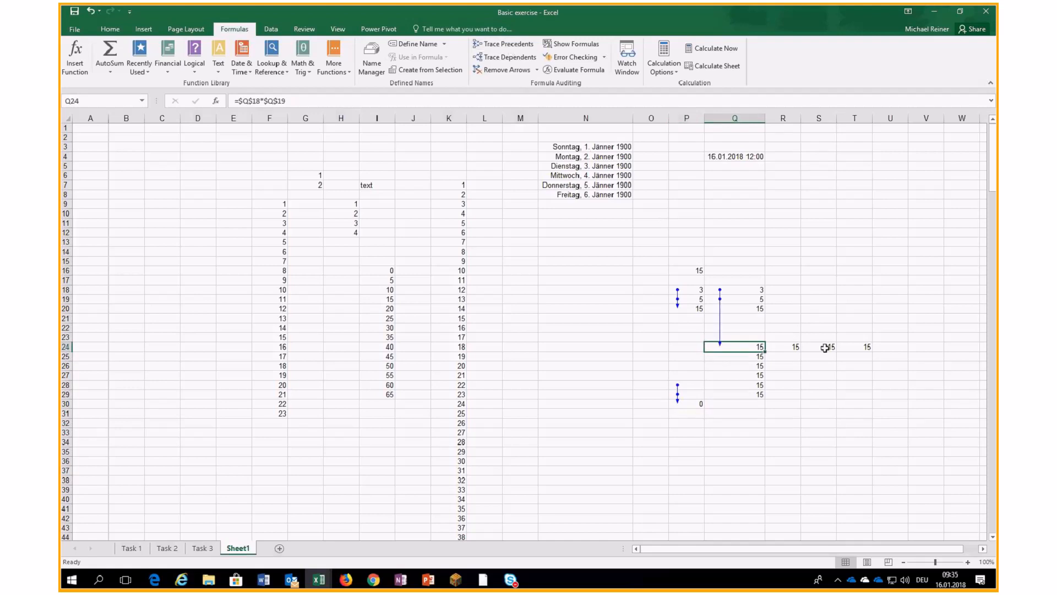
pyautogui.click(824, 347)
pyautogui.click(503, 44)
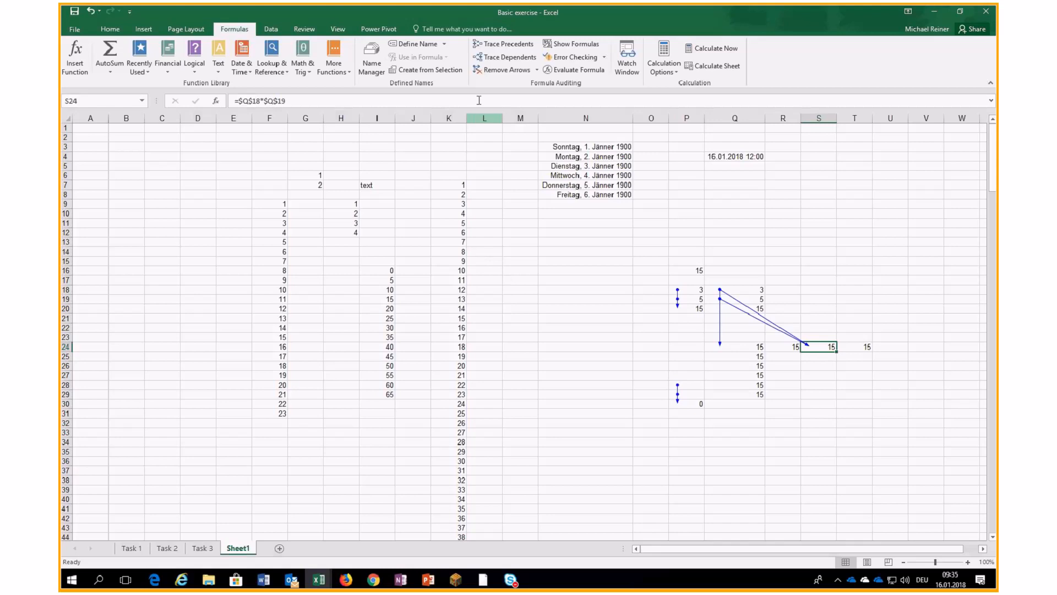
pyautogui.click(491, 72)
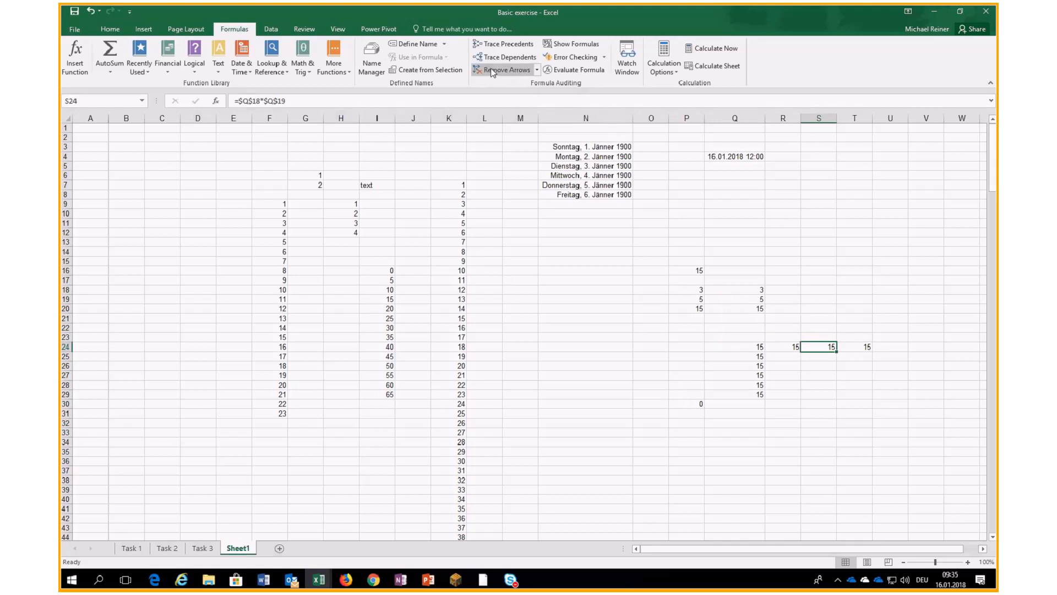
# Trace the dependents of cell Q18 and remove the tracer arrows.
pyautogui.click(741, 289)
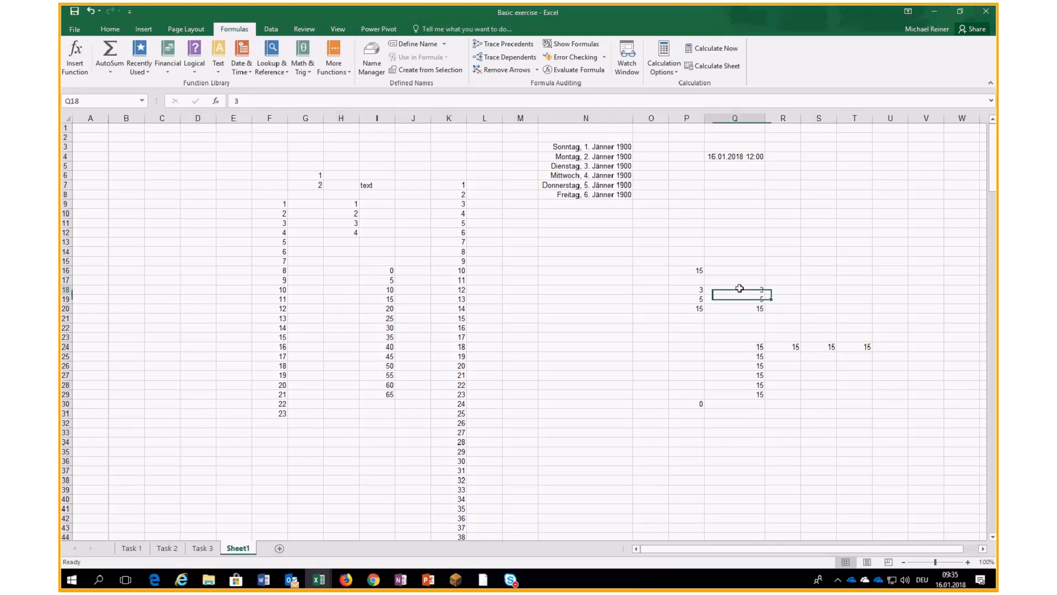
pyautogui.click(513, 60)
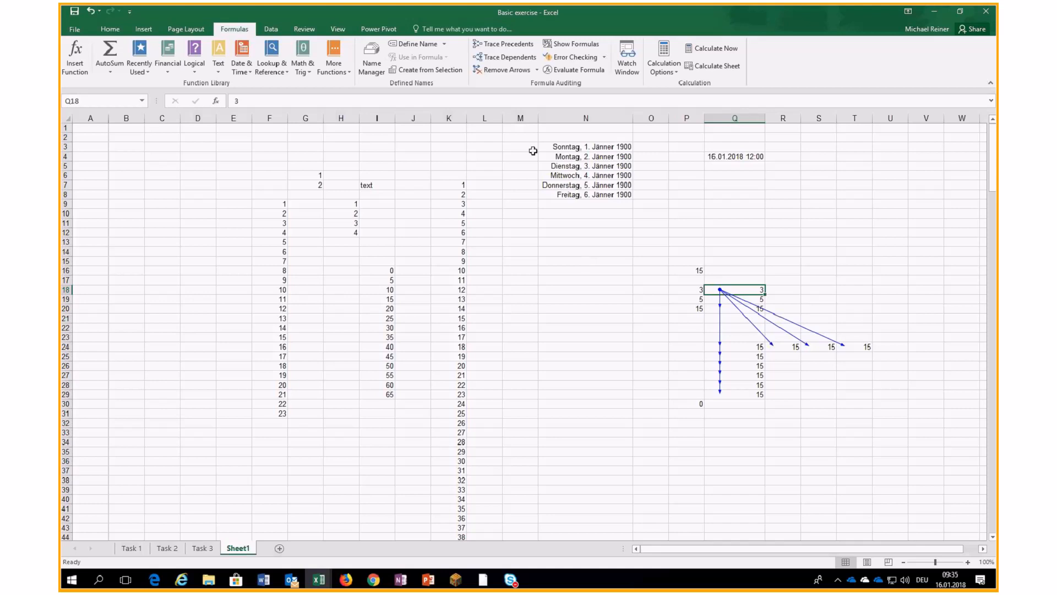
pyautogui.click(514, 70)
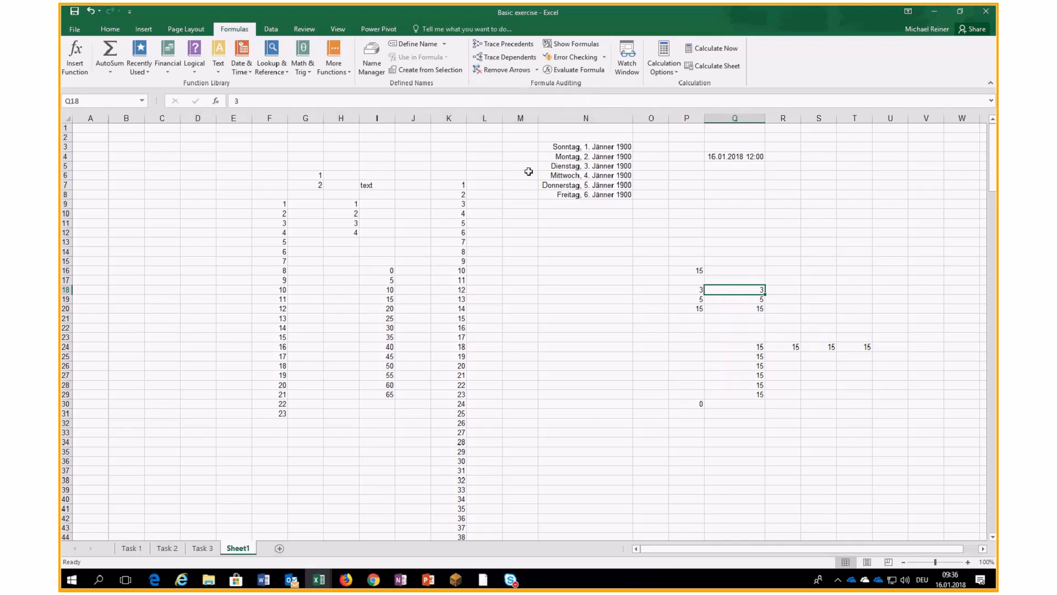
# Compare the relative references in P20's formula with the absolute references in Q20's formula.
pyautogui.click(691, 290)
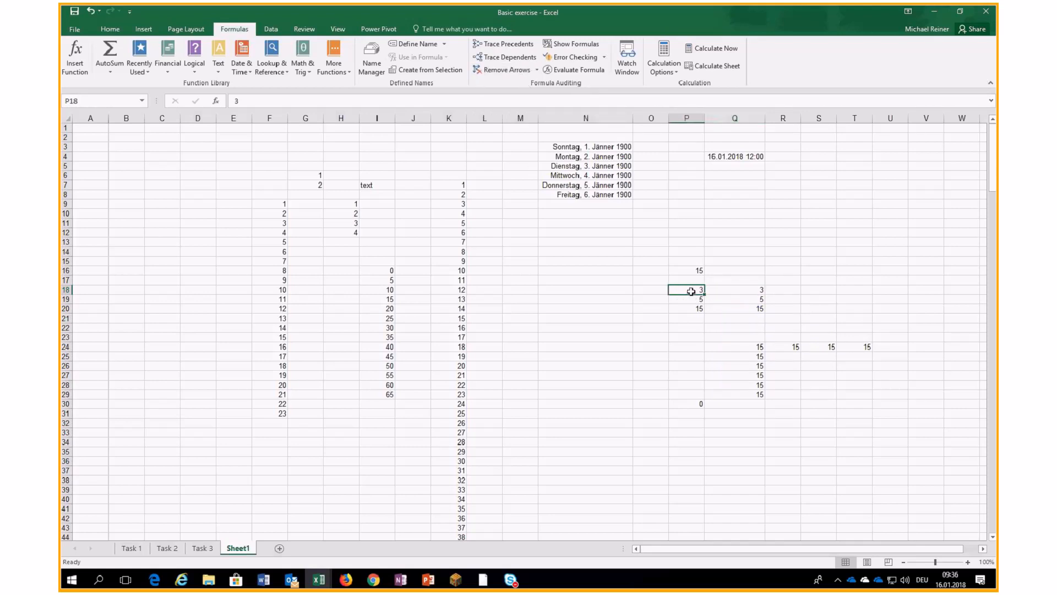
pyautogui.click(693, 309)
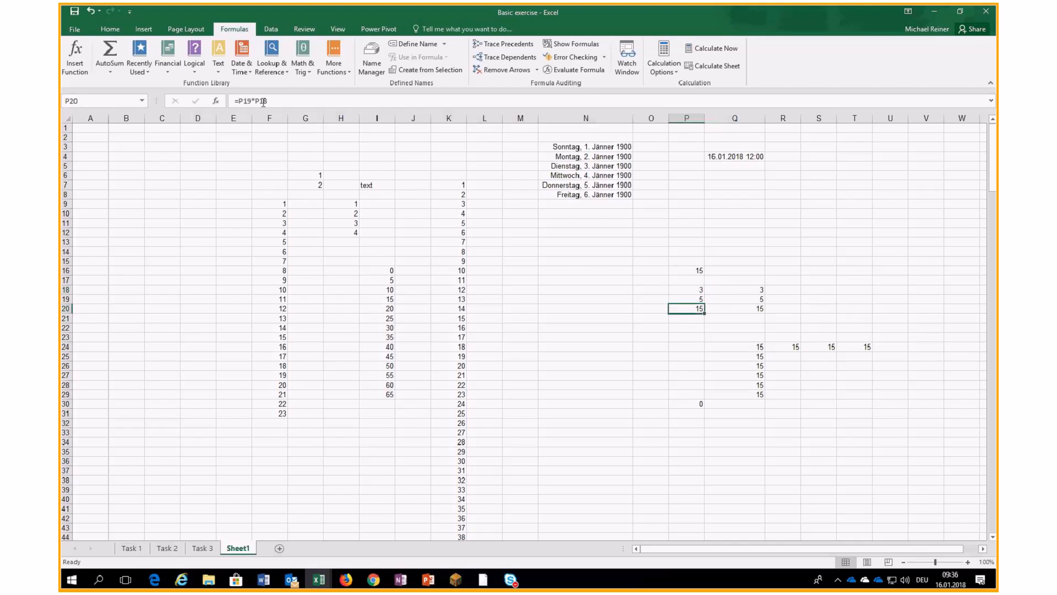
pyautogui.click(732, 306)
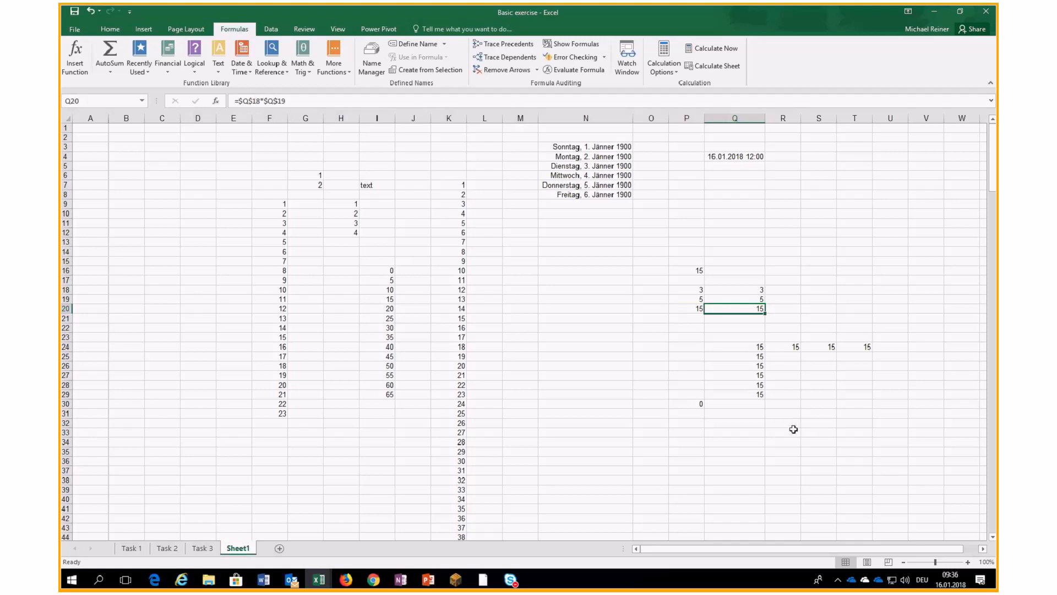
# Start a formula in Q33 referring to Q18, cycling its reference types until it is the mixed reference Q$18.
pyautogui.click(758, 430)
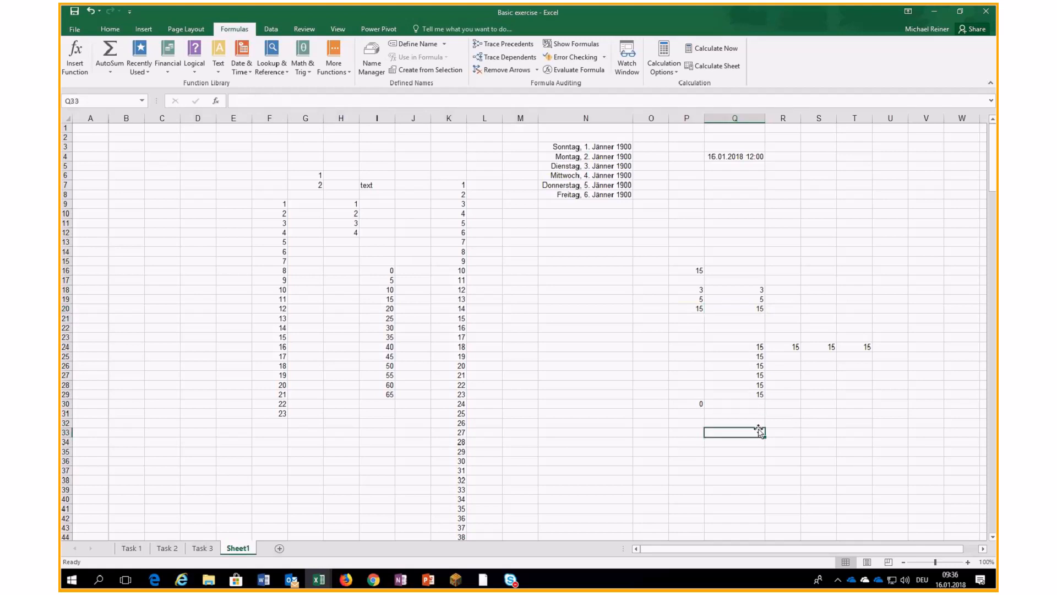
pyautogui.write('=')
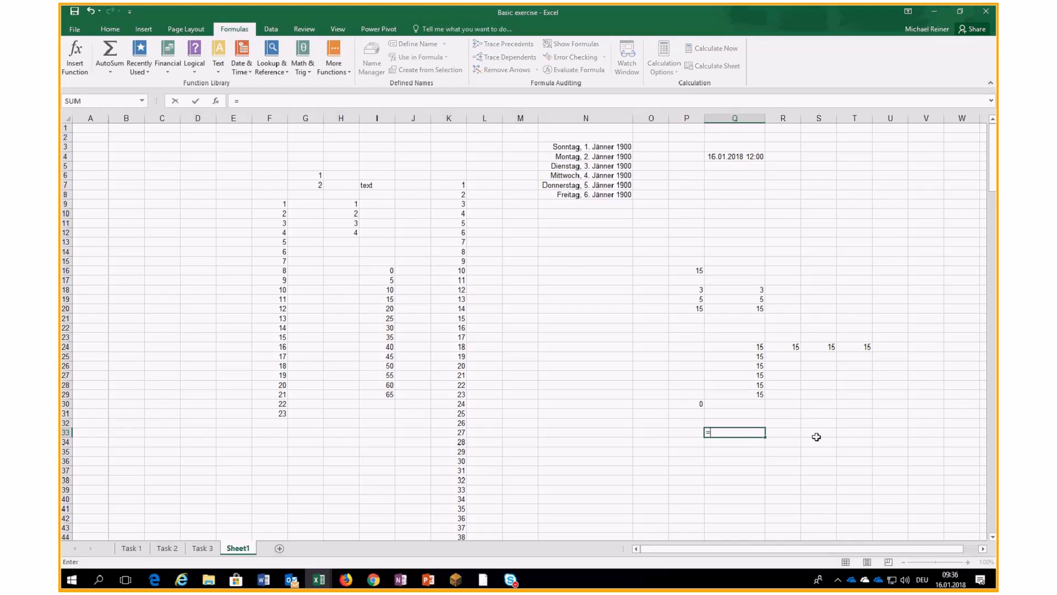
pyautogui.click(740, 289)
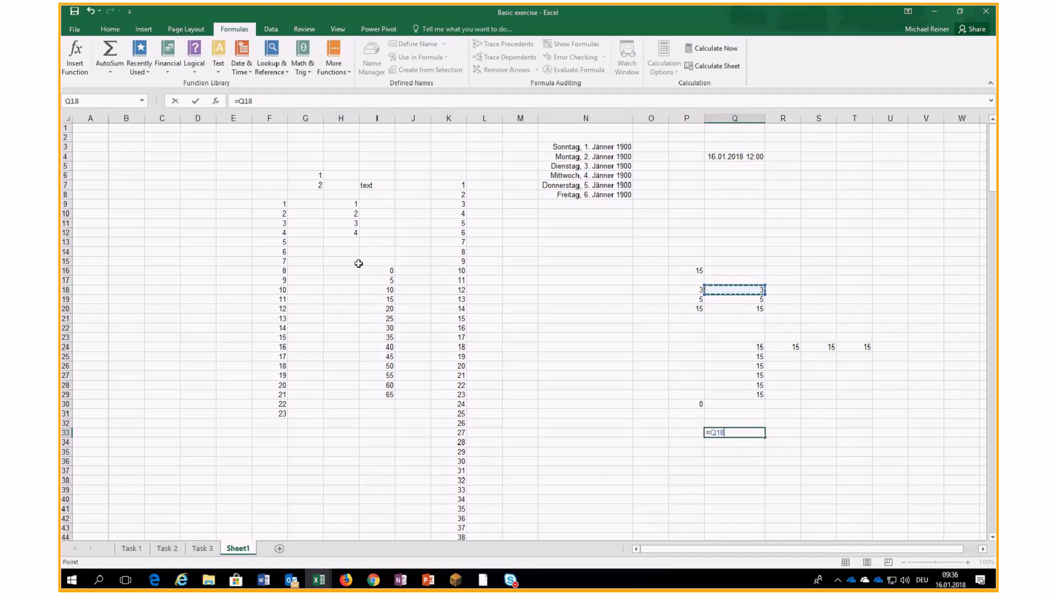
pyautogui.press('F4')
pyautogui.press('F4')
pyautogui.press('F4')
pyautogui.press('F4')
pyautogui.press('F4')
pyautogui.press('F4')
# Complete the formula in Q33 by multiplying by the mixed reference $Q19.
pyautogui.write('*')
pyautogui.click(741, 301)
pyautogui.press('F4')
pyautogui.press('F4')
pyautogui.press('F4')
pyautogui.press('Return')
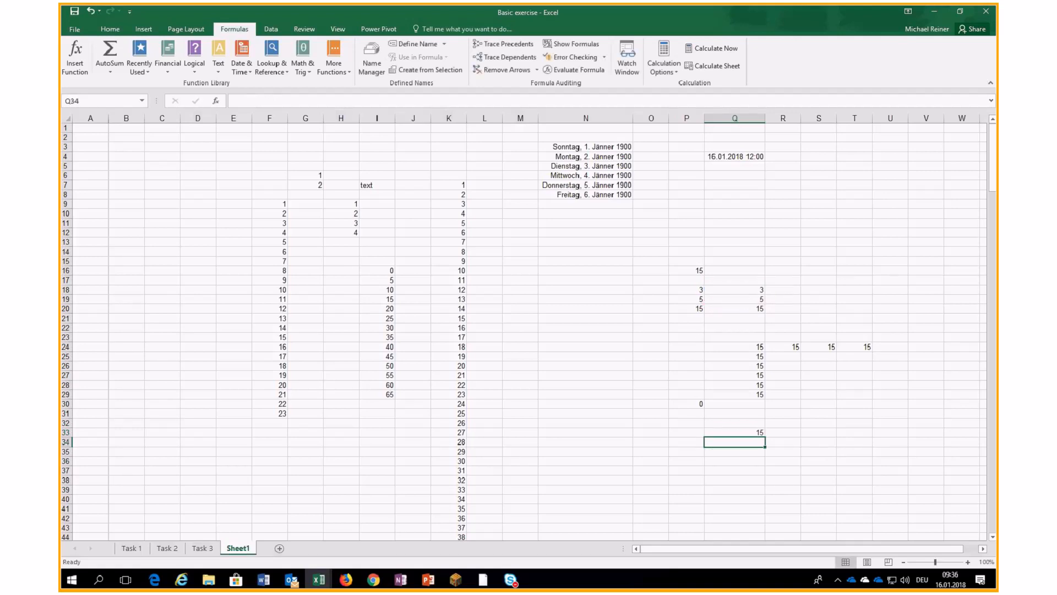
# Fill the formula in Q33 down to Q41 and trace the precedents of Q33.
pyautogui.click(746, 431)
pyautogui.moveTo(769, 437); pyautogui.dragTo(776, 517)
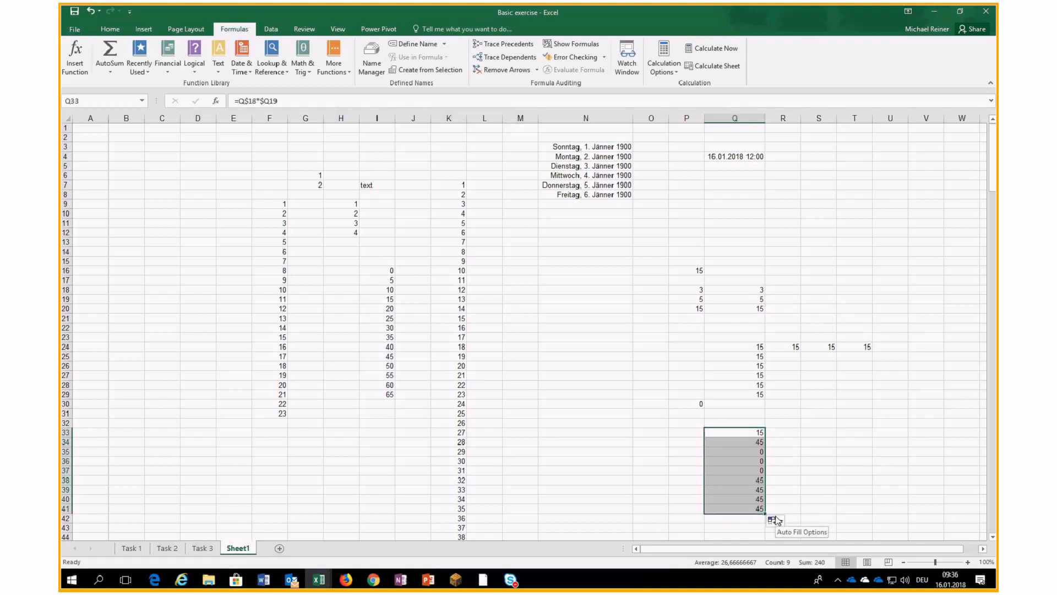
pyautogui.click(735, 431)
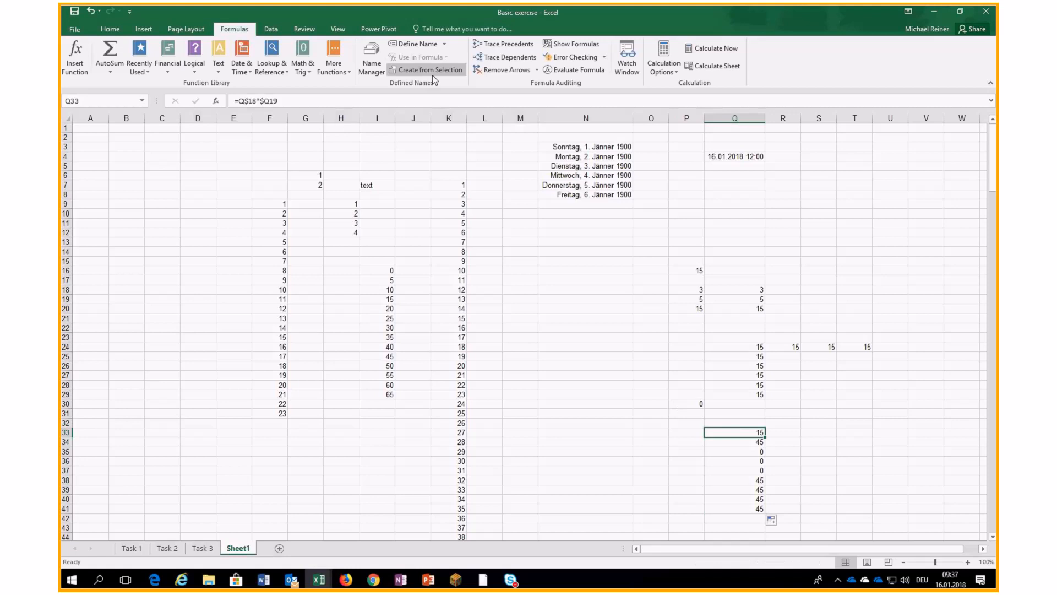
pyautogui.click(503, 43)
# Trace the precedents of the filled formulas in Q34 and Q35.
pyautogui.click(745, 440)
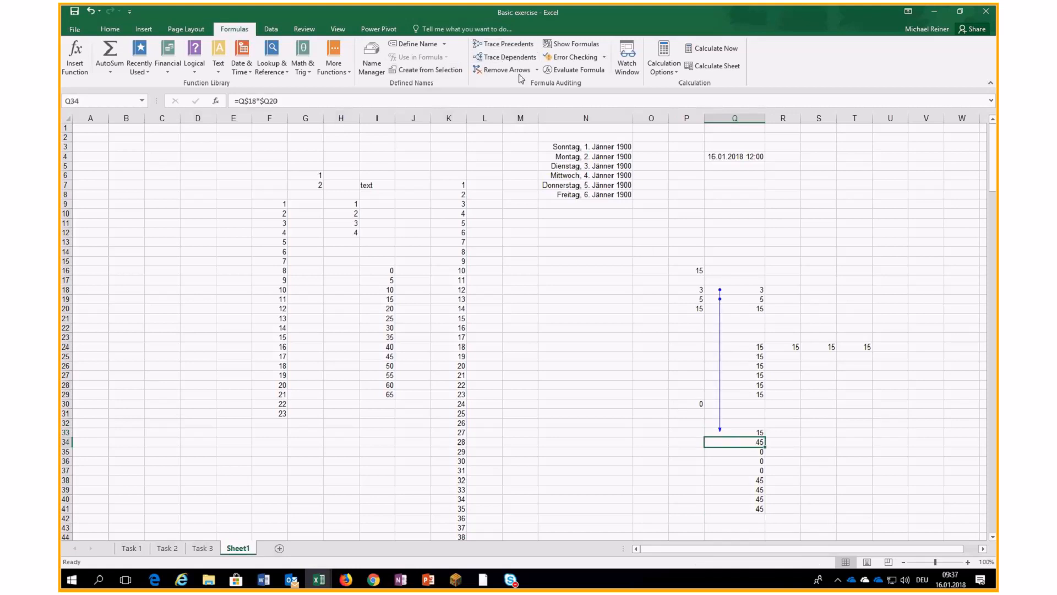
pyautogui.click(514, 44)
pyautogui.press('Down')
pyautogui.click(512, 44)
# Move the formulas in Q33:Q41 to S33:S41 and trace the precedents of S33.
pyautogui.moveTo(753, 432)
pyautogui.mouseDown()
pyautogui.moveTo(758, 514)
pyautogui.moveTo(821, 509)
pyautogui.mouseUp()
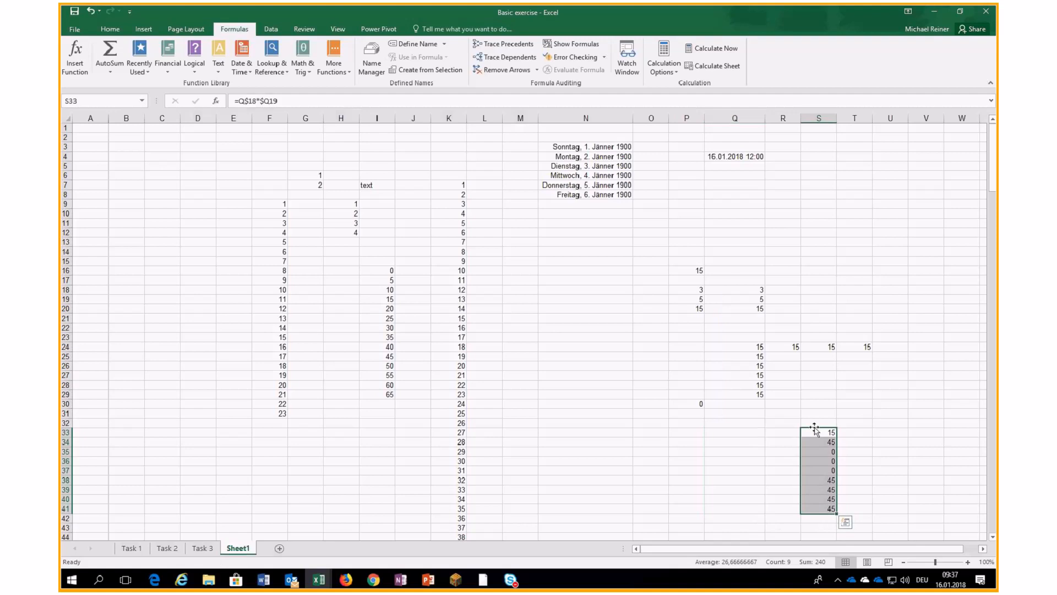
pyautogui.click(817, 432)
pyautogui.click(510, 44)
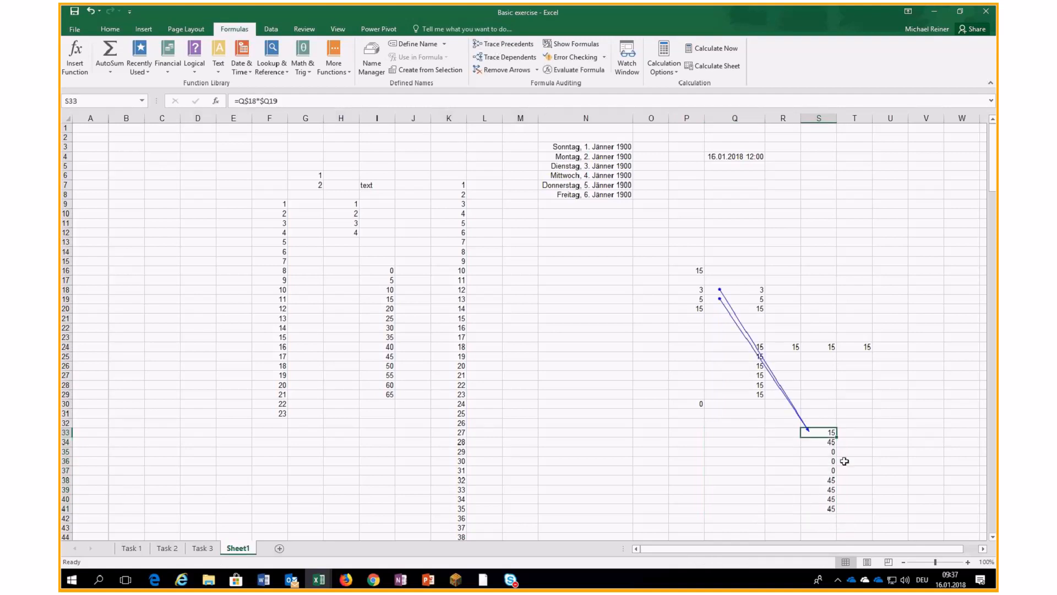
# Trace the precedents of the moved formulas in S34, S37 and S41.
pyautogui.click(822, 441)
pyautogui.click(519, 50)
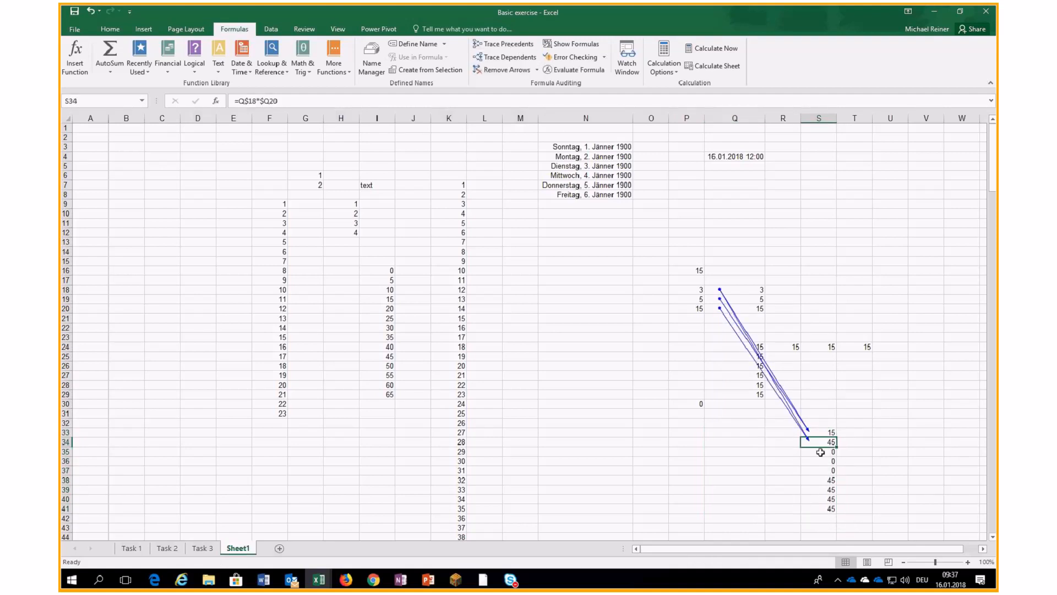
pyautogui.click(826, 470)
pyautogui.click(509, 44)
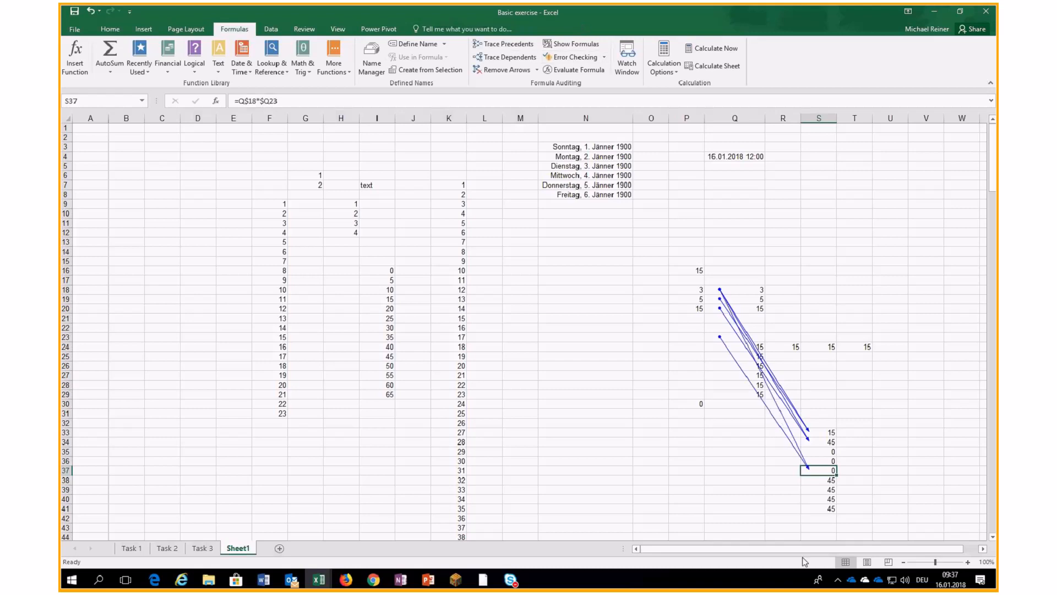
pyautogui.click(820, 510)
pyautogui.click(509, 44)
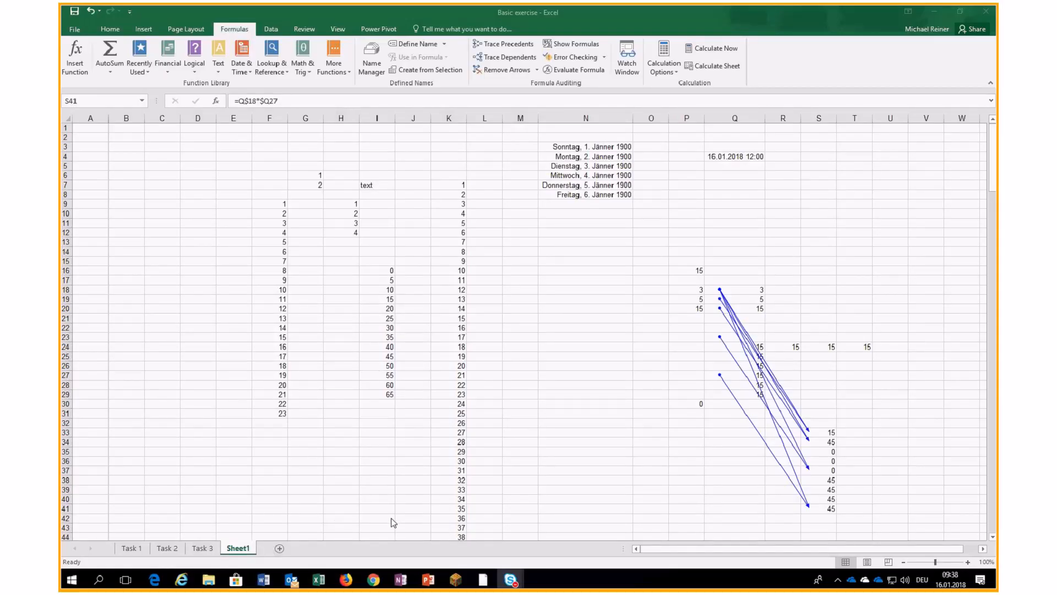
# Go to the Task 1 worksheet and select B4, the first yellow cell of the distance table.
pyautogui.click(178, 550)
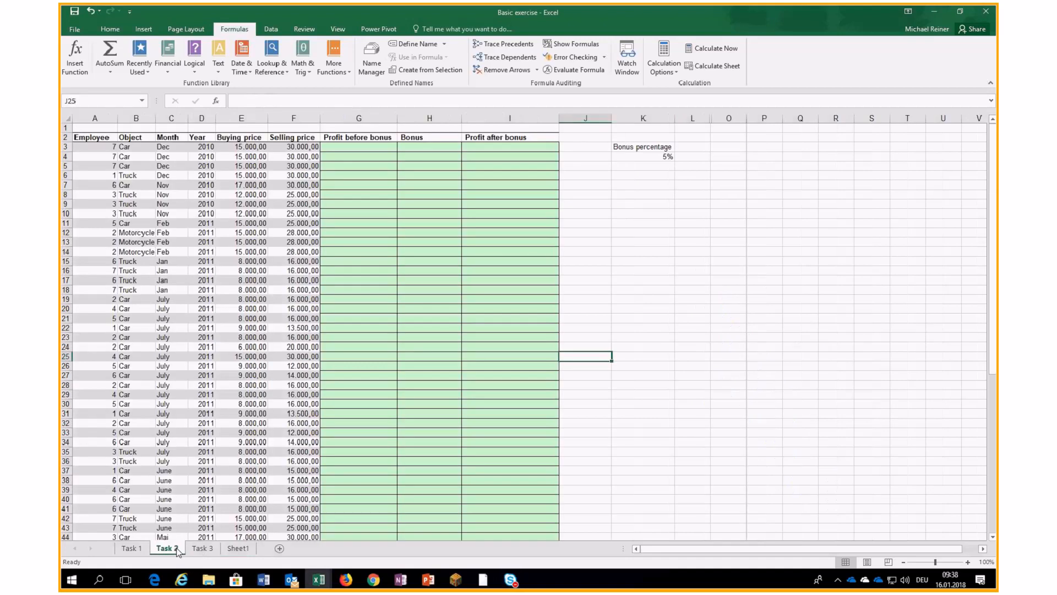
pyautogui.click(131, 549)
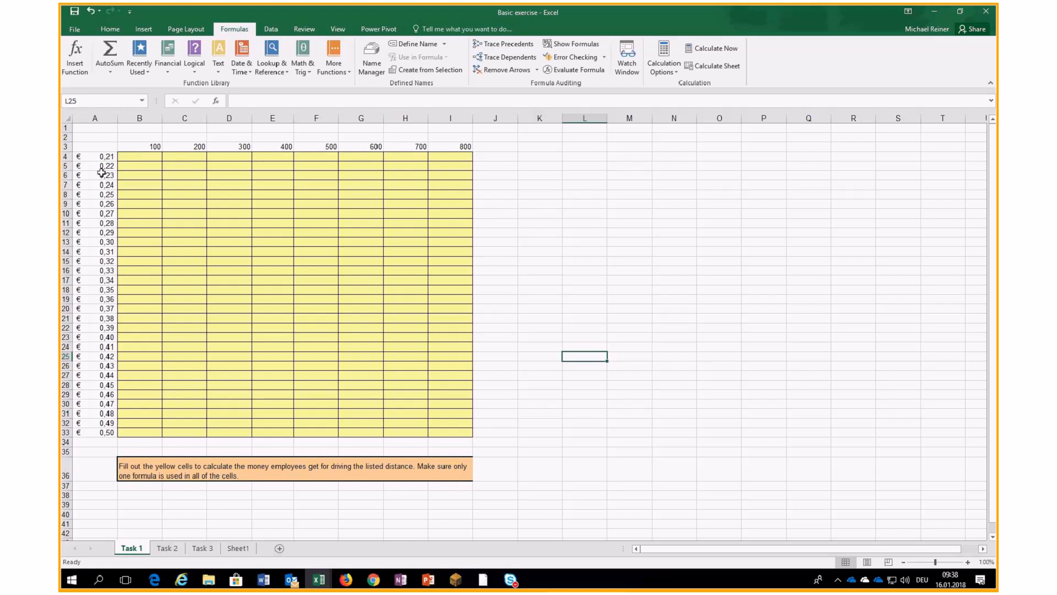
pyautogui.click(131, 156)
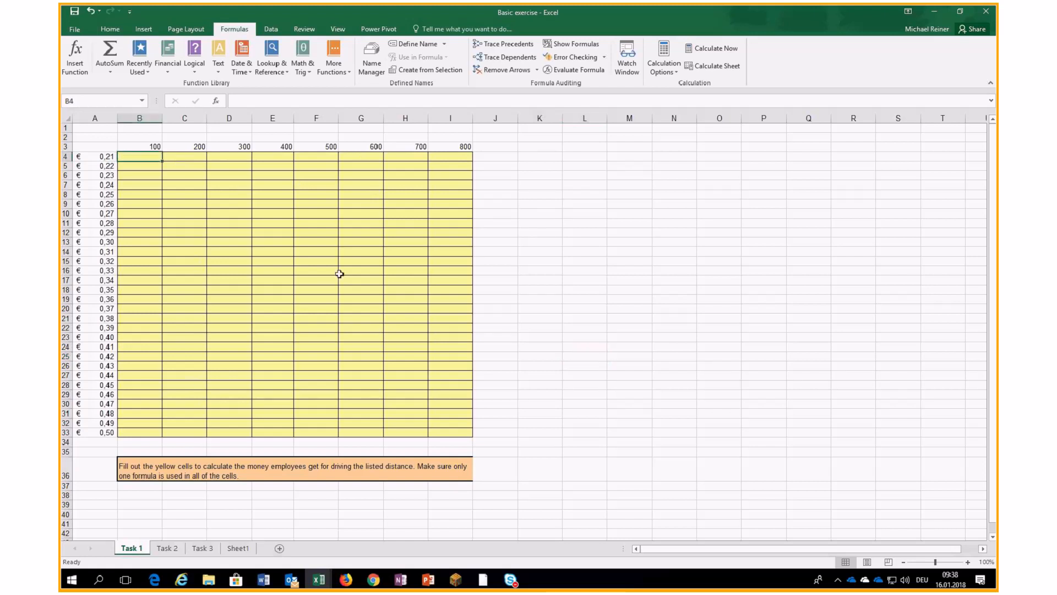
# Enter the relative-reference formula =A4*B3 in B4.
pyautogui.write('=')
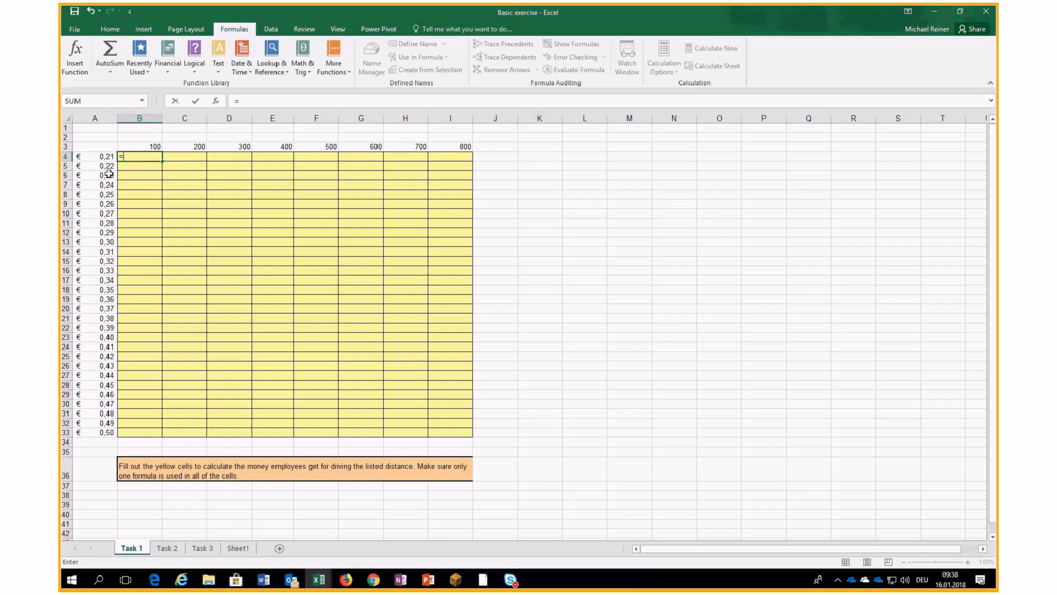
pyautogui.click(97, 156)
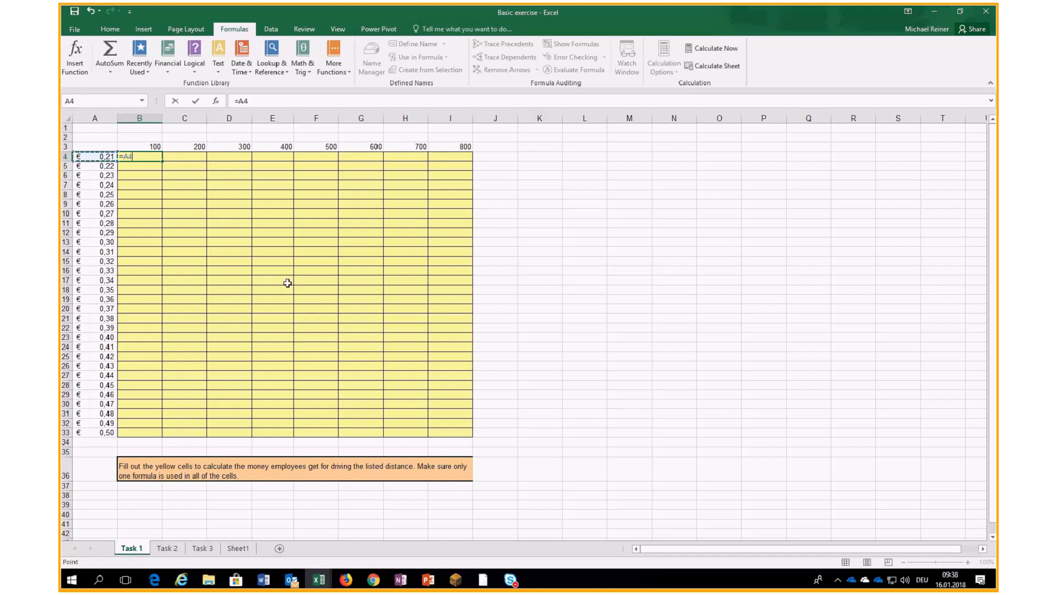
pyautogui.write('*')
pyautogui.click(154, 147)
pyautogui.press('Return')
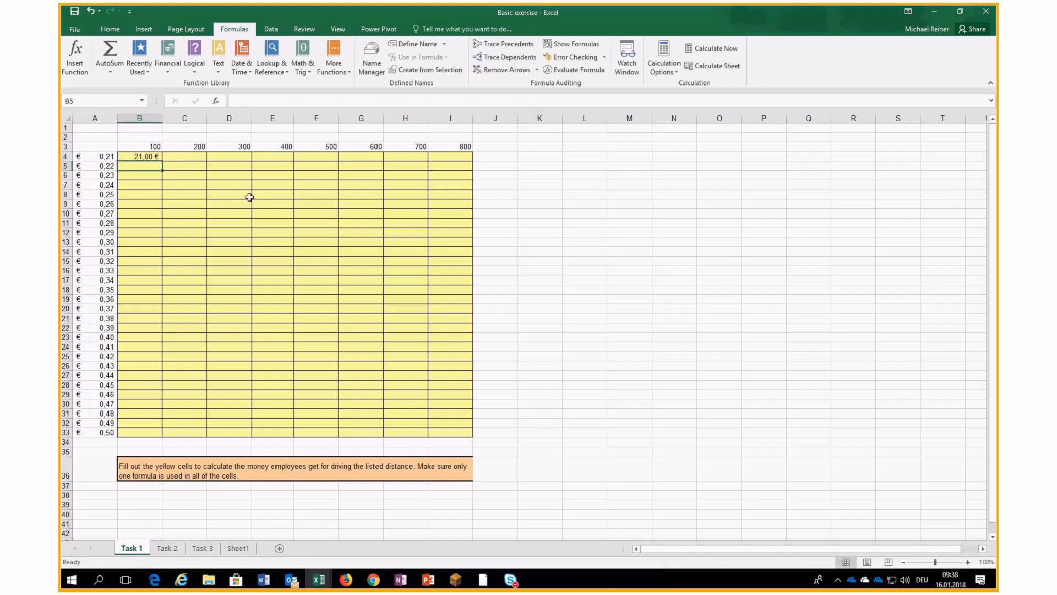
# Copy the formula from B4 into B4:E11, autofit the width of column D, and inspect the formula in D5.
pyautogui.click(151, 156)
pyautogui.hotkey('ctrl', 'c')
pyautogui.moveTo(147, 159); pyautogui.dragTo(259, 219)
pyautogui.hotkey('ctrl', 'v')
pyautogui.moveTo(252, 117); pyautogui.dragTo(251, 117)
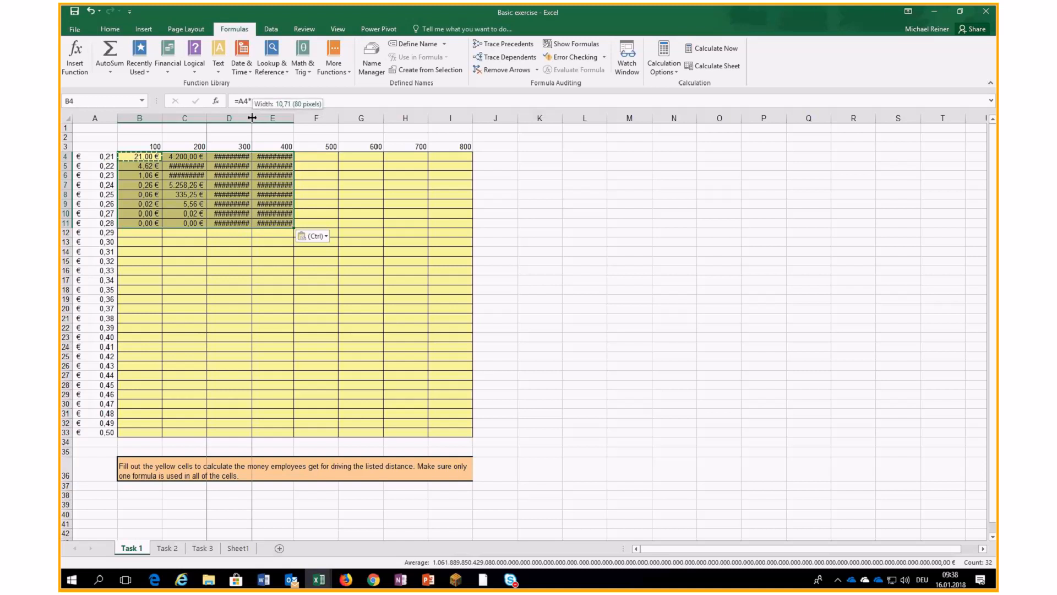
pyautogui.doubleClick(252, 117)
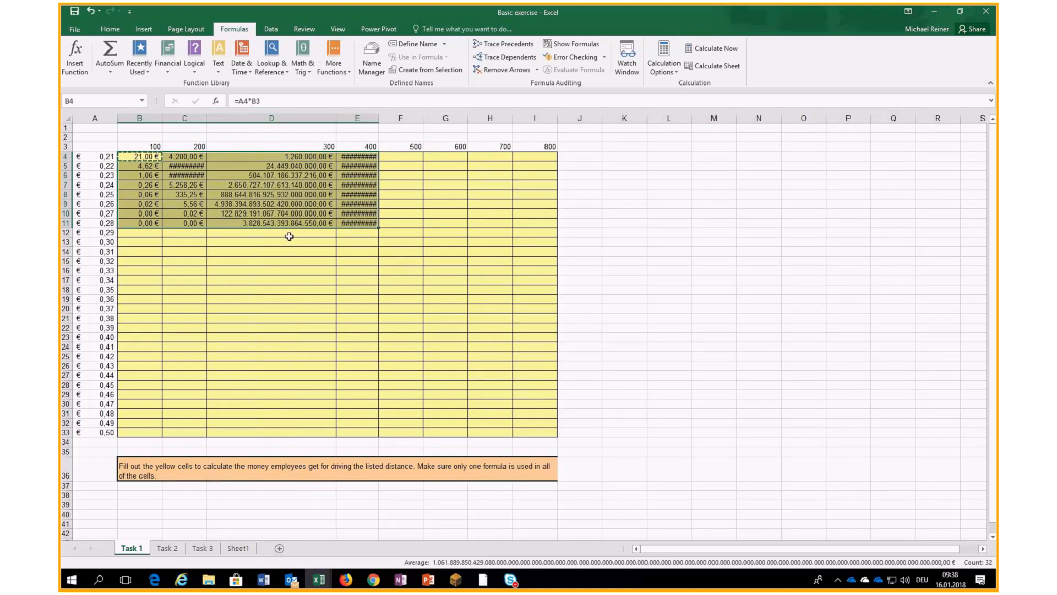
pyautogui.click(300, 165)
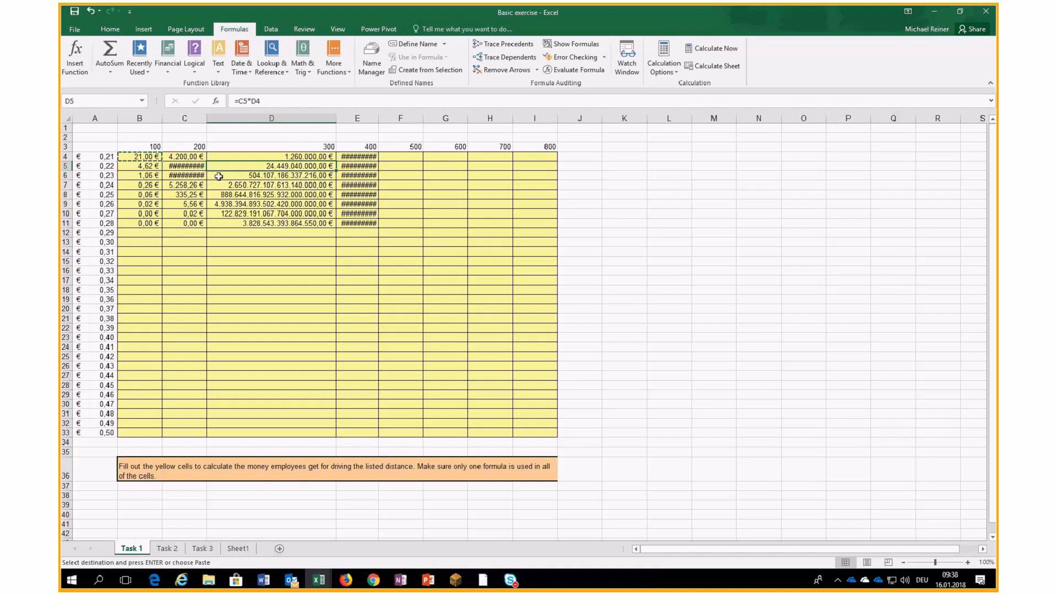
# Undo the column D width change and copy the B4 formula into B4:F11.
pyautogui.click(91, 11)
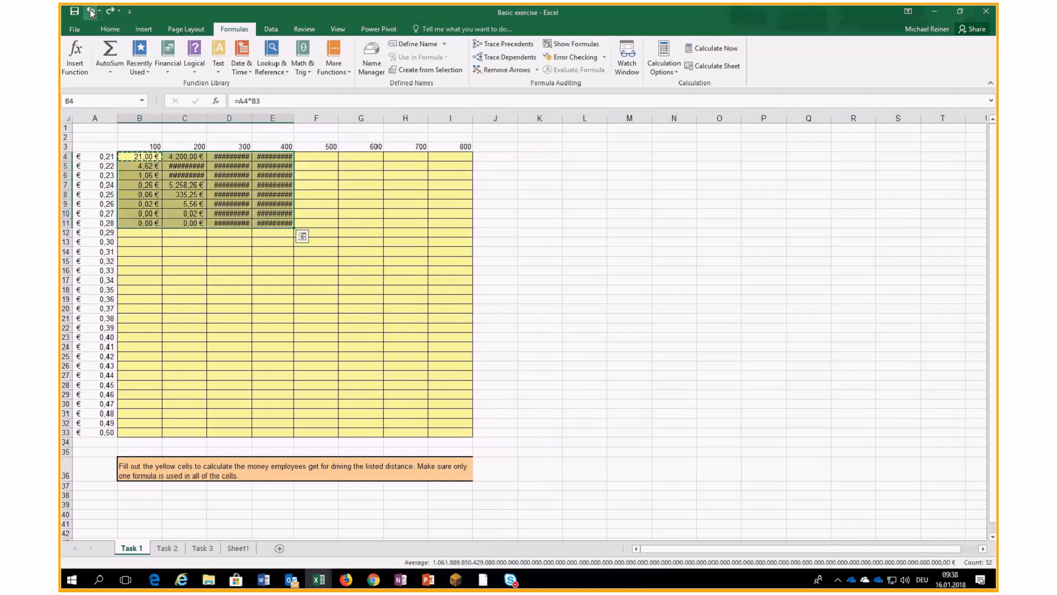
pyautogui.click(141, 158)
pyautogui.hotkey('ctrl', 'c')
pyautogui.hotkey('ctrl', 'v')
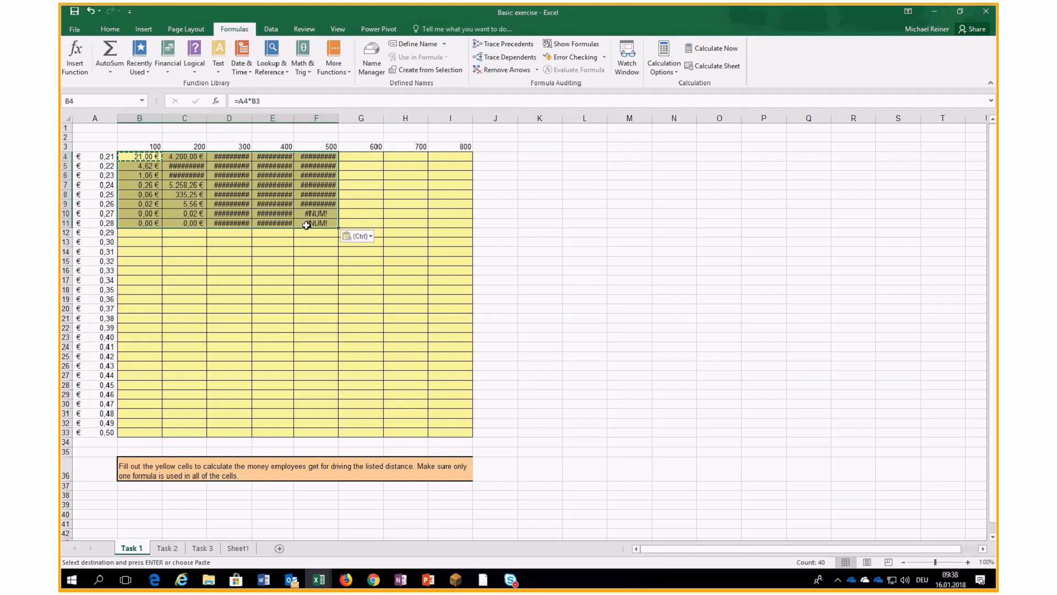
# Trace the precedents of D9, E4 and F9, and remove the tracer arrows.
pyautogui.click(229, 204)
pyautogui.click(494, 49)
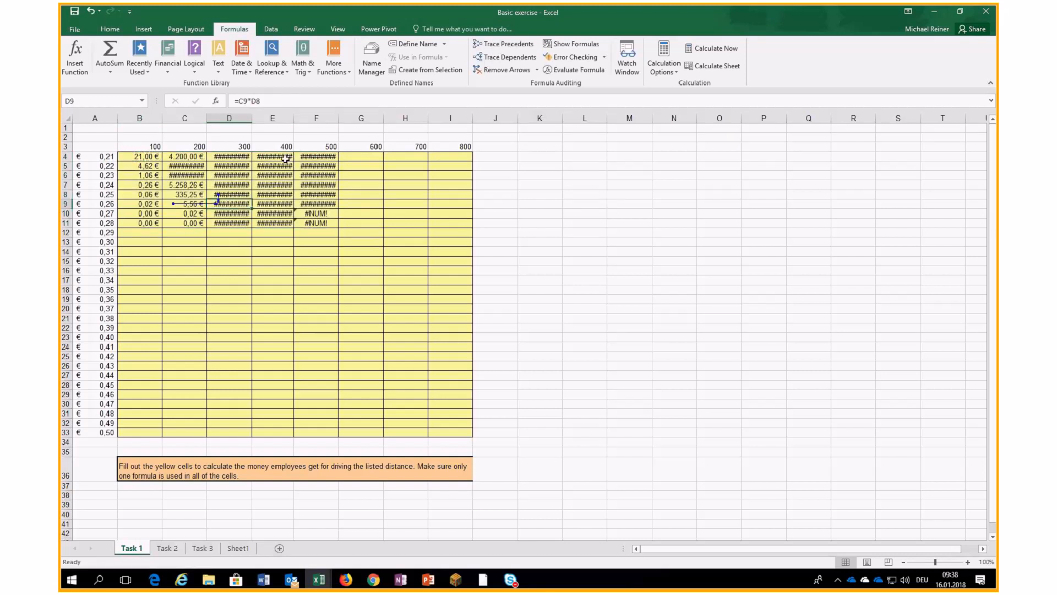
pyautogui.click(273, 156)
pyautogui.click(503, 44)
pyautogui.click(324, 203)
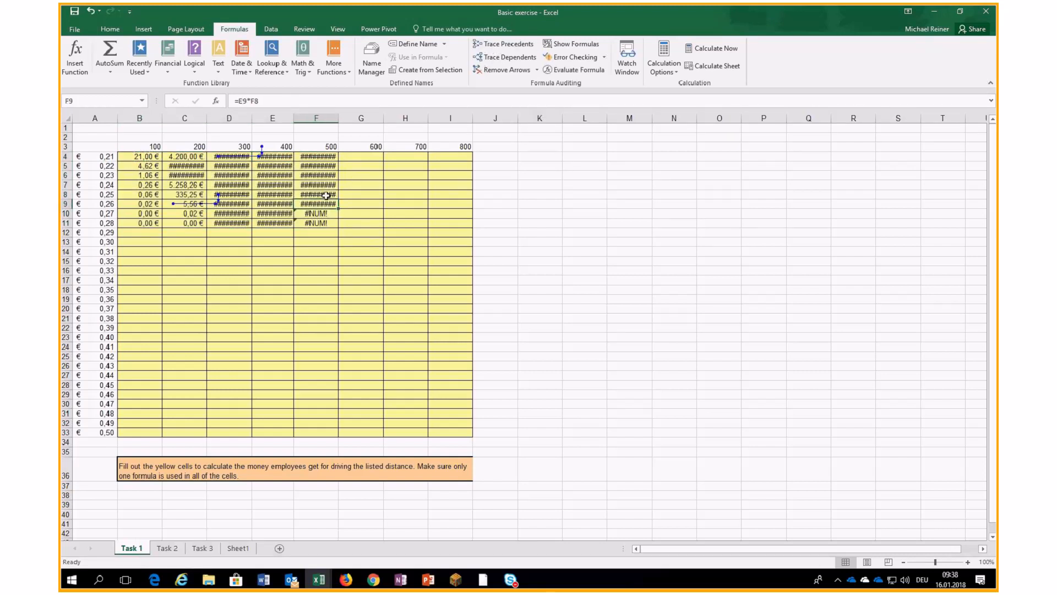
pyautogui.click(495, 45)
pyautogui.click(477, 68)
# Delete the copied formulas from B4:F11.
pyautogui.moveTo(153, 160); pyautogui.dragTo(321, 222)
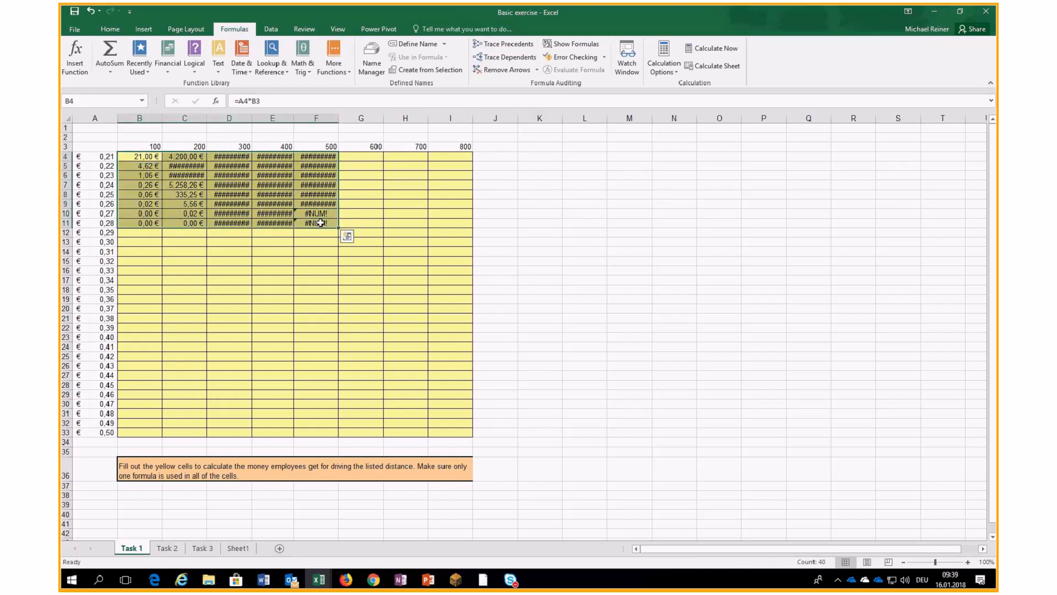
pyautogui.press('Delete')
pyautogui.click(238, 202)
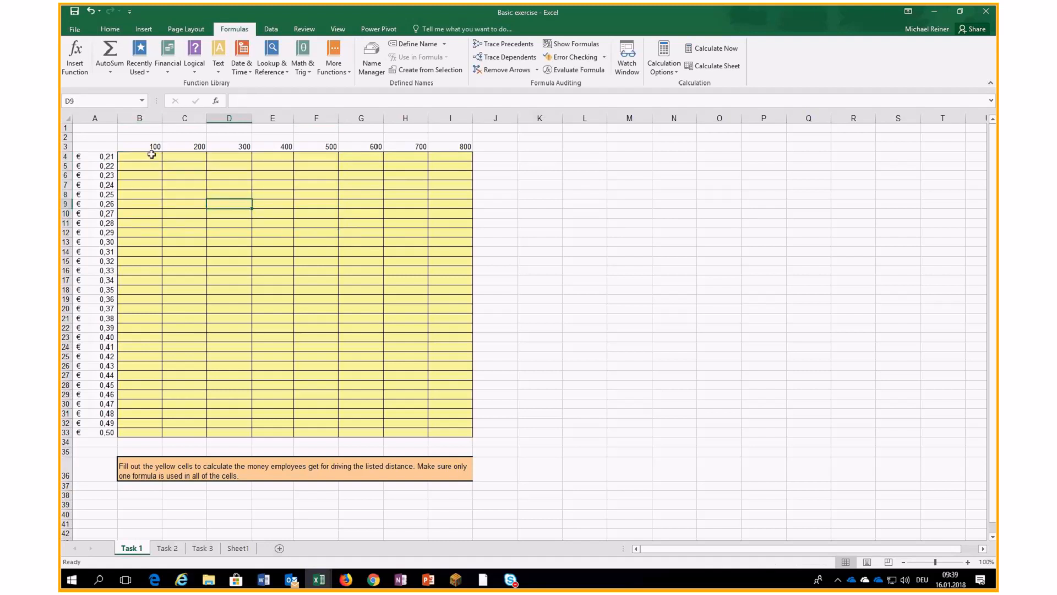
# Examine how the rates in column A and the distances in row 3 relate to the yellow cells.
pyautogui.click(152, 154)
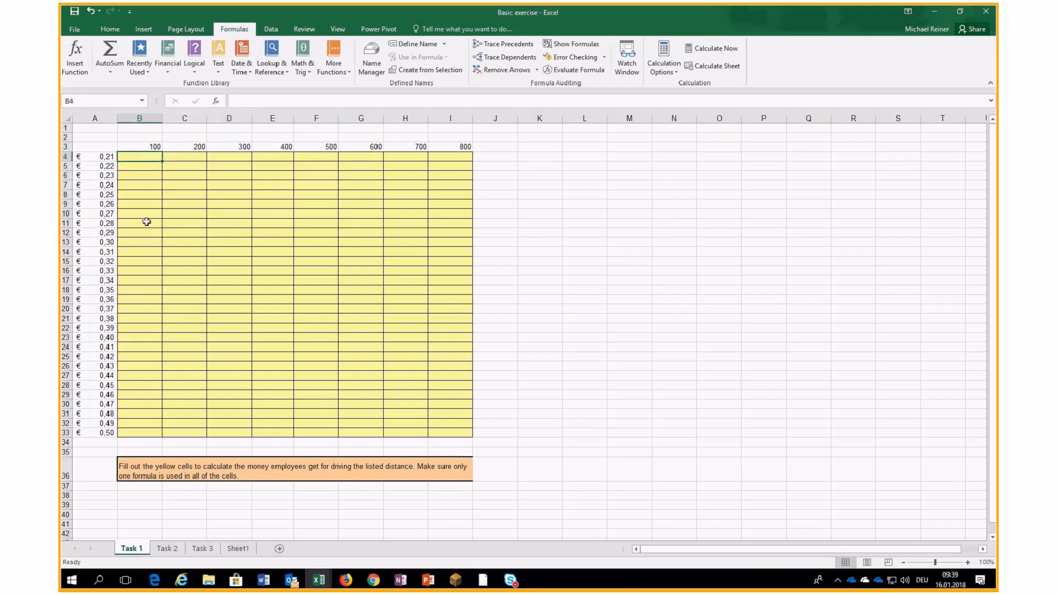
pyautogui.click(109, 157)
pyautogui.click(105, 204)
pyautogui.click(109, 157)
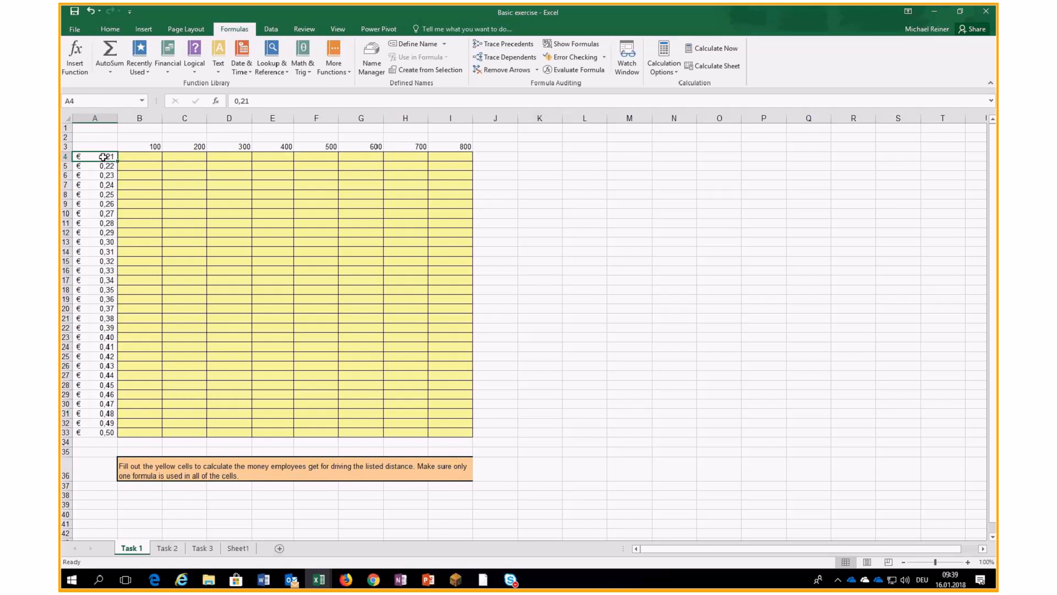
pyautogui.moveTo(138, 147); pyautogui.dragTo(133, 194)
pyautogui.click(107, 157)
pyautogui.moveTo(99, 158); pyautogui.dragTo(145, 156)
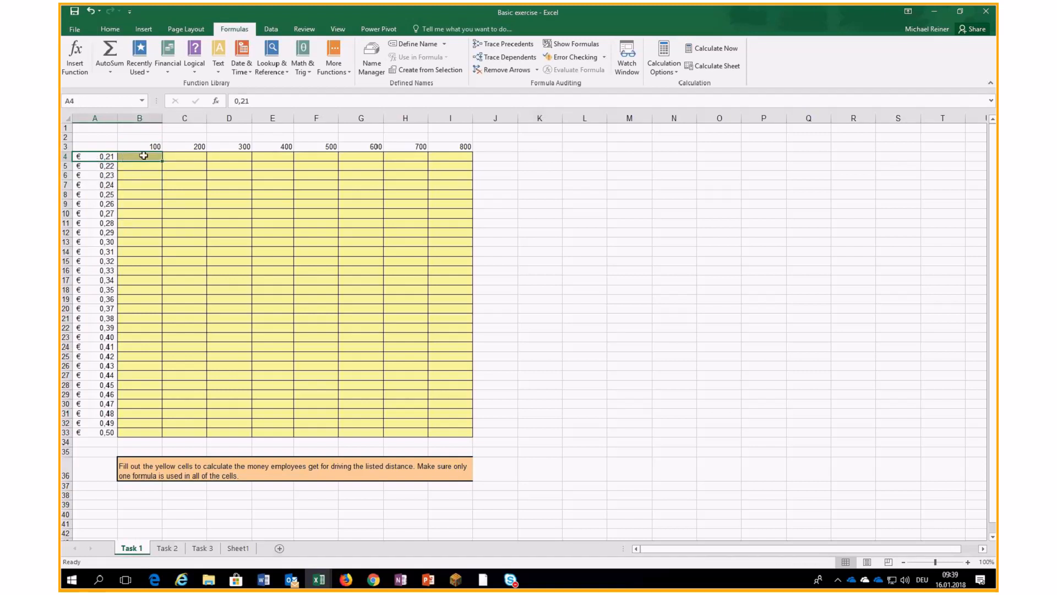
# Enter the mixed-reference formula =$A4*B$3 in B4, keeping the cell selected.
pyautogui.click(146, 157)
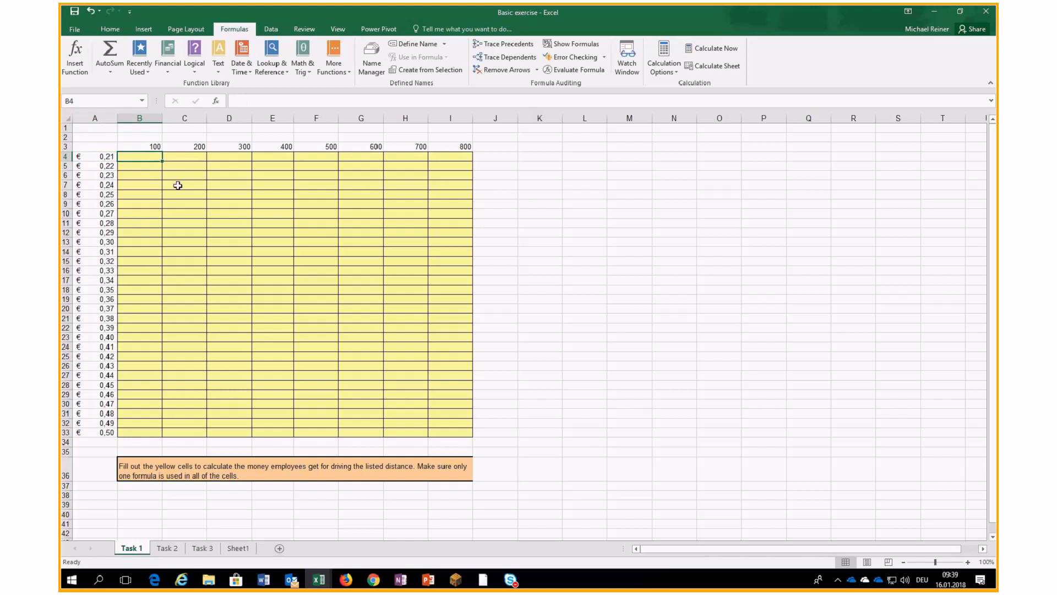
pyautogui.write('=')
pyautogui.click(98, 157)
pyautogui.write('*')
pyautogui.click(128, 147)
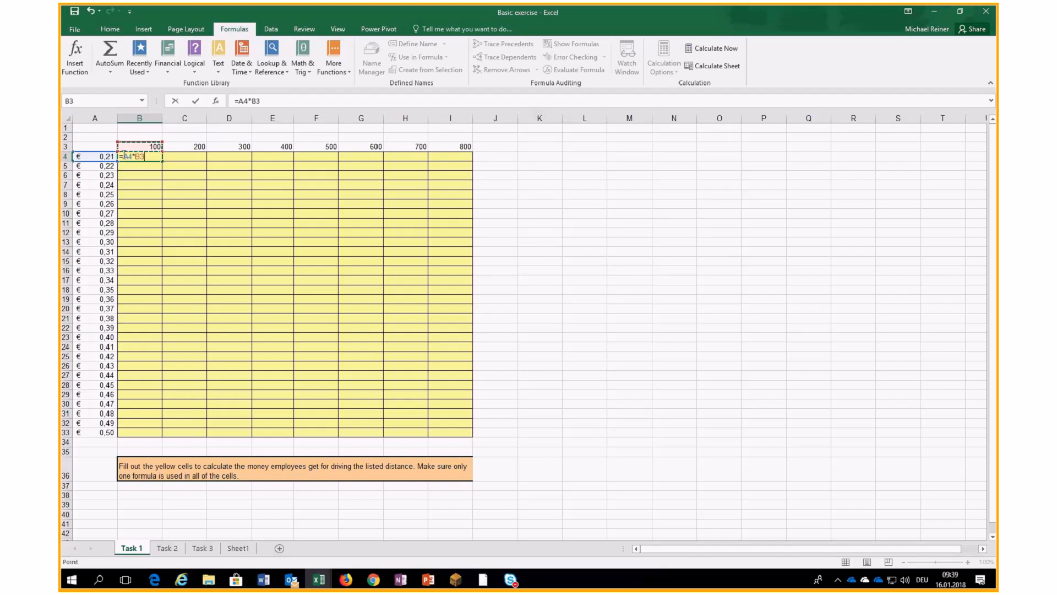
pyautogui.click(123, 157)
pyautogui.write('$')
pyautogui.click(146, 157)
pyautogui.write('$')
pyautogui.hotkey('ctrl', 'Return')
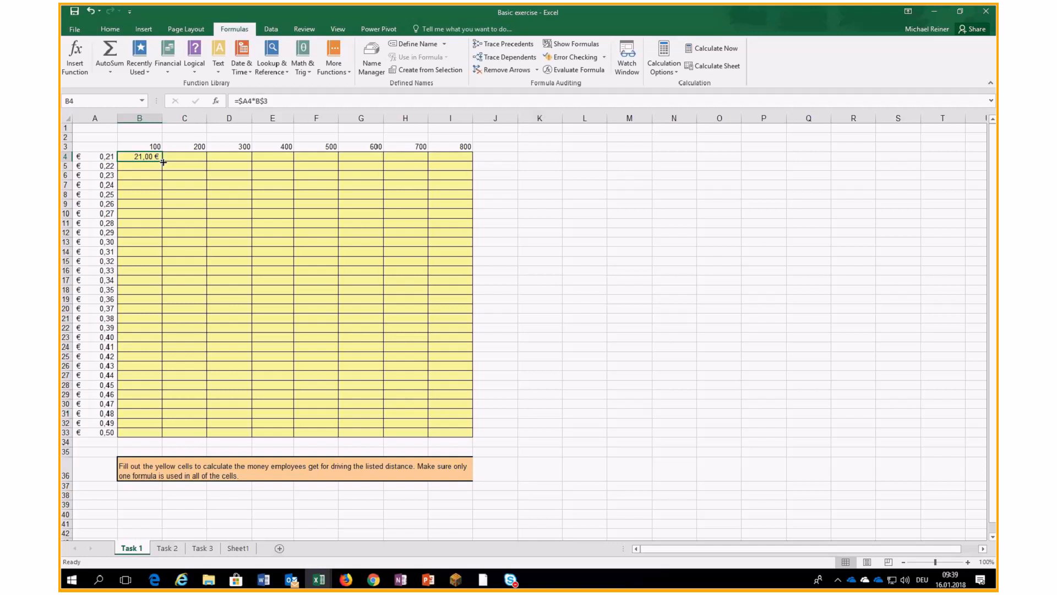
# Fill the B4 formula across to column I and down to row 33, and undo both fills.
pyautogui.moveTo(163, 161); pyautogui.dragTo(473, 432)
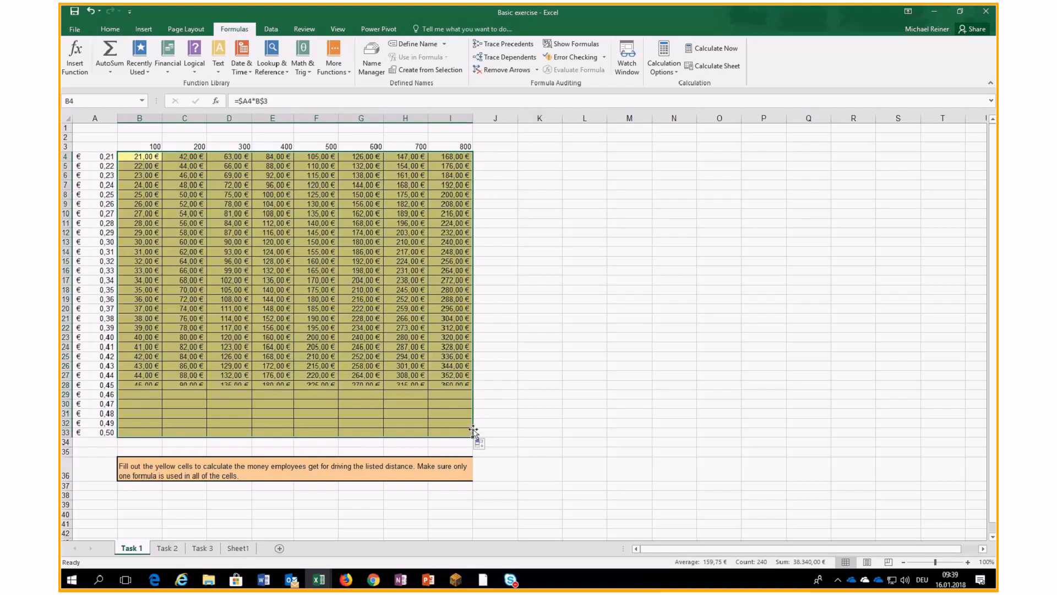
pyautogui.click(90, 11)
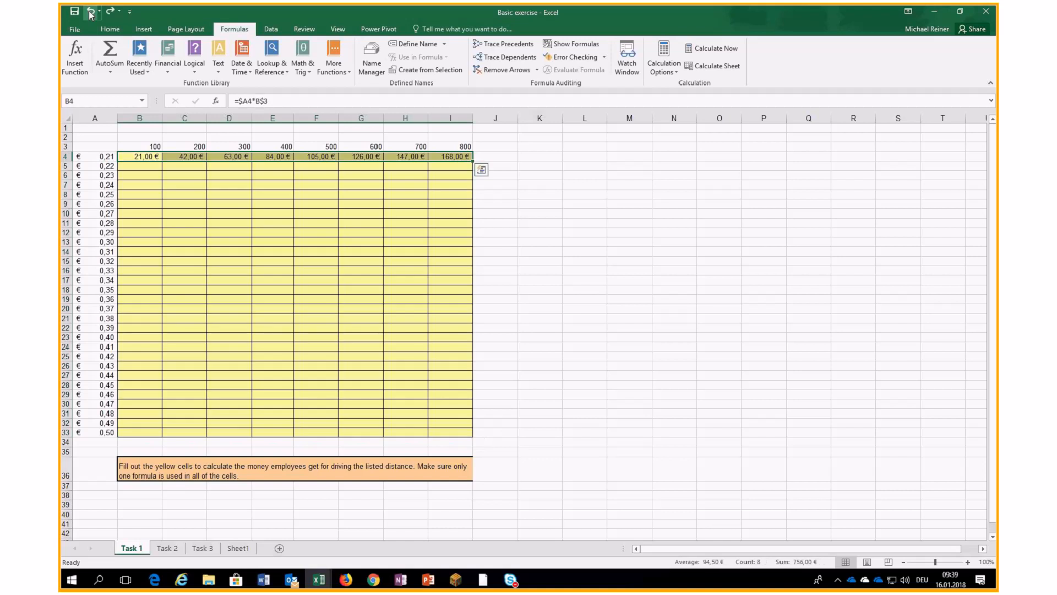
pyautogui.click(91, 12)
# Copy the formula from B4 into the whole yellow range B4:I33.
pyautogui.hotkey('ctrl', 'c')
pyautogui.moveTo(142, 157); pyautogui.dragTo(432, 433)
pyautogui.hotkey('ctrl', 'v')
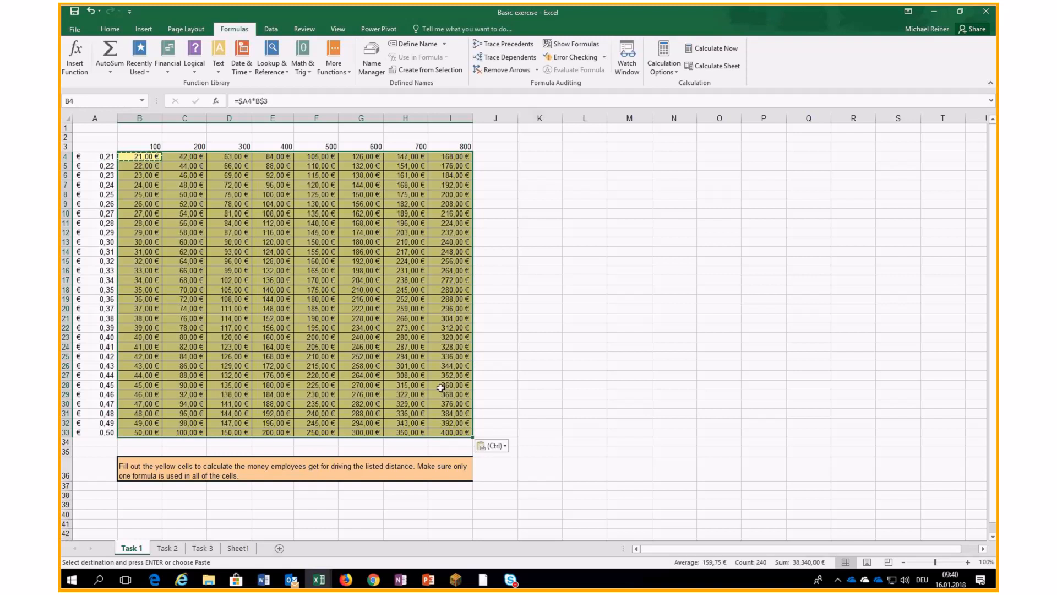
# Inspect the formula in H26 and trace the precedents of E14 and H10.
pyautogui.click(408, 365)
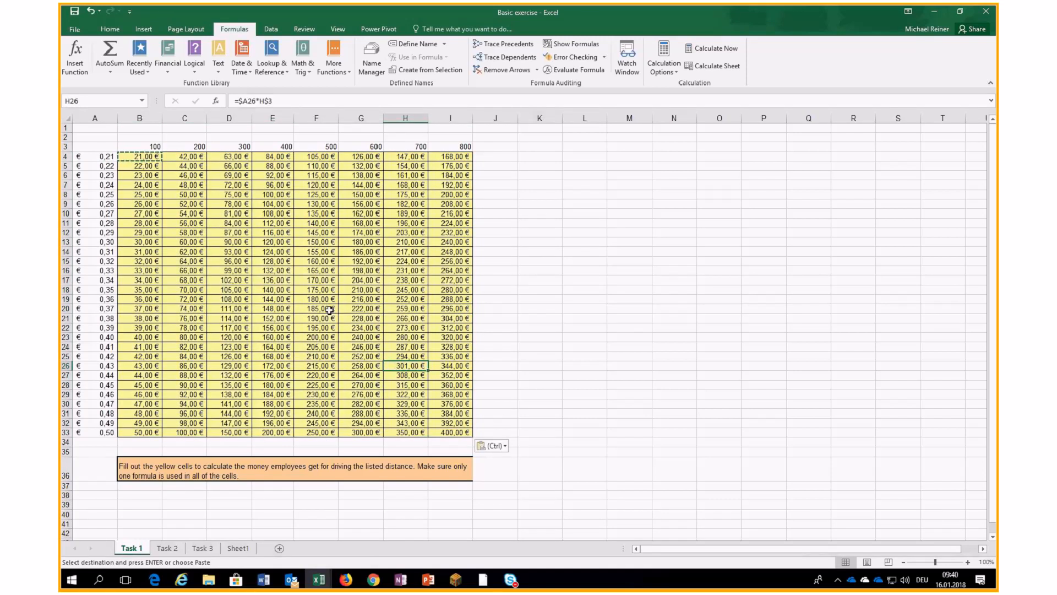
pyautogui.click(262, 248)
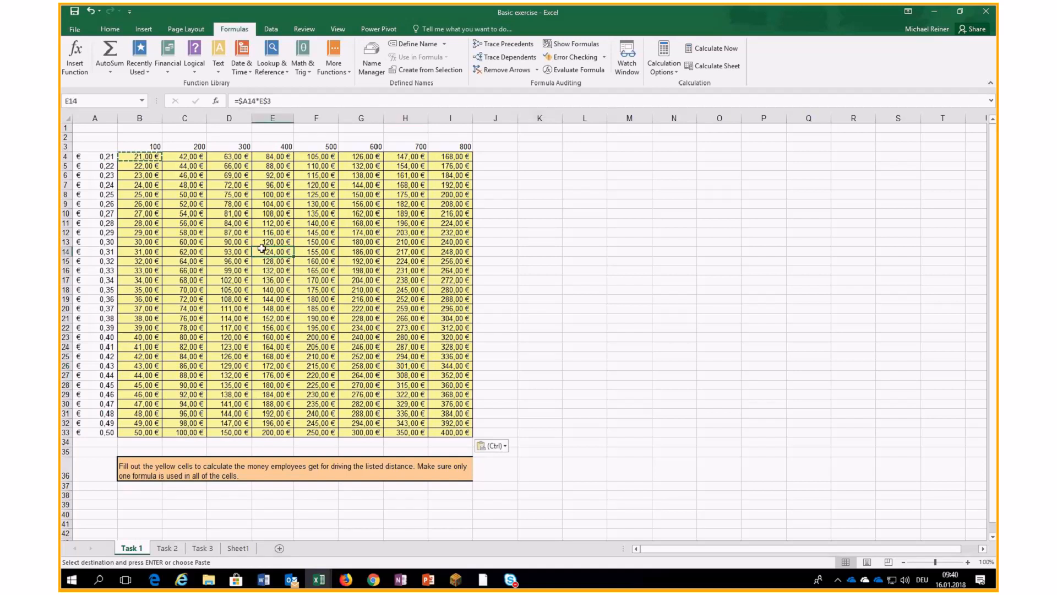
pyautogui.click(495, 45)
pyautogui.click(406, 213)
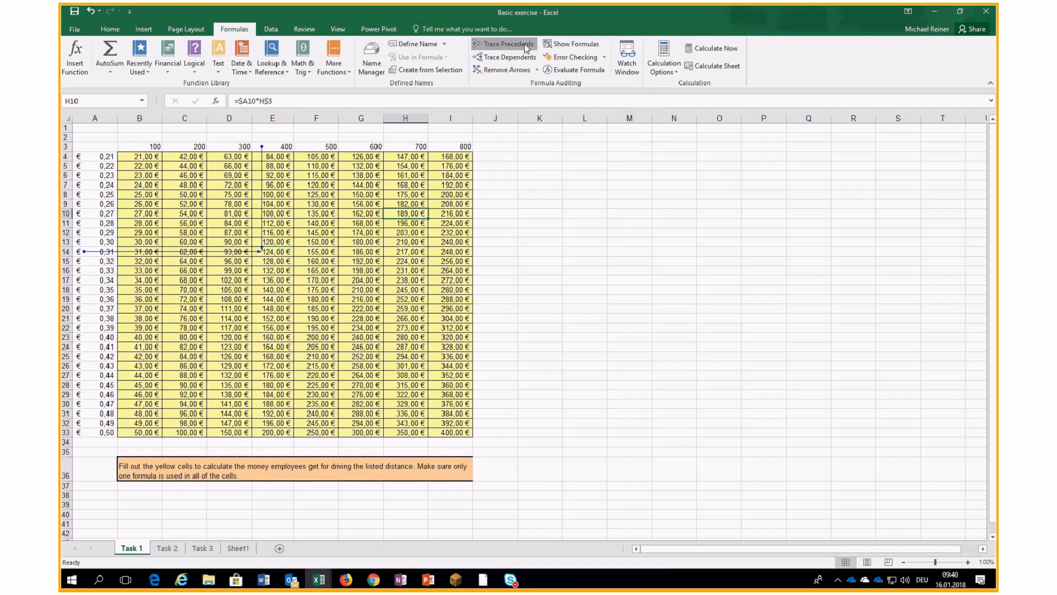
pyautogui.click(518, 45)
# Trace the precedents of F27 and B7, inspect the formula in E23, and remove all tracer arrows.
pyautogui.click(329, 375)
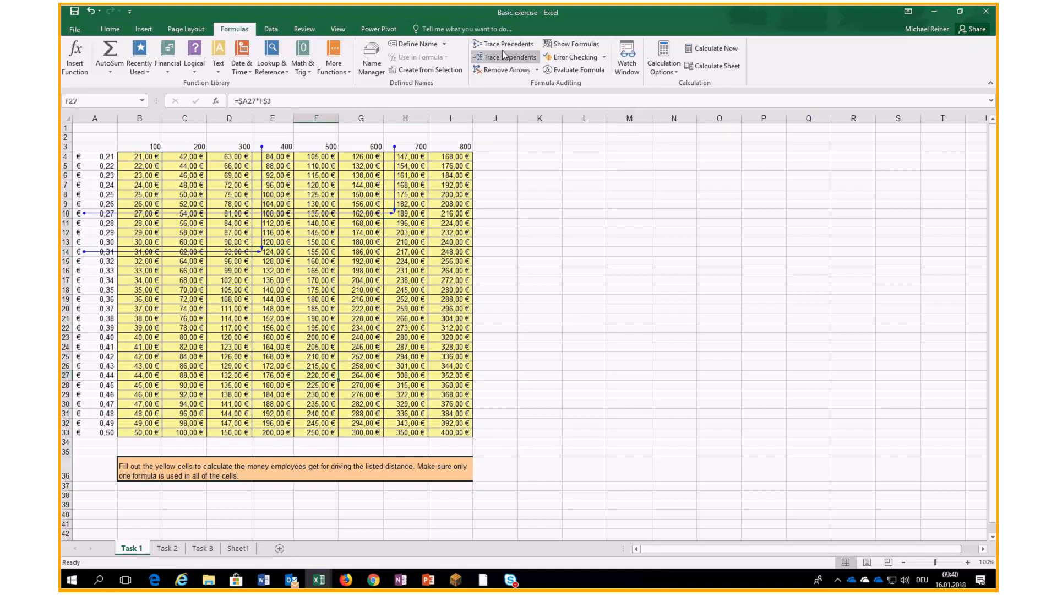
pyautogui.click(501, 45)
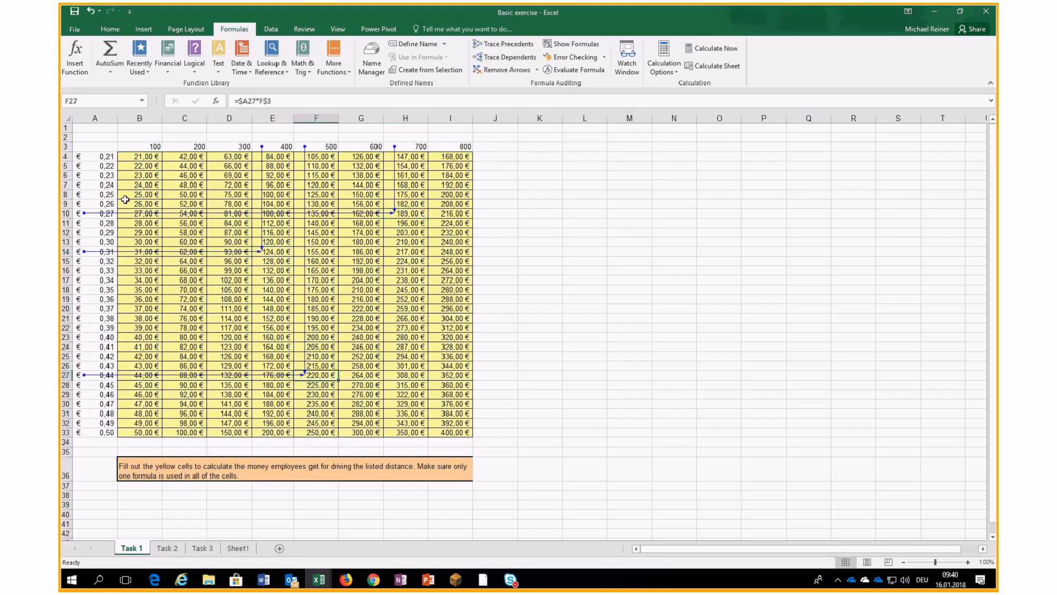
pyautogui.click(140, 184)
pyautogui.click(498, 47)
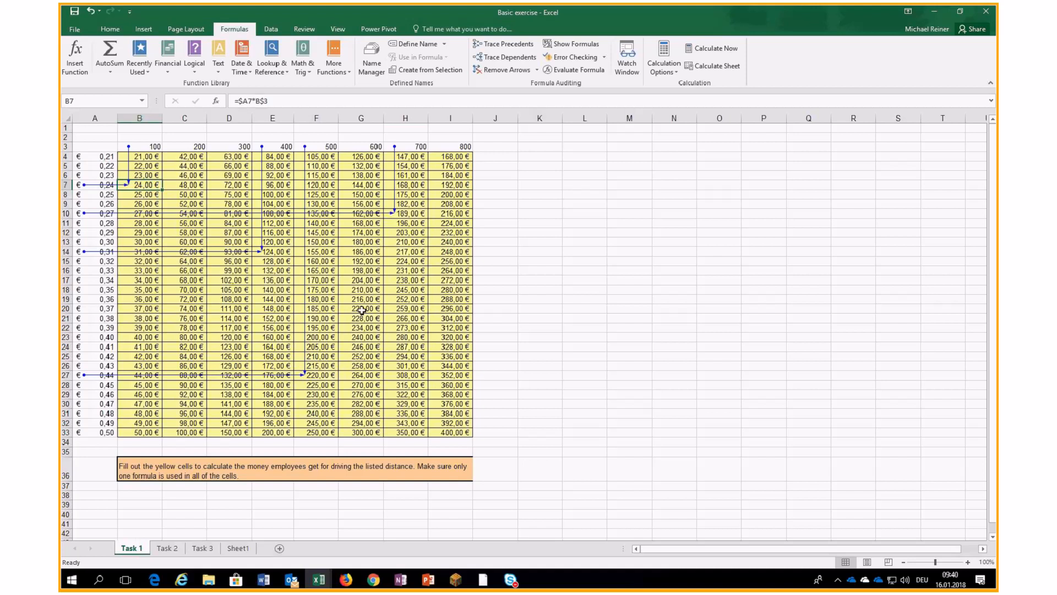
pyautogui.click(95, 337)
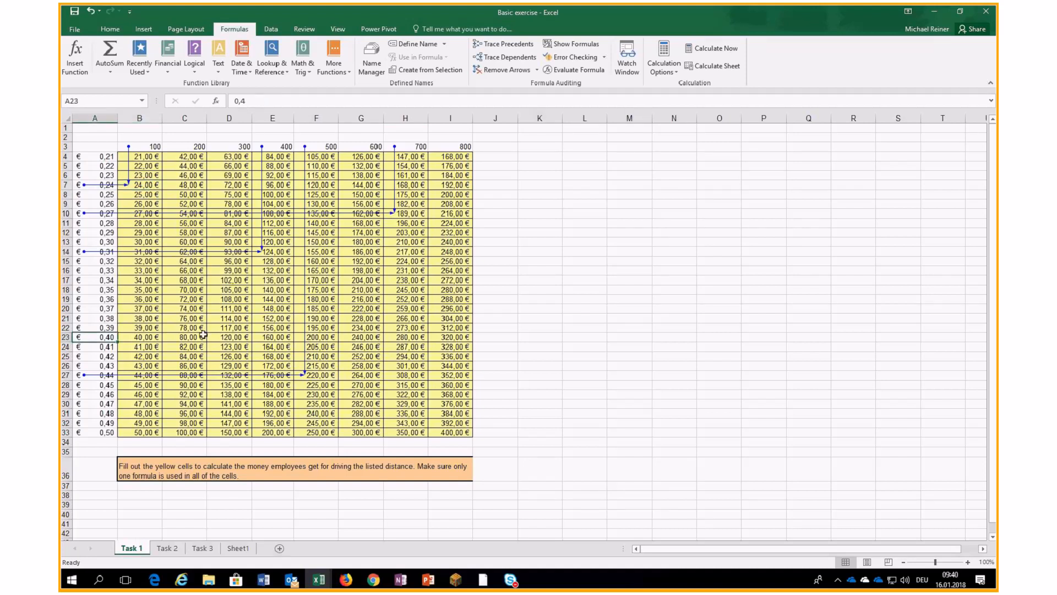
pyautogui.click(265, 336)
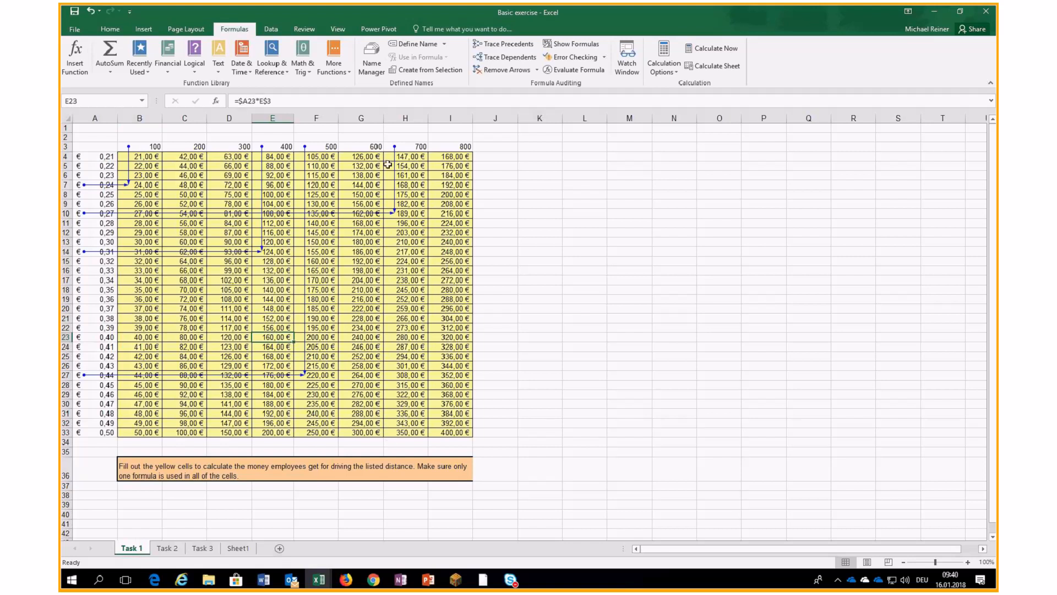
pyautogui.click(524, 71)
# Open the Task 2 sheet and review the selling price, profit before bonus, bonus and profit after bonus cells in row 3.
pyautogui.click(171, 550)
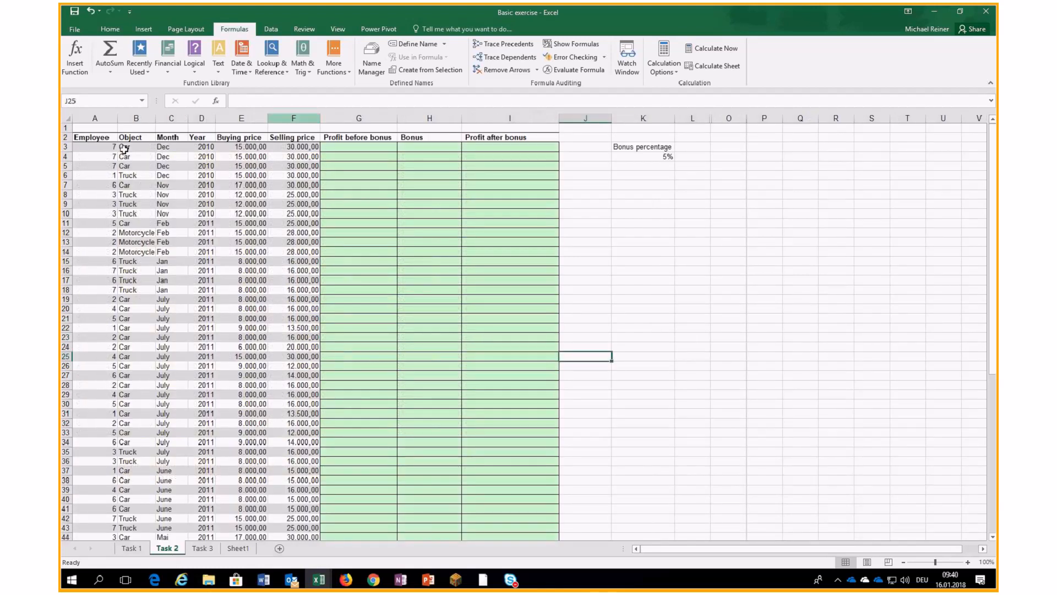
pyautogui.click(302, 147)
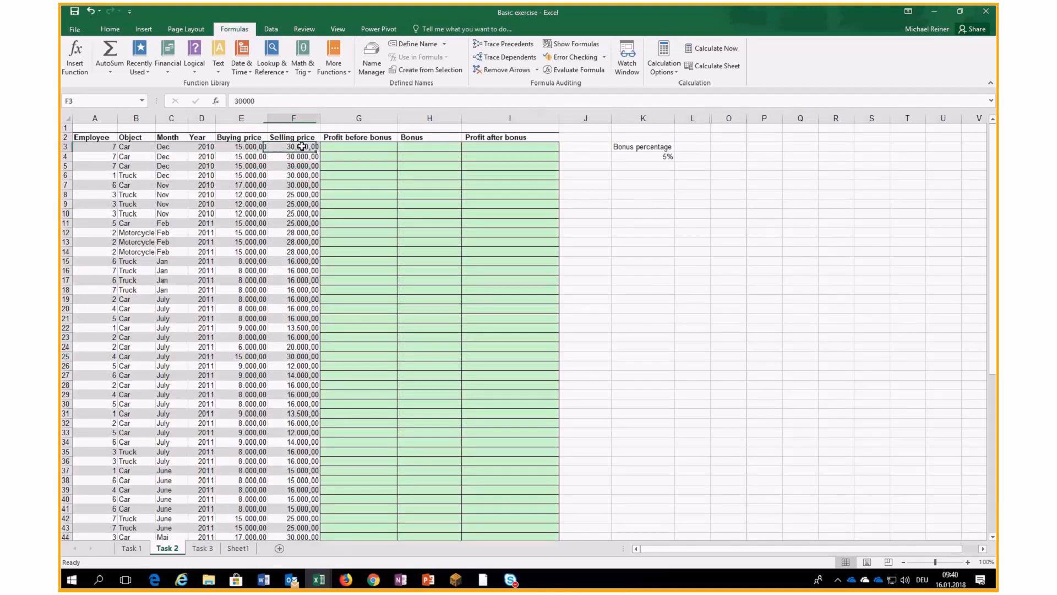
pyautogui.click(355, 146)
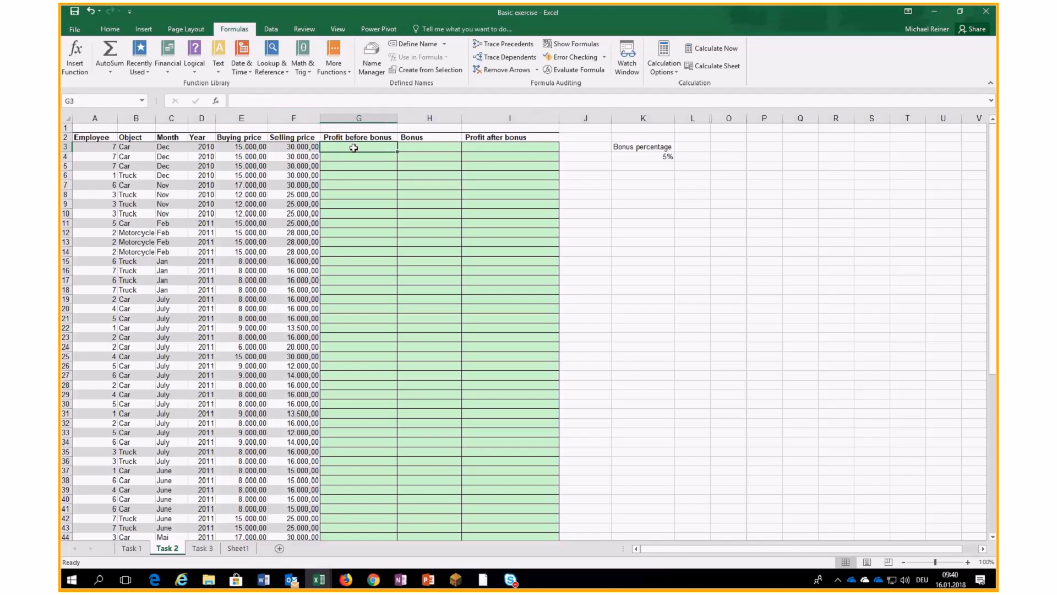
pyautogui.click(409, 146)
pyautogui.click(479, 146)
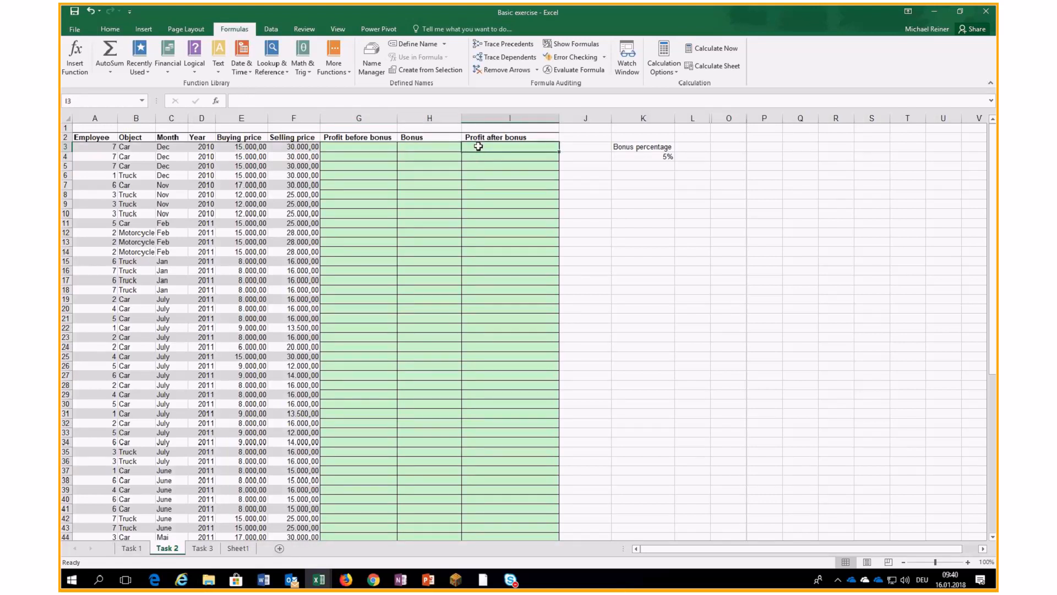
# Enter the formula =F3-E3 in G3 to calculate the profit before bonus.
pyautogui.click(374, 149)
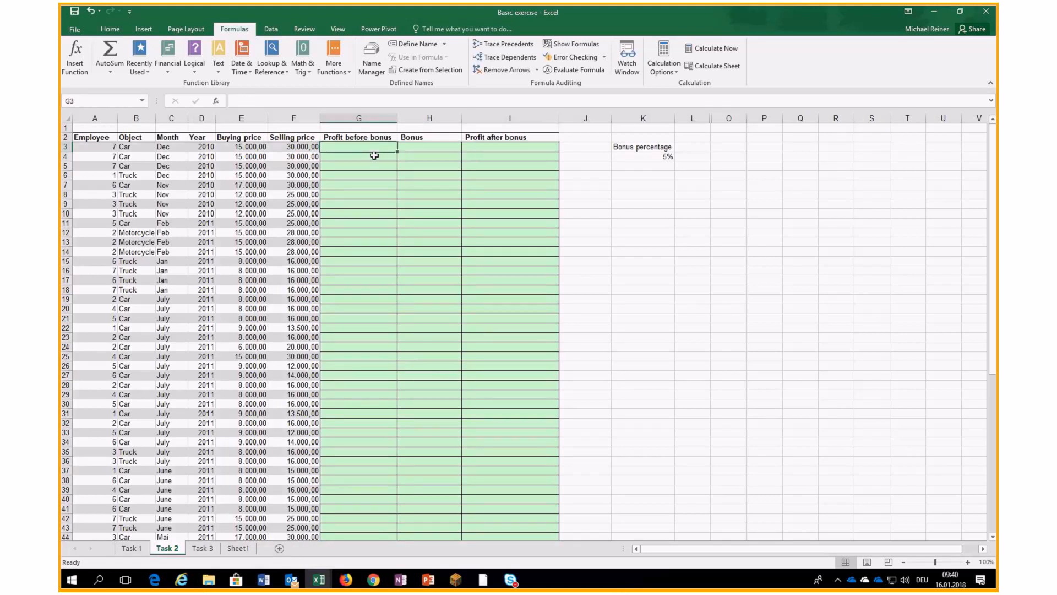
pyautogui.write('=')
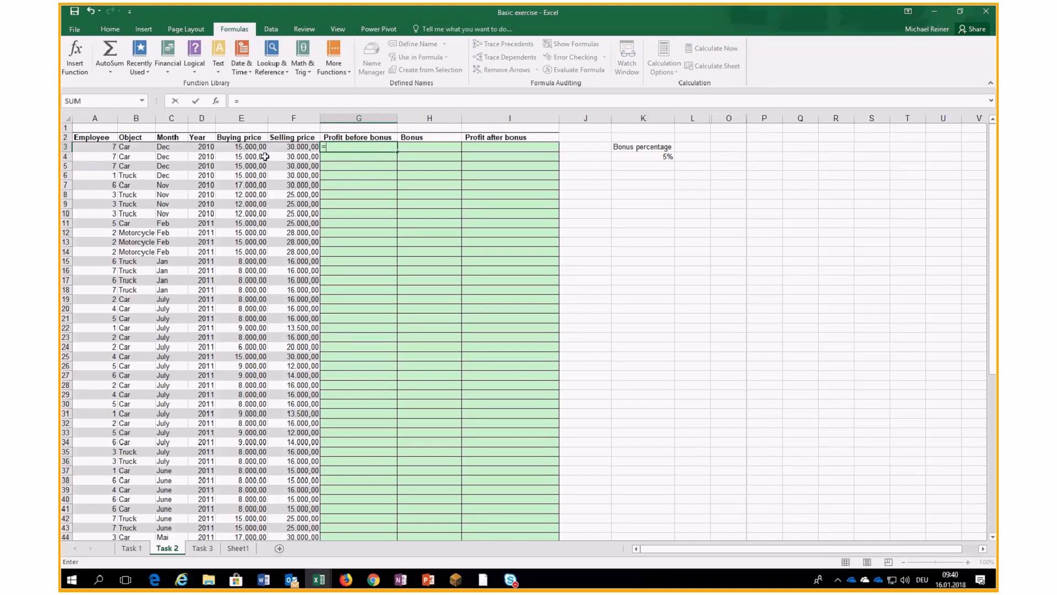
pyautogui.click(288, 145)
pyautogui.write('-')
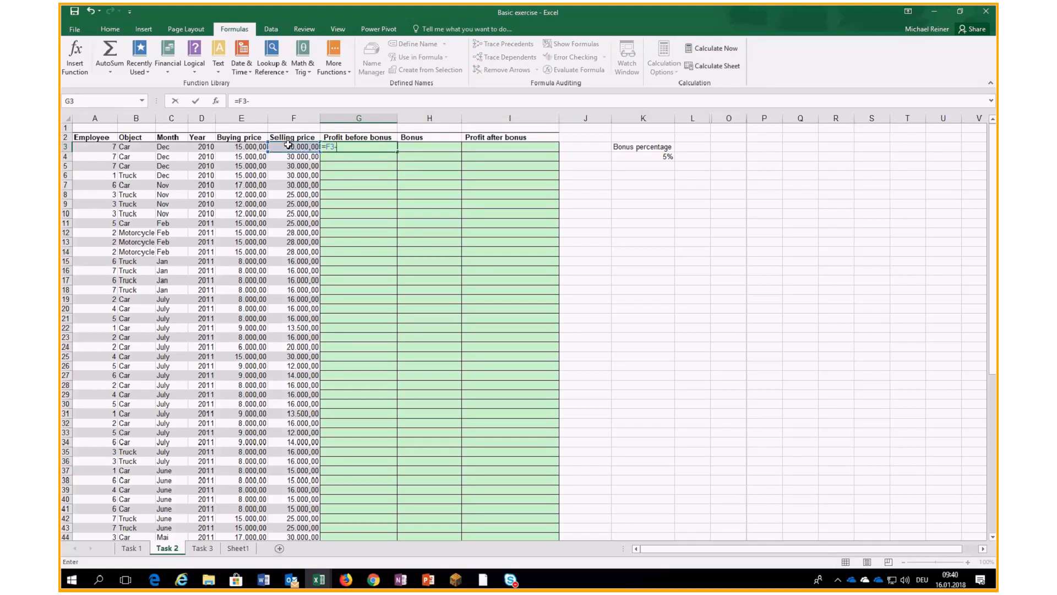
pyautogui.click(242, 146)
pyautogui.hotkey('ctrl', 'Return')
# Enter the formula =G3*K4 in H3 to calculate the bonus from the bonus percentage.
pyautogui.click(435, 149)
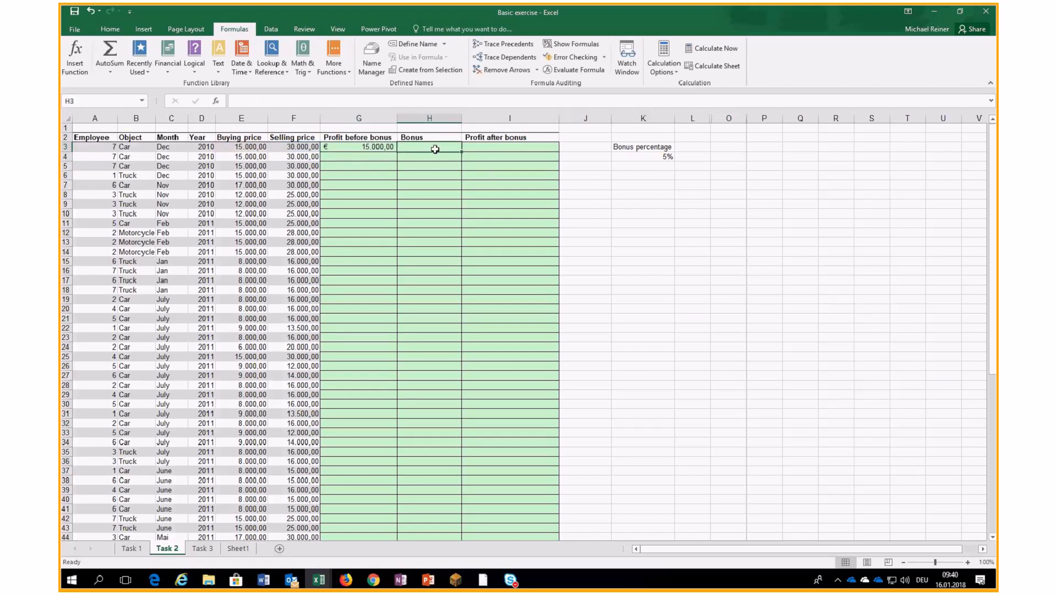
pyautogui.write('=')
pyautogui.press('Left')
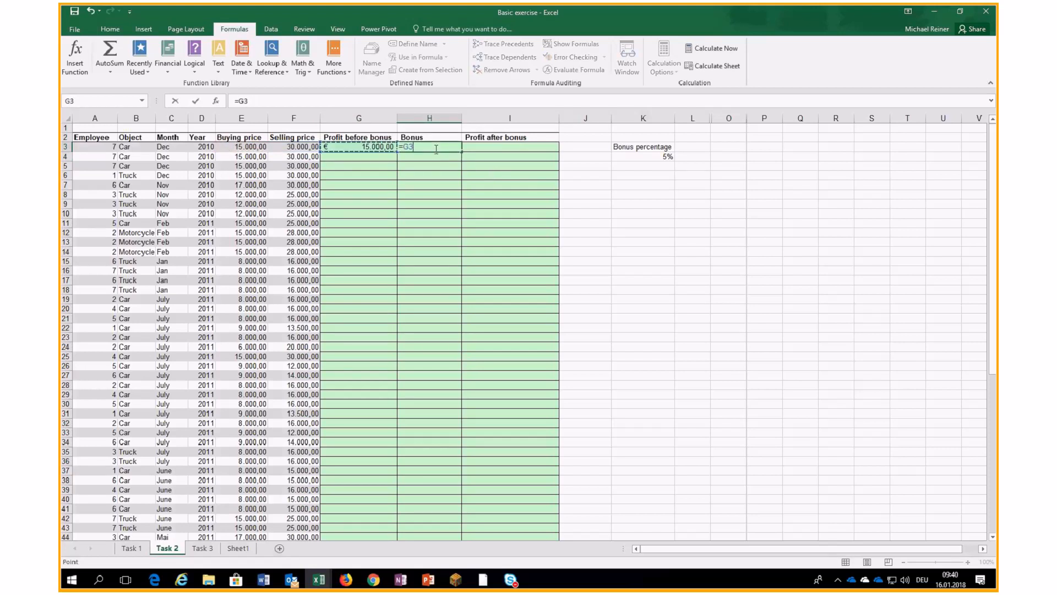
pyautogui.write('*')
pyautogui.click(633, 154)
pyautogui.press('Return')
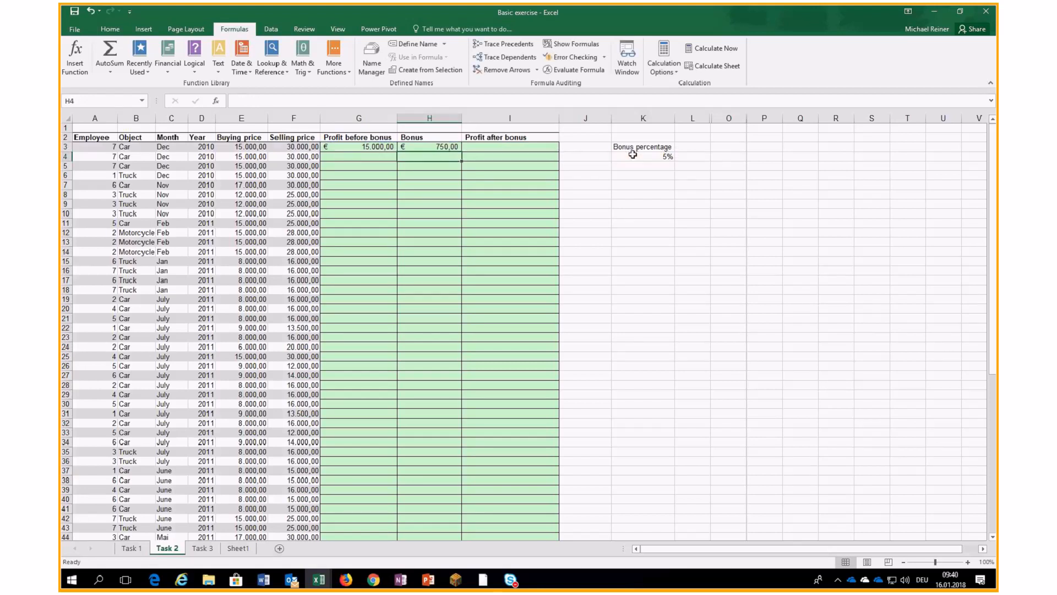
# Enter the formula =G3-H3 in I3 to calculate the profit after bonus.
pyautogui.press('Up')
pyautogui.press('Right')
pyautogui.write('=')
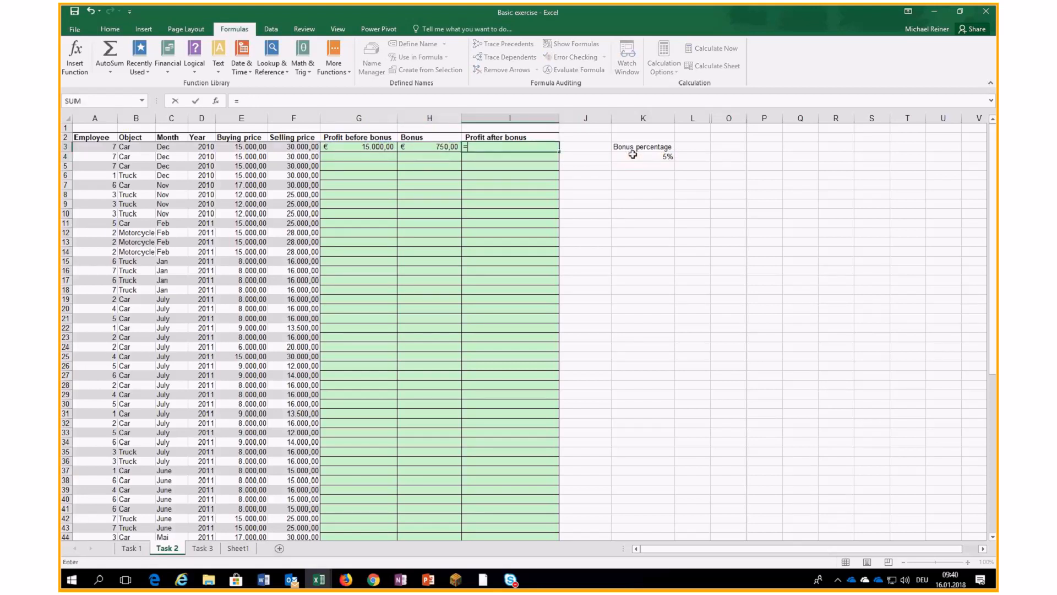
pyautogui.press('Left')
pyautogui.press('Left')
pyautogui.write('-')
pyautogui.press('Left')
pyautogui.press('Return')
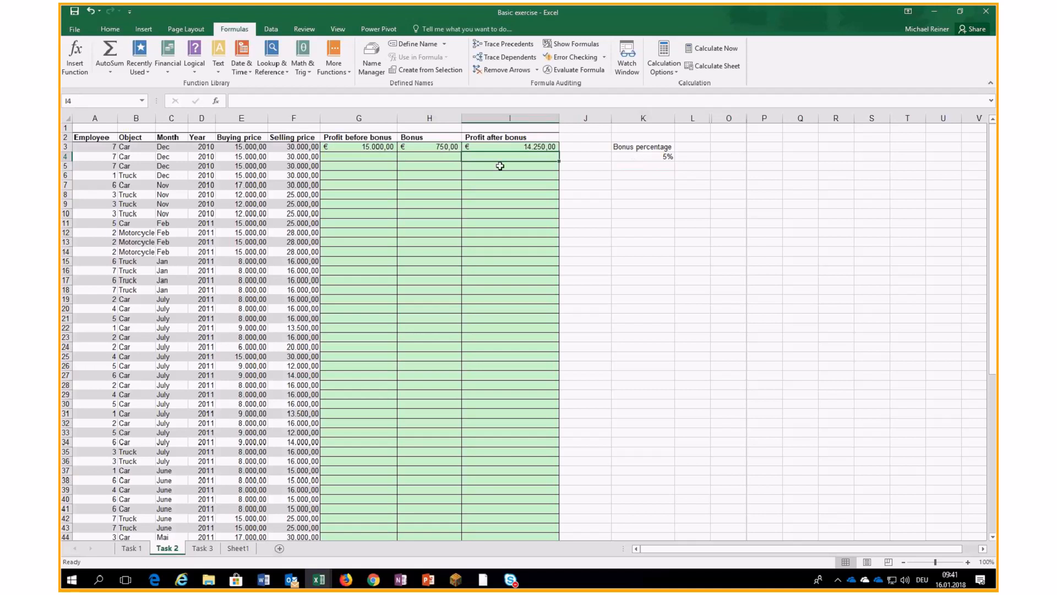
# Fill the G3:I3 formulas down to row 17 and inspect the formulas in G3 and I3.
pyautogui.moveTo(358, 146); pyautogui.dragTo(561, 280)
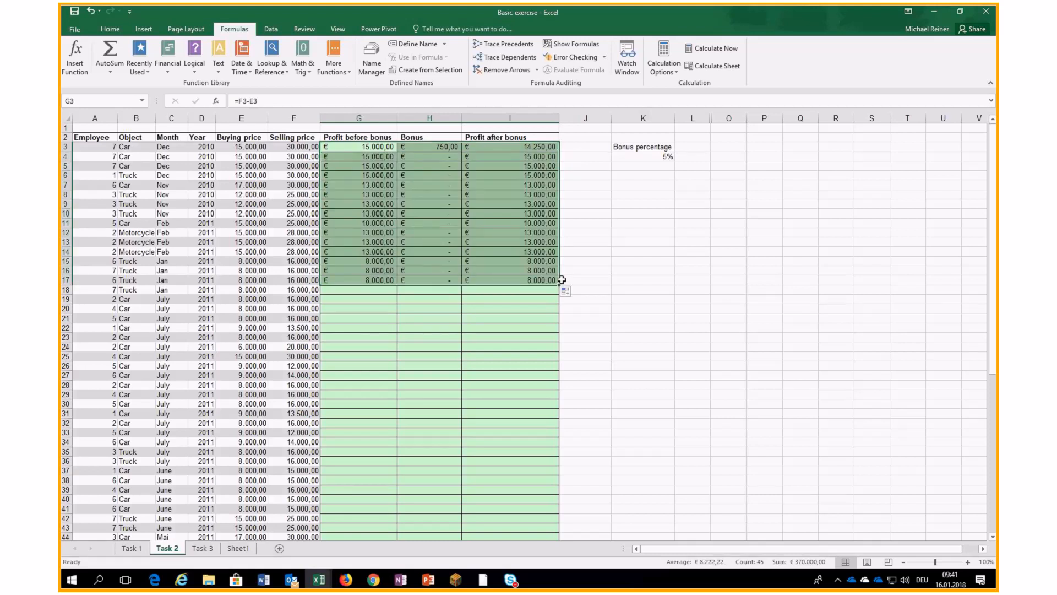
pyautogui.click(380, 148)
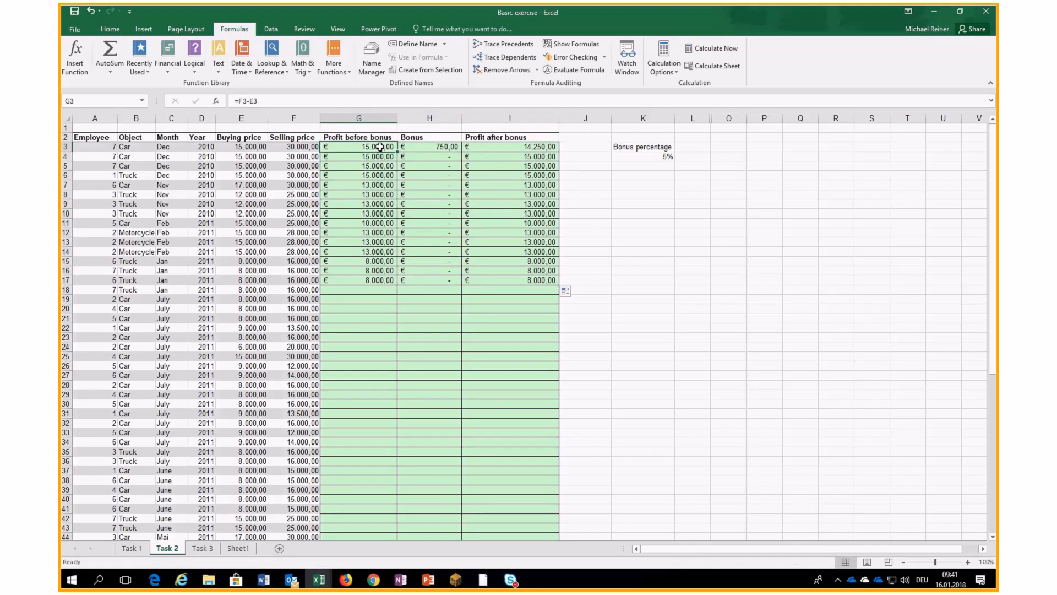
pyautogui.click(540, 146)
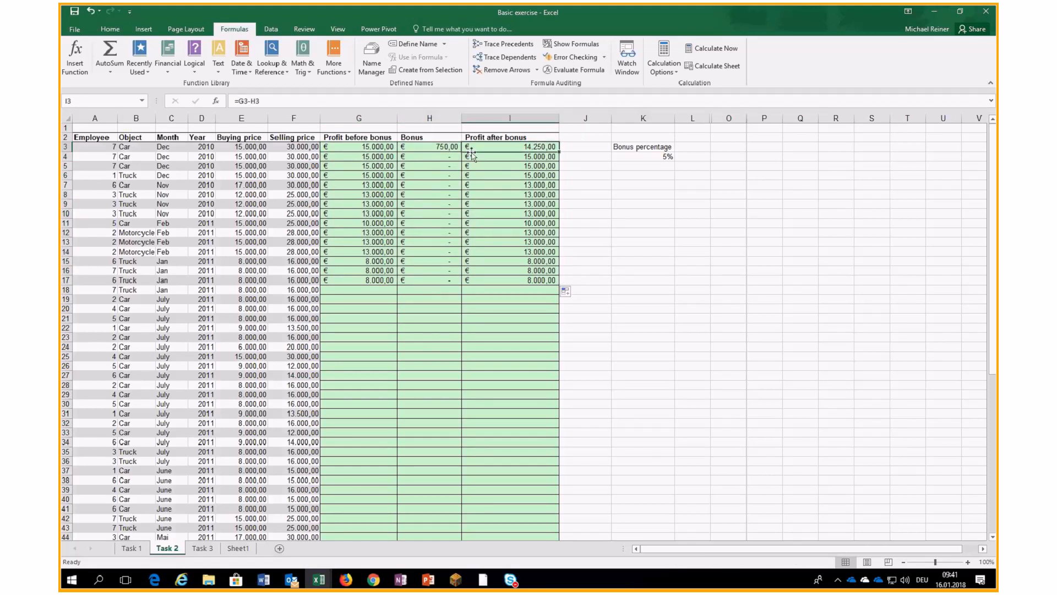
# Trace the precedents of the bonus cells H3, H9, H15 and H4, and remove all tracer arrows.
pyautogui.click(443, 147)
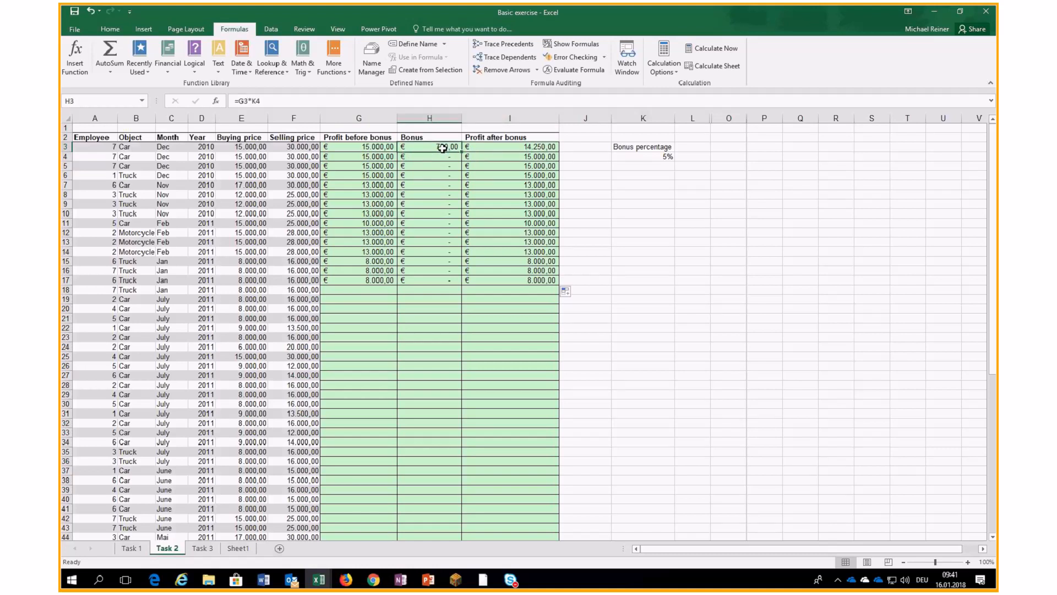
pyautogui.click(503, 44)
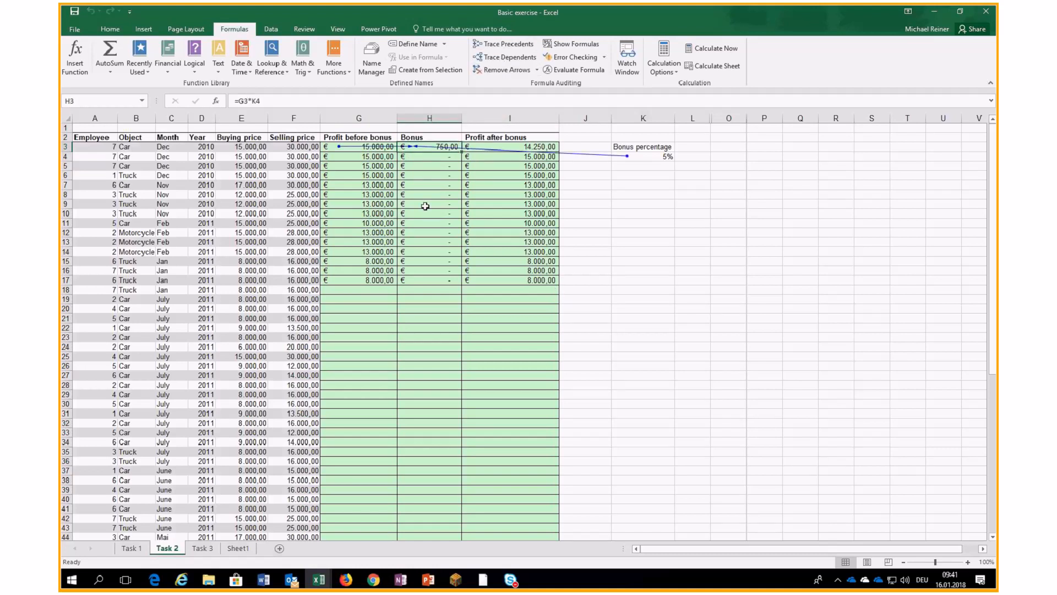
pyautogui.click(425, 206)
pyautogui.click(503, 44)
pyautogui.click(430, 261)
pyautogui.click(503, 44)
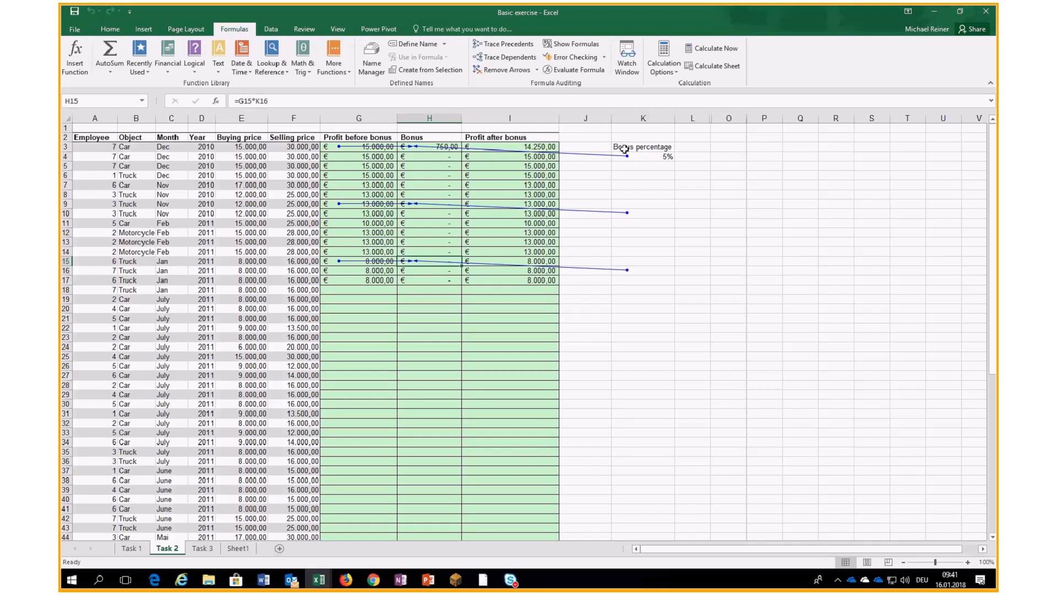
pyautogui.click(453, 156)
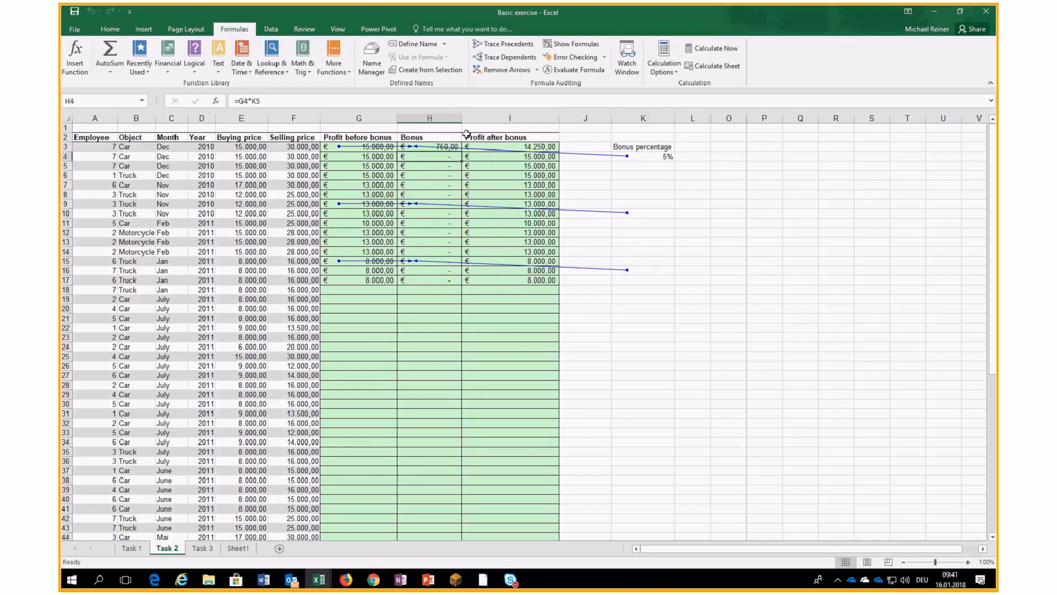
pyautogui.click(510, 47)
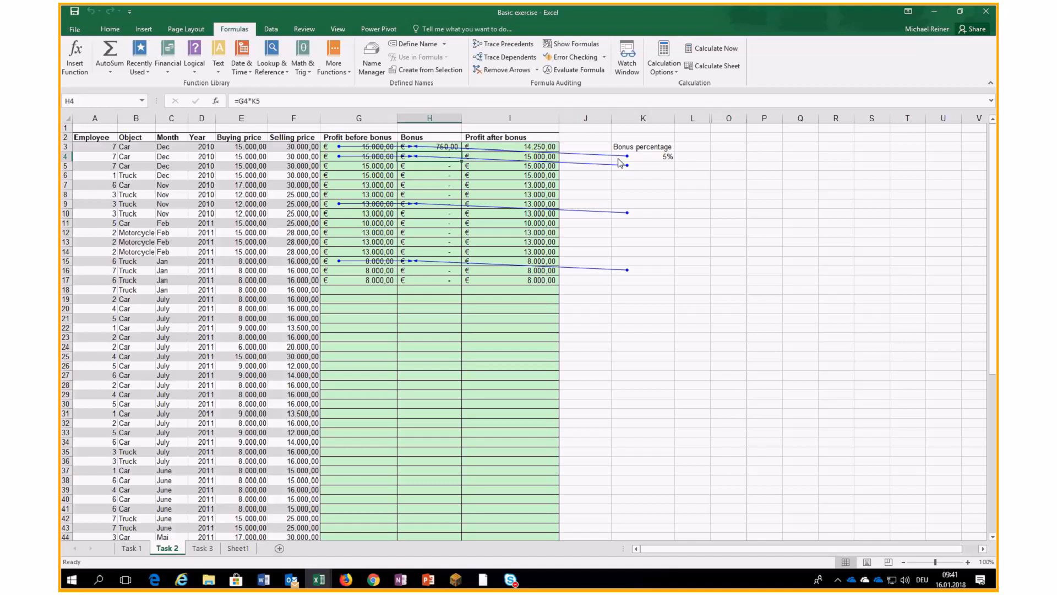
pyautogui.click(510, 70)
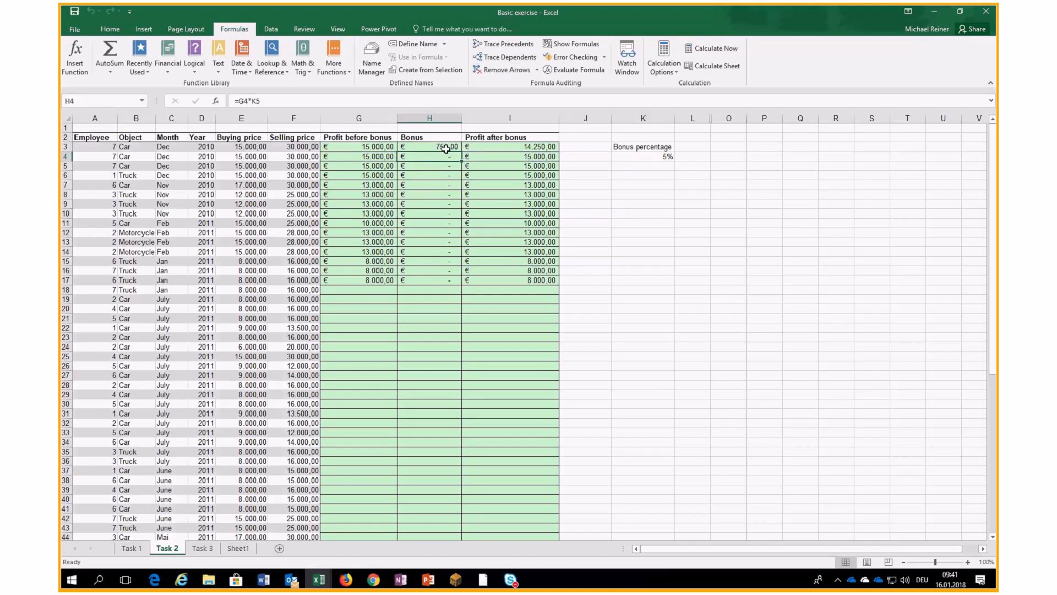
# Clear the filled formulas in G4:I17 and change the bonus formula in H3 to =G3*K$4.
pyautogui.moveTo(368, 158); pyautogui.dragTo(504, 281)
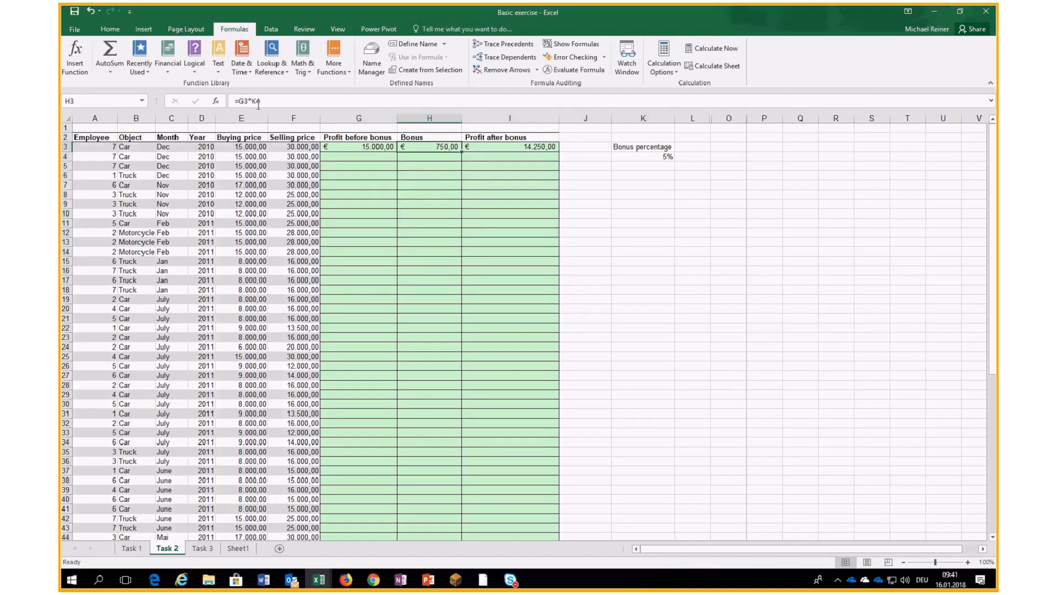
pyautogui.doubleClick(256, 101)
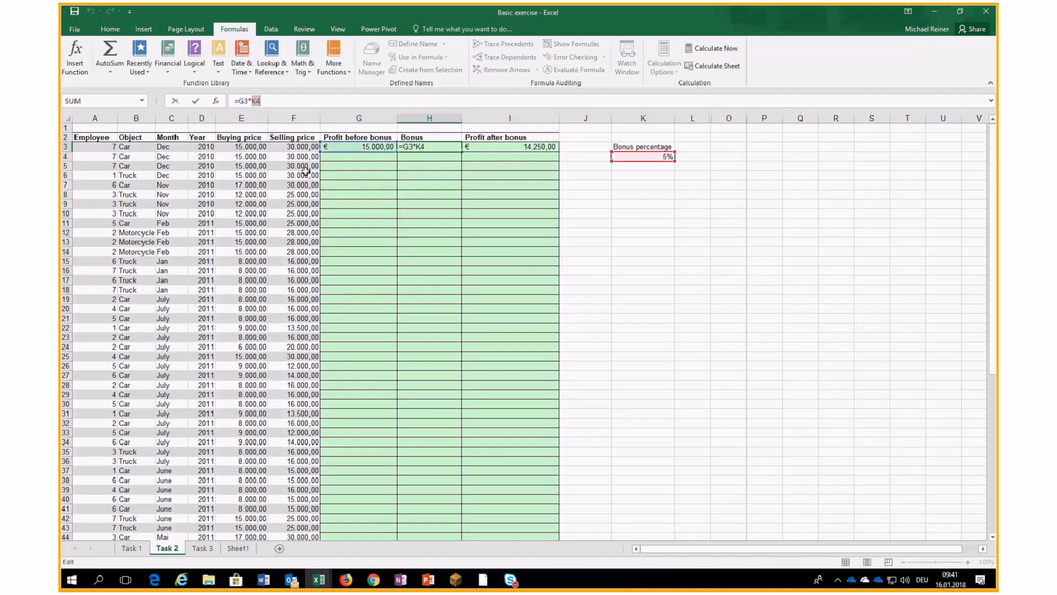
pyautogui.press('F4')
pyautogui.click(495, 157)
pyautogui.click(617, 156)
pyautogui.press('F4')
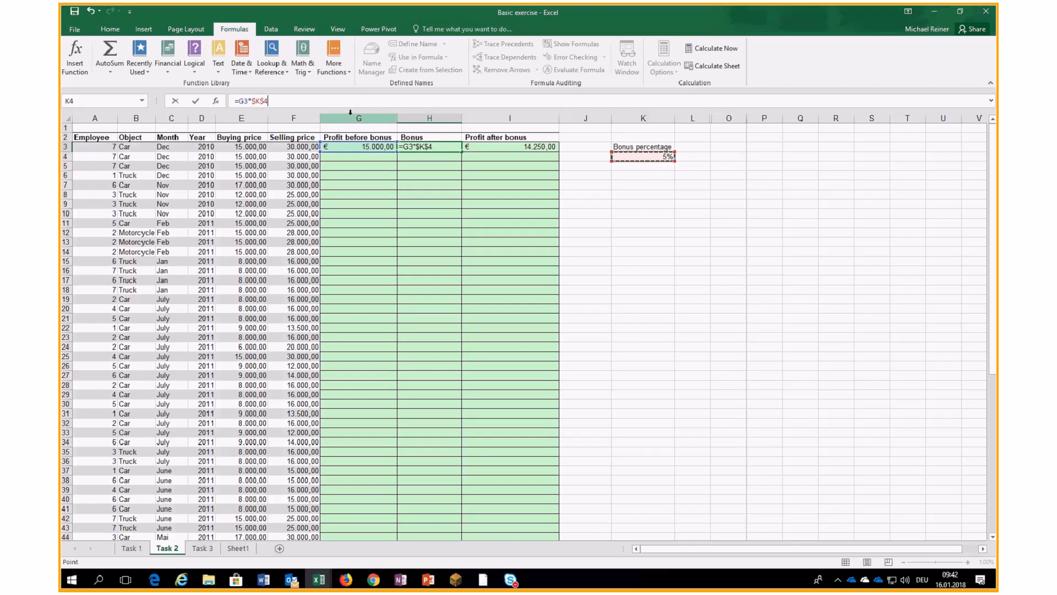
pyautogui.press('F4')
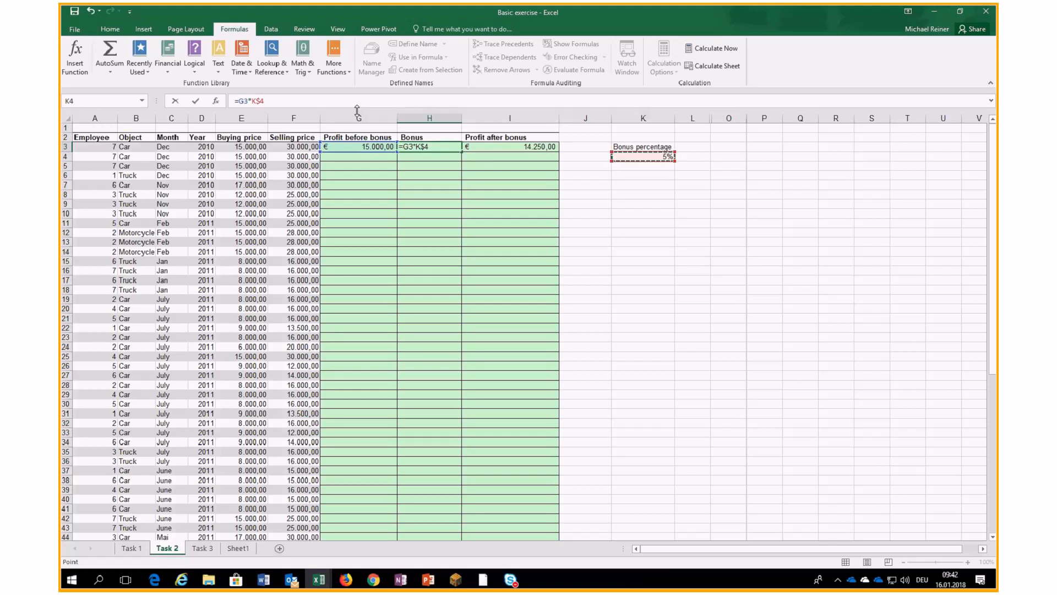
pyautogui.press('Return')
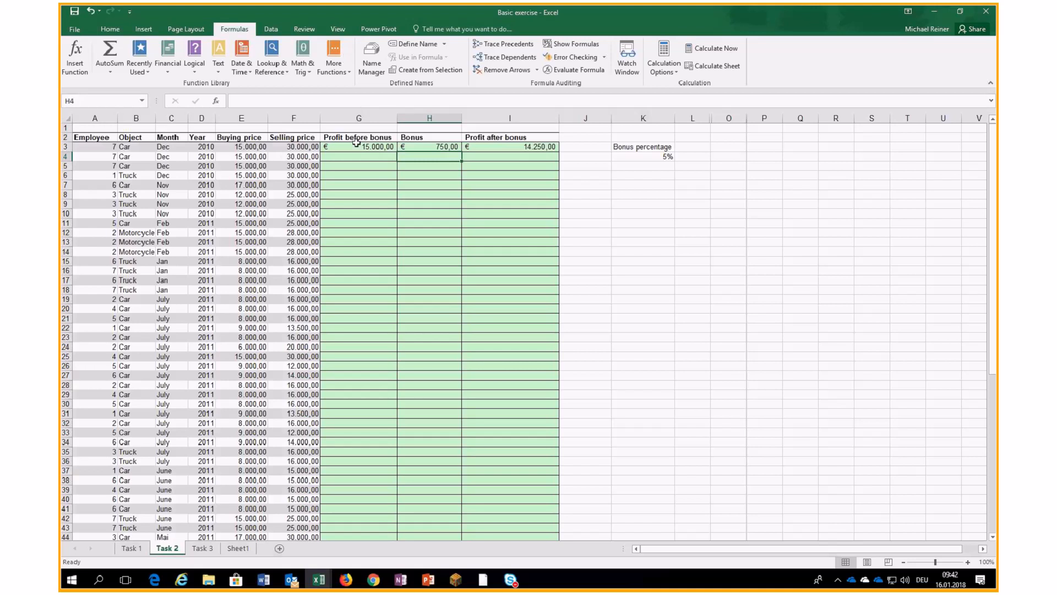
# Fill the G3:I3 formulas down to row 1845 and undo the fill.
pyautogui.moveTo(357, 143); pyautogui.dragTo(492, 149)
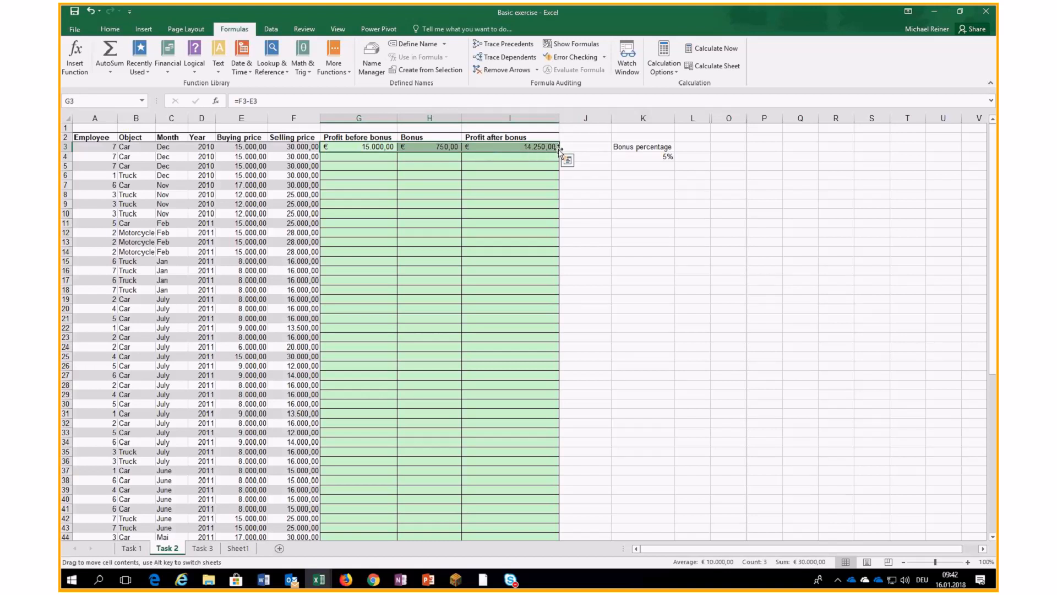
pyautogui.moveTo(559, 152)
pyautogui.mouseDown()
pyautogui.moveTo(571, 414)
pyautogui.moveTo(560, 157)
pyautogui.mouseUp()
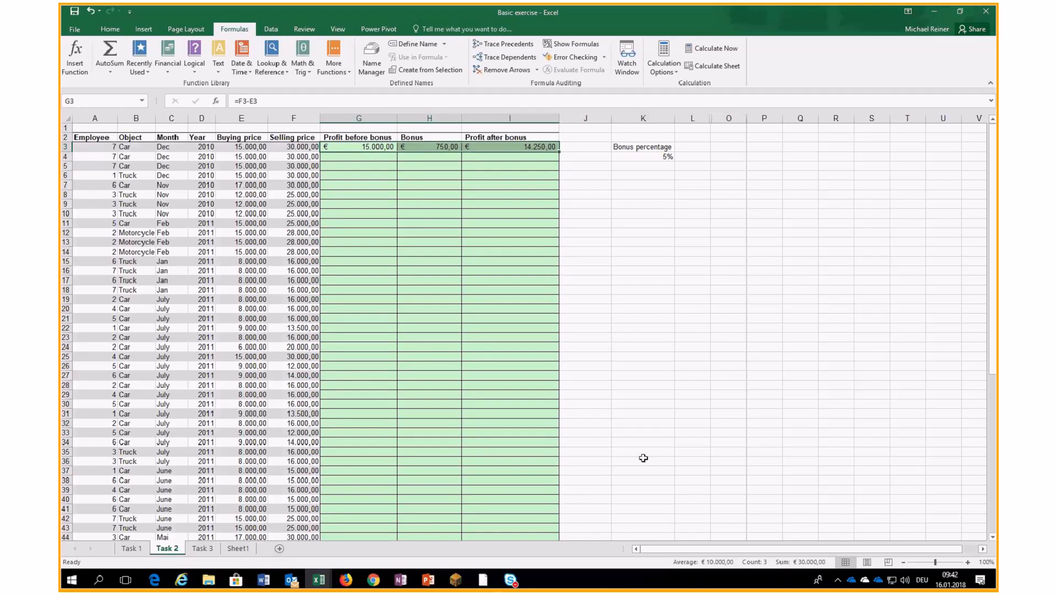
pyautogui.moveTo(560, 152); pyautogui.dragTo(597, 588)
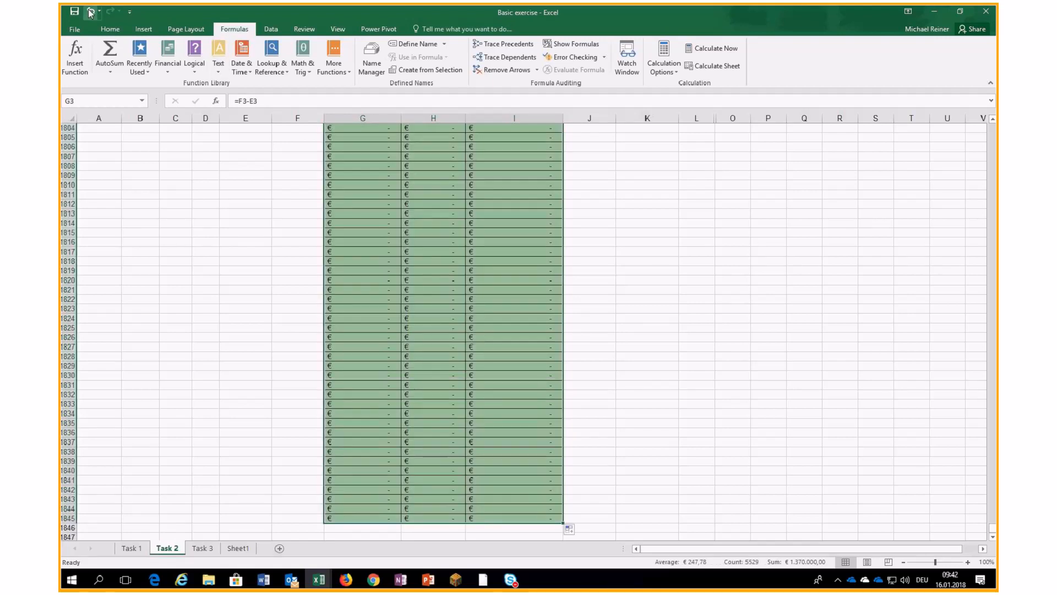
pyautogui.click(91, 11)
pyautogui.scroll(1, 358, 145)
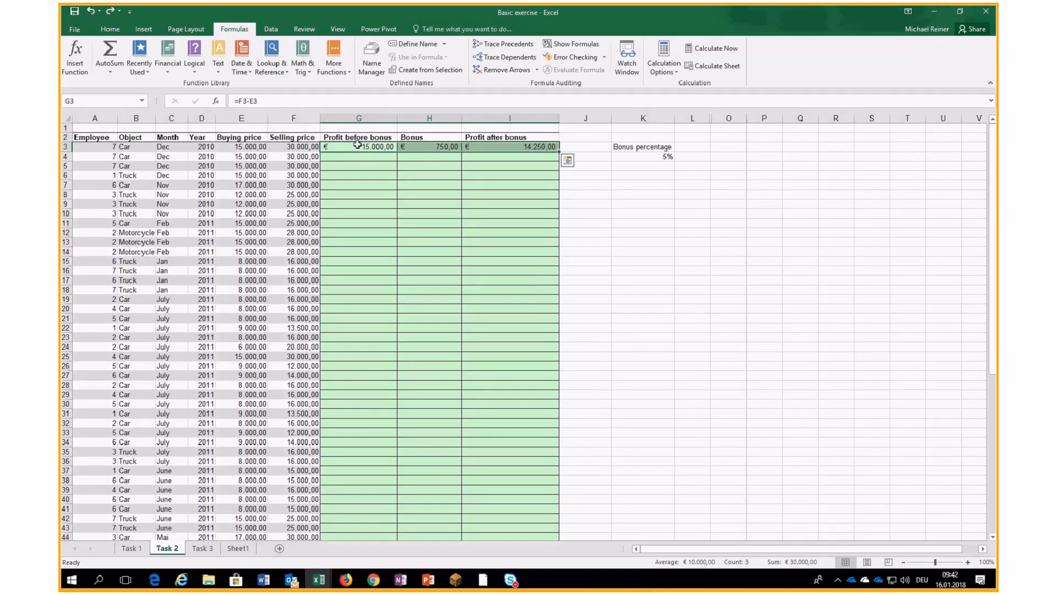
# Auto-fill the G3:I3 formulas down to the last data row, row 70, and check the filled range.
pyautogui.moveTo(357, 145); pyautogui.dragTo(498, 148)
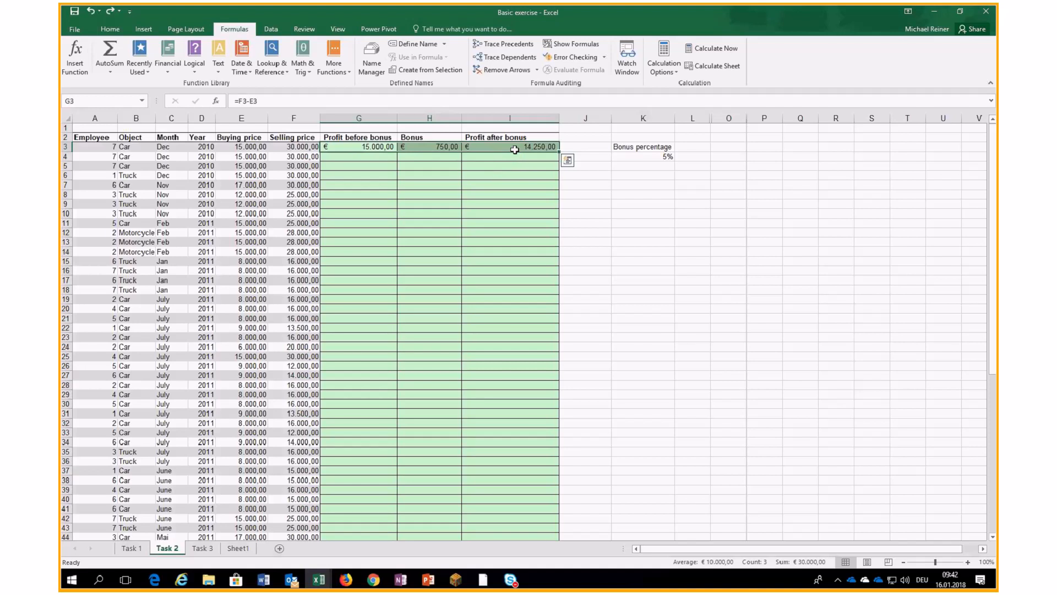
pyautogui.doubleClick(558, 151)
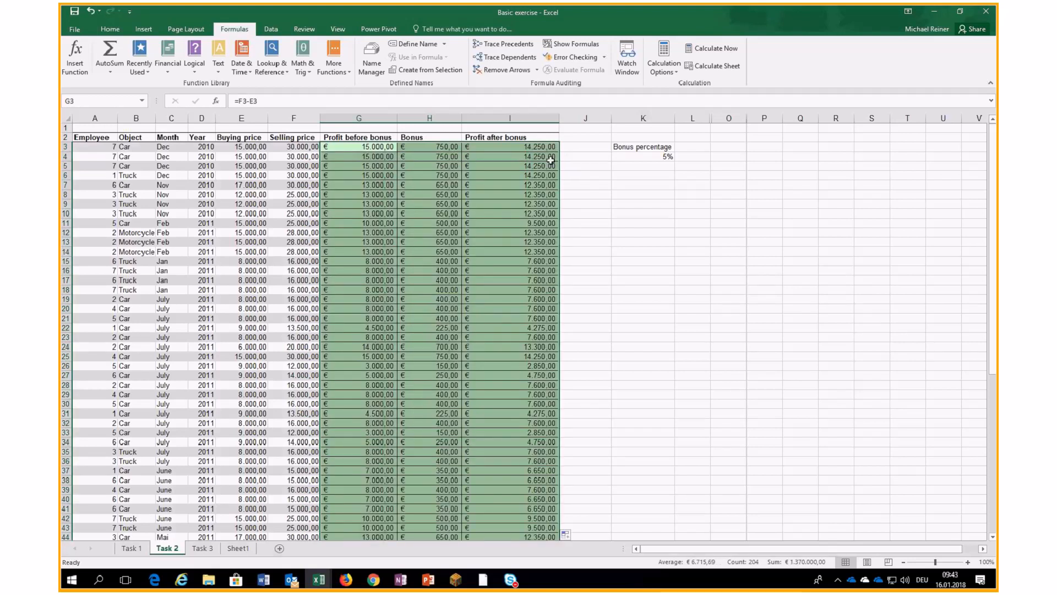
pyautogui.scroll(-9, 548, 167)
pyautogui.scroll(-6, 548, 167)
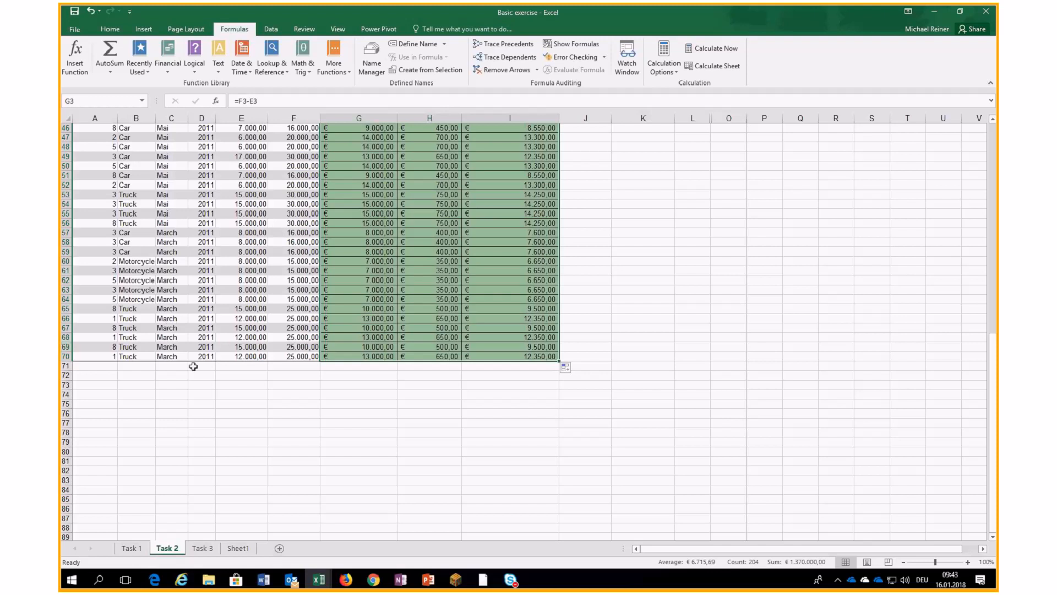
pyautogui.scroll(6, 591, 297)
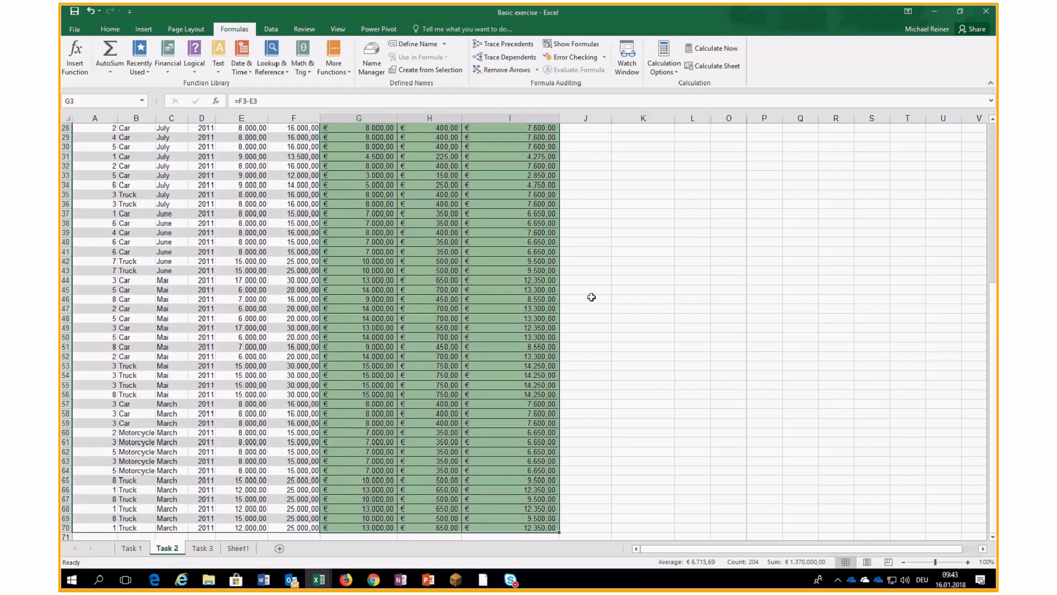
pyautogui.scroll(9, 593, 298)
pyautogui.click(633, 270)
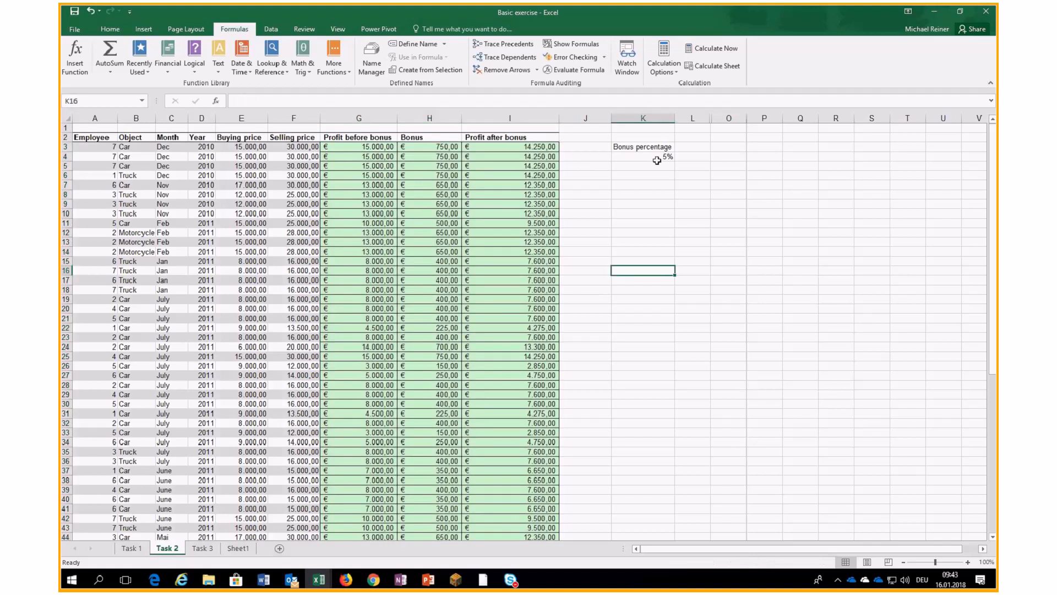
# Define the name Bonus_percent for the 5% value in cell K4.
pyautogui.click(657, 159)
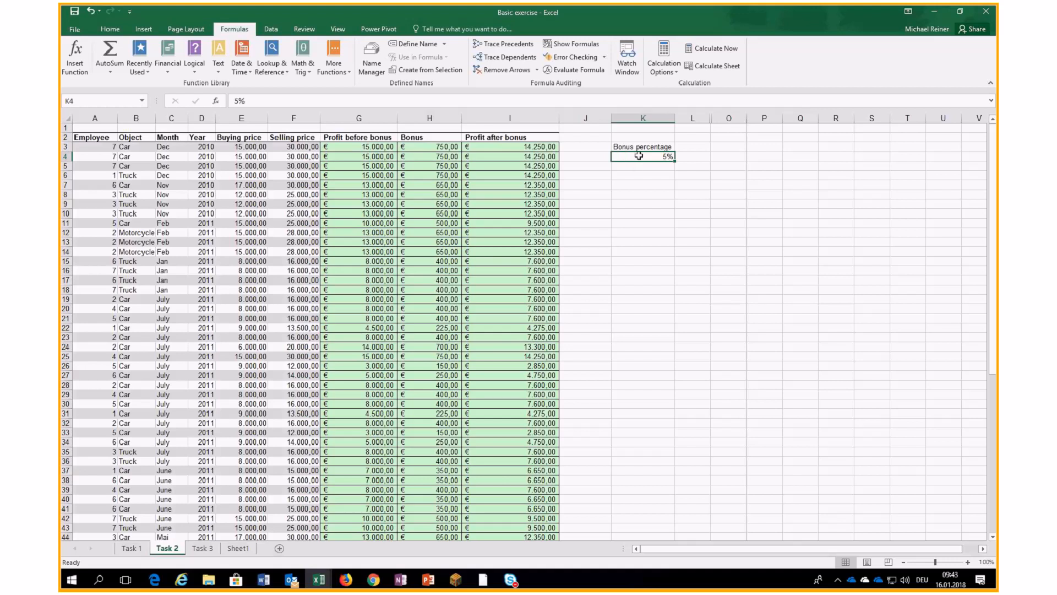
pyautogui.click(102, 101)
pyautogui.write('Bonus_percent')
pyautogui.press('Return')
# Insert a new column J after the Profit after bonus column and enter the header Ver2 in J2.
pyautogui.click(587, 147)
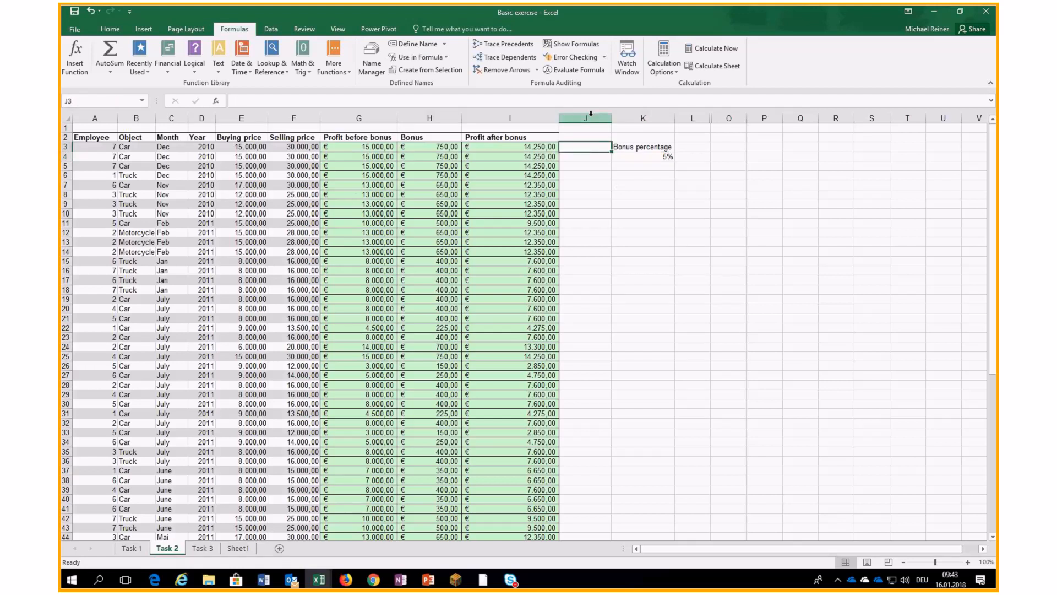
pyautogui.click(591, 113)
pyautogui.click(585, 137)
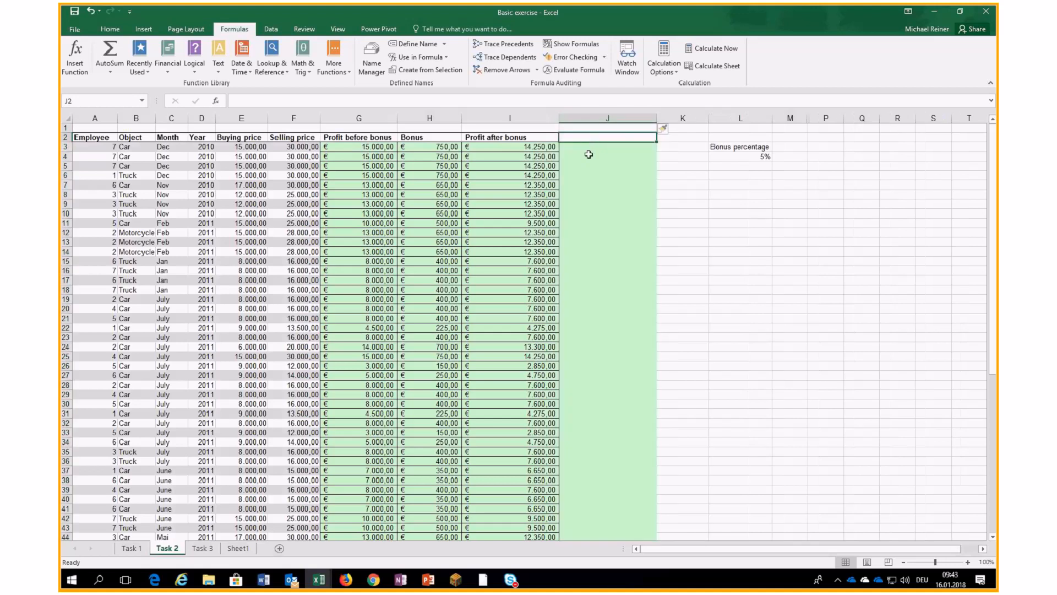
pyautogui.write('Ver2')
pyautogui.press('Return')
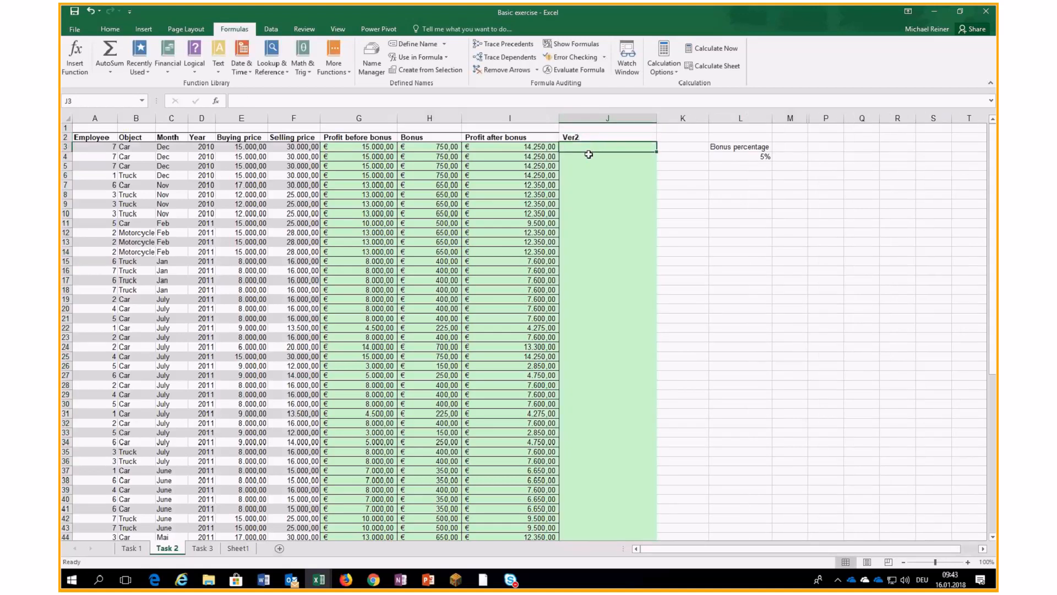
# Enter the formula =G3*Bonus_percent in J3 and fill it down to the last data row.
pyautogui.write('=')
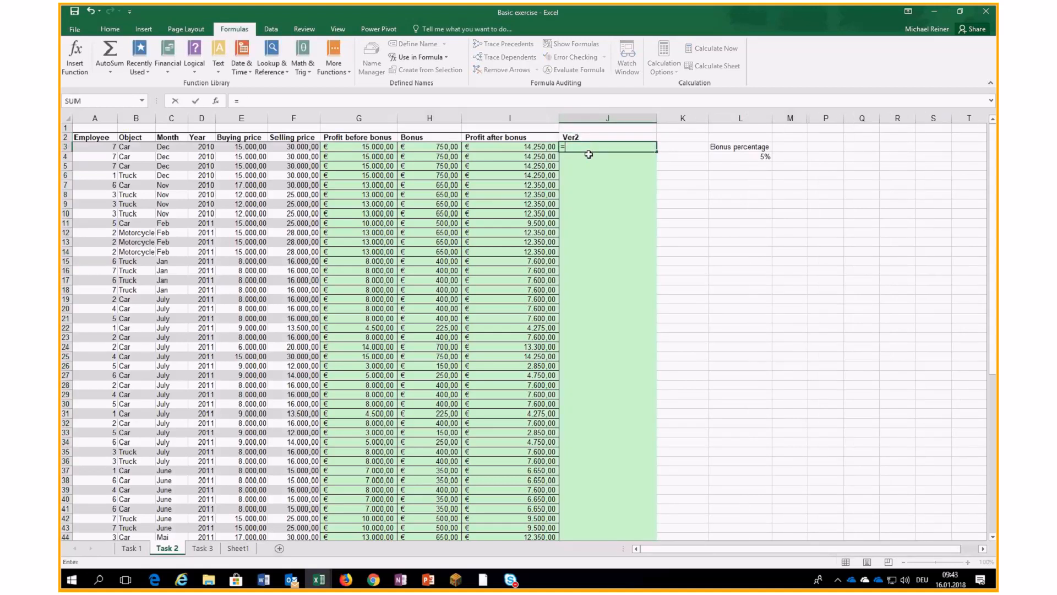
pyautogui.click(381, 147)
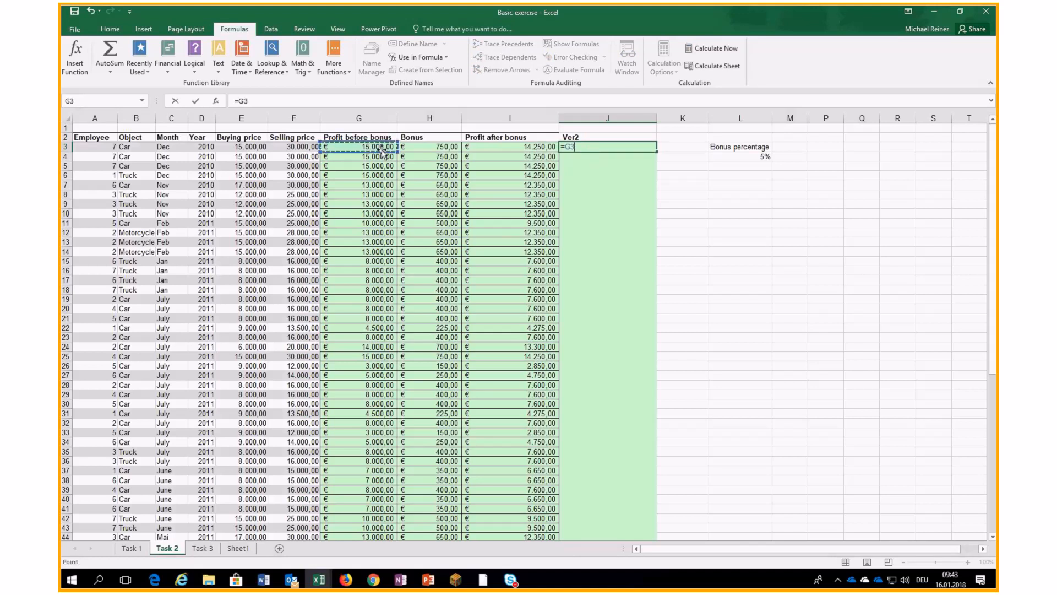
pyautogui.write('*')
pyautogui.click(726, 157)
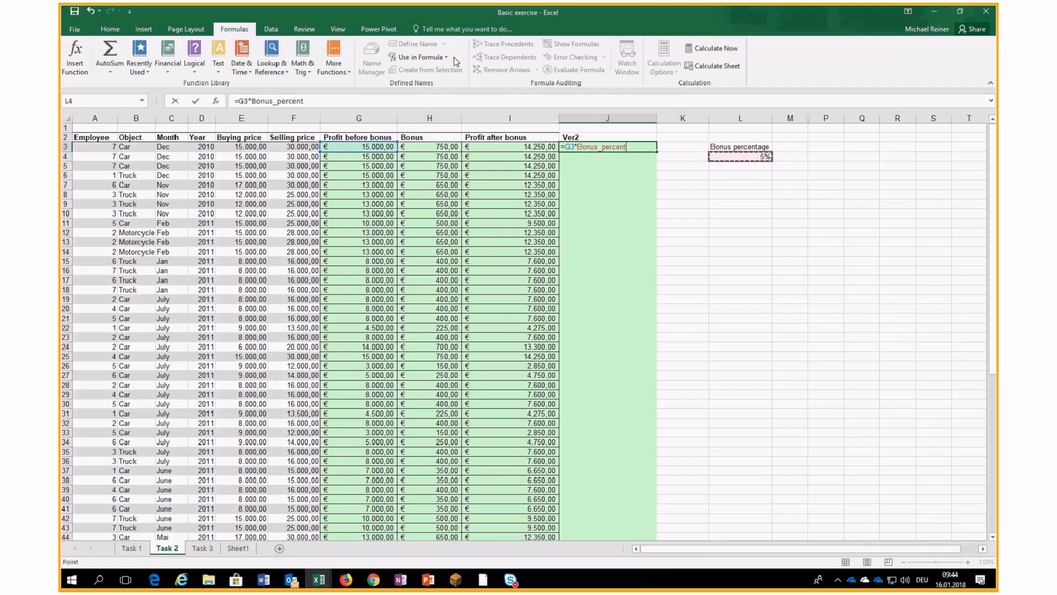
pyautogui.click(434, 55)
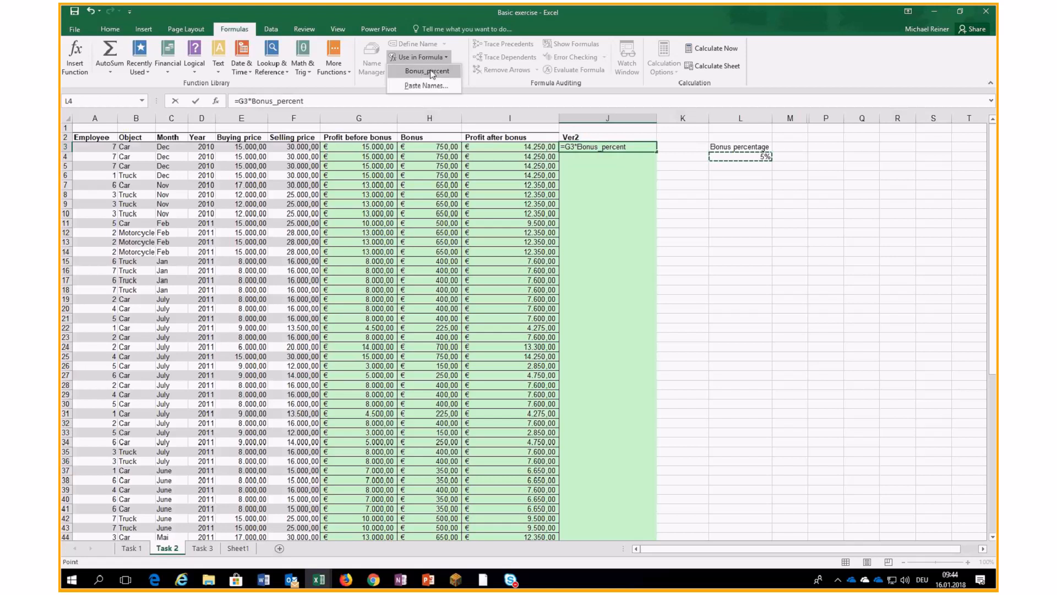
pyautogui.click(437, 16)
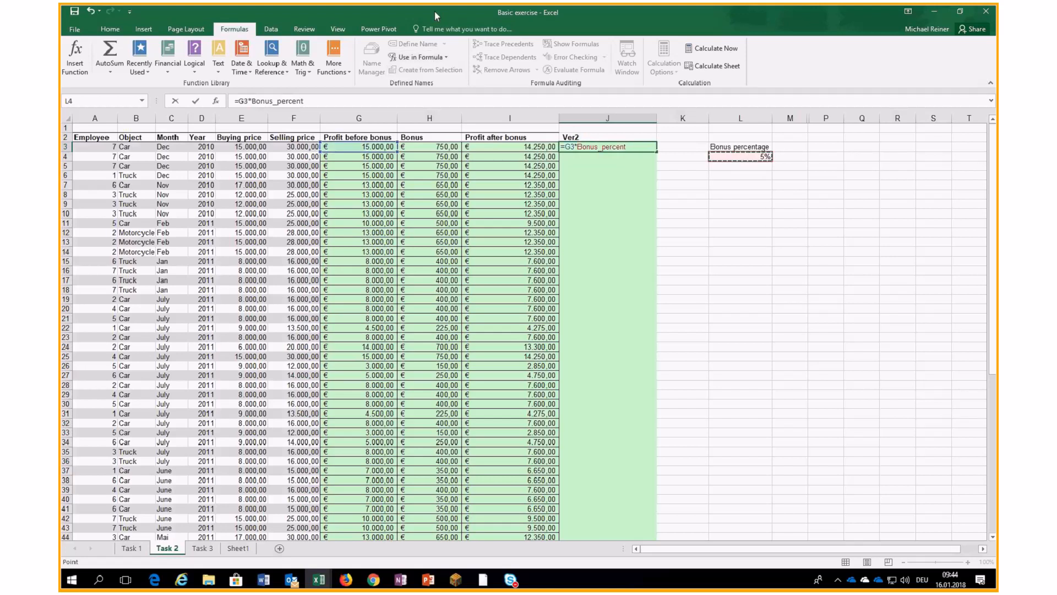
pyautogui.press('Return')
pyautogui.click(642, 147)
pyautogui.doubleClick(655, 151)
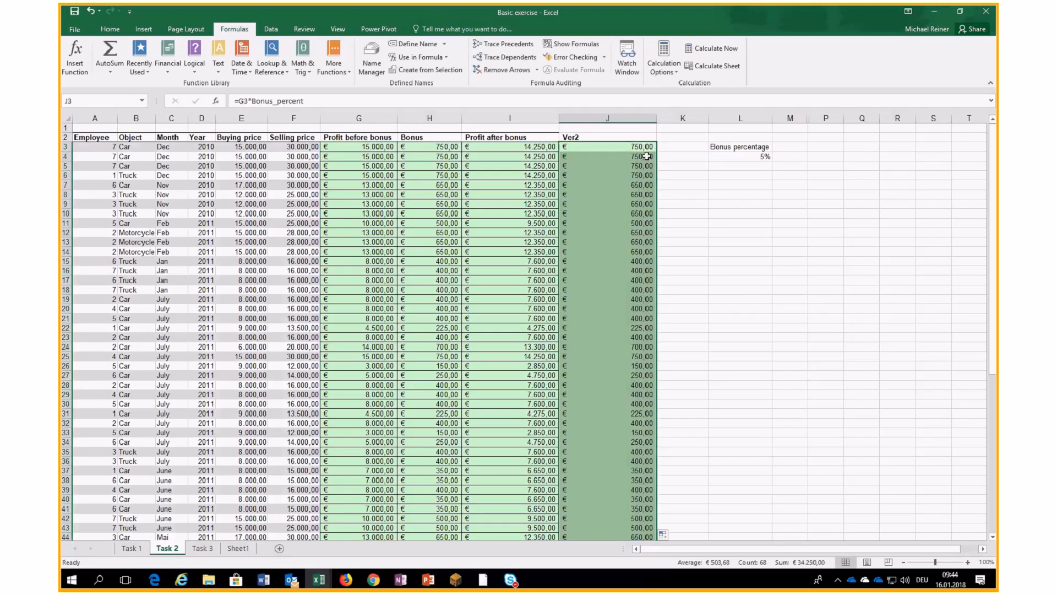
# Trace the precedents of the Ver2 cells J3, J11, J19 and J31.
pyautogui.click(642, 147)
pyautogui.click(504, 44)
pyautogui.click(606, 215)
pyautogui.click(505, 44)
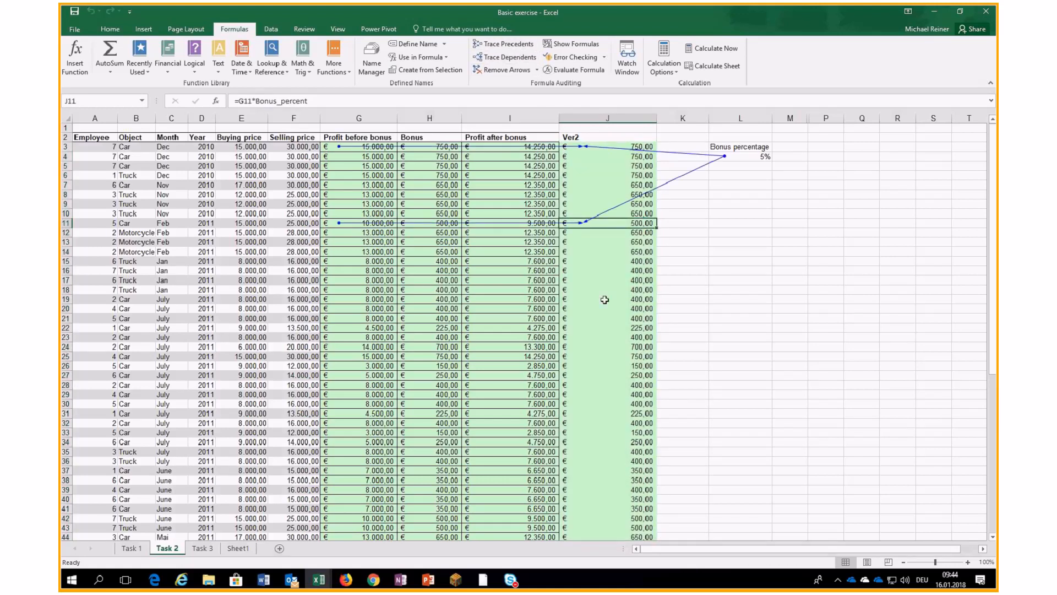
pyautogui.click(605, 299)
pyautogui.click(505, 44)
pyautogui.click(605, 413)
pyautogui.click(528, 45)
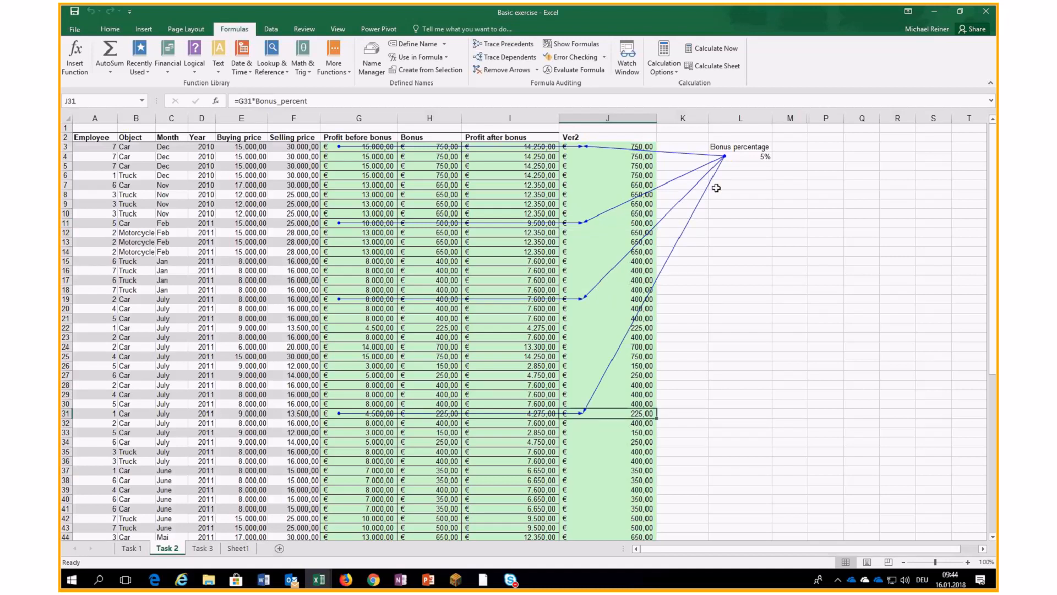
# Remove all tracer arrows and clear the contents of column J.
pyautogui.click(753, 157)
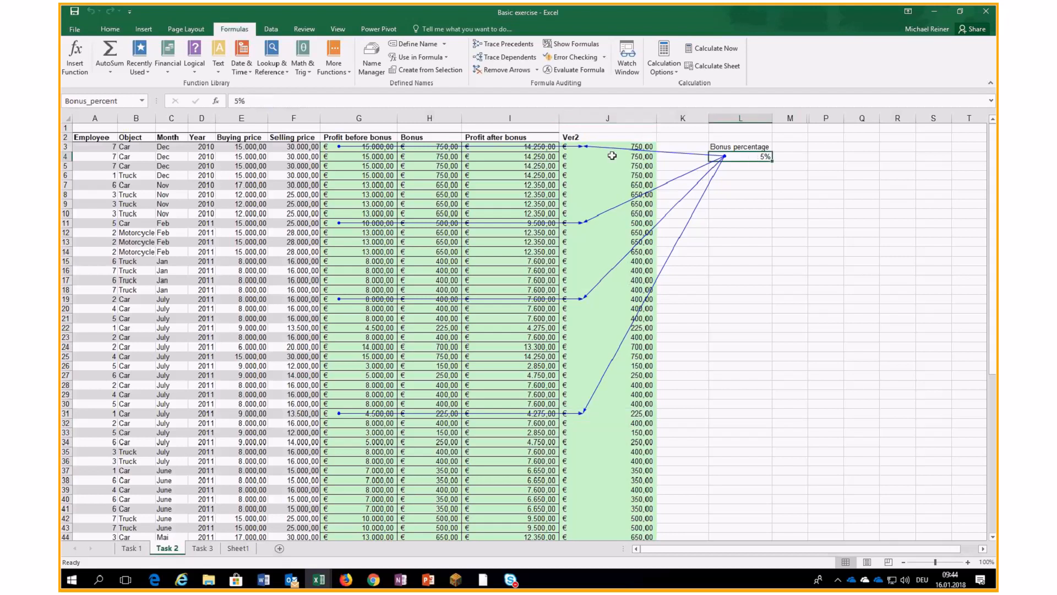
pyautogui.click(615, 116)
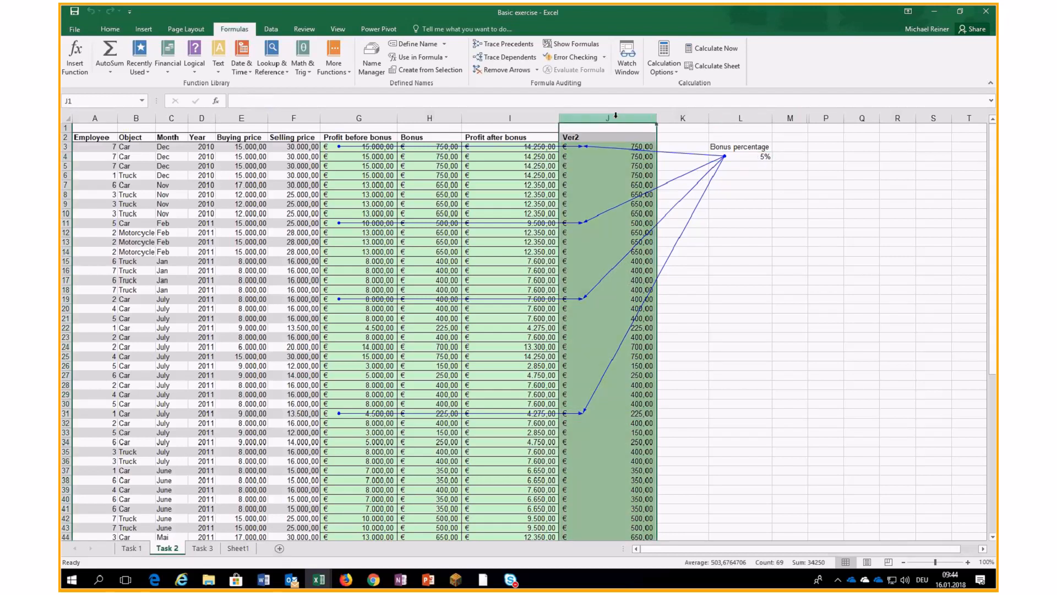
pyautogui.click(503, 74)
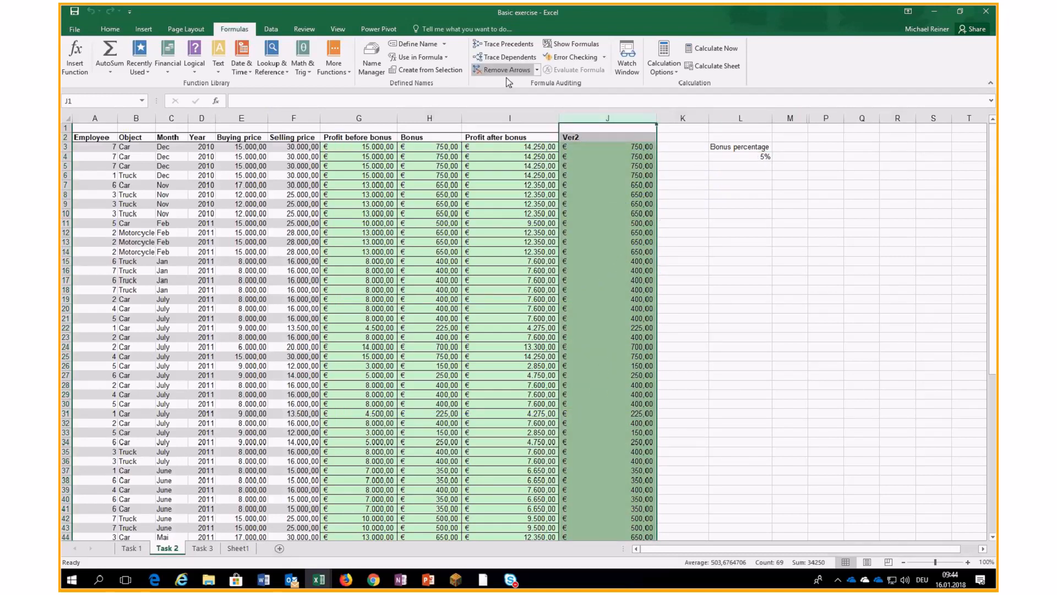
pyautogui.press('Delete')
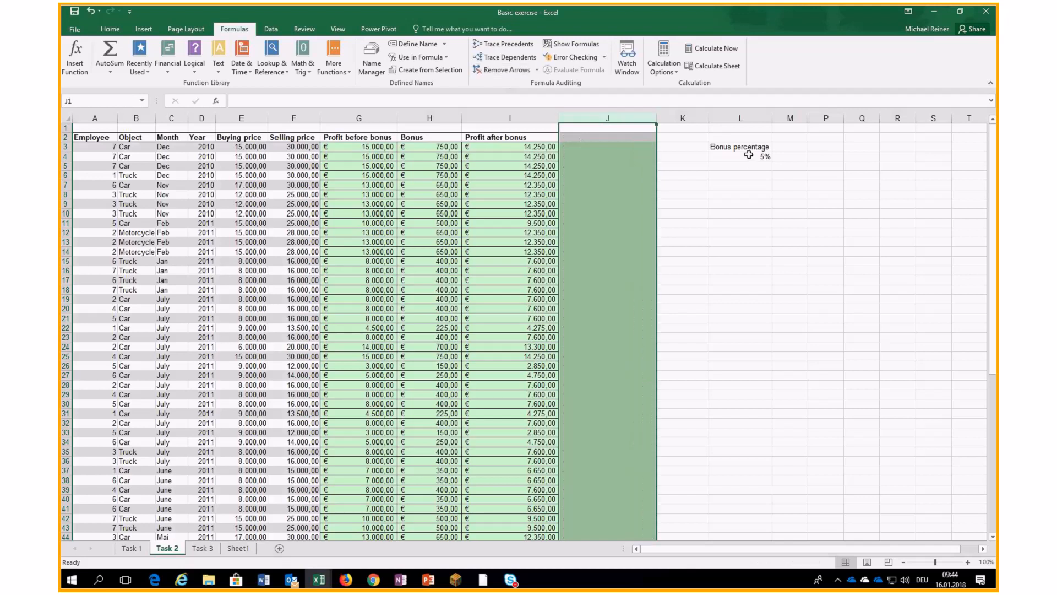
# Move the Bonus percentage label and value from L3:L4 to C5:C6 on Sheet1, and check the defined name of C6.
pyautogui.click(749, 156)
pyautogui.moveTo(747, 140); pyautogui.dragTo(749, 156)
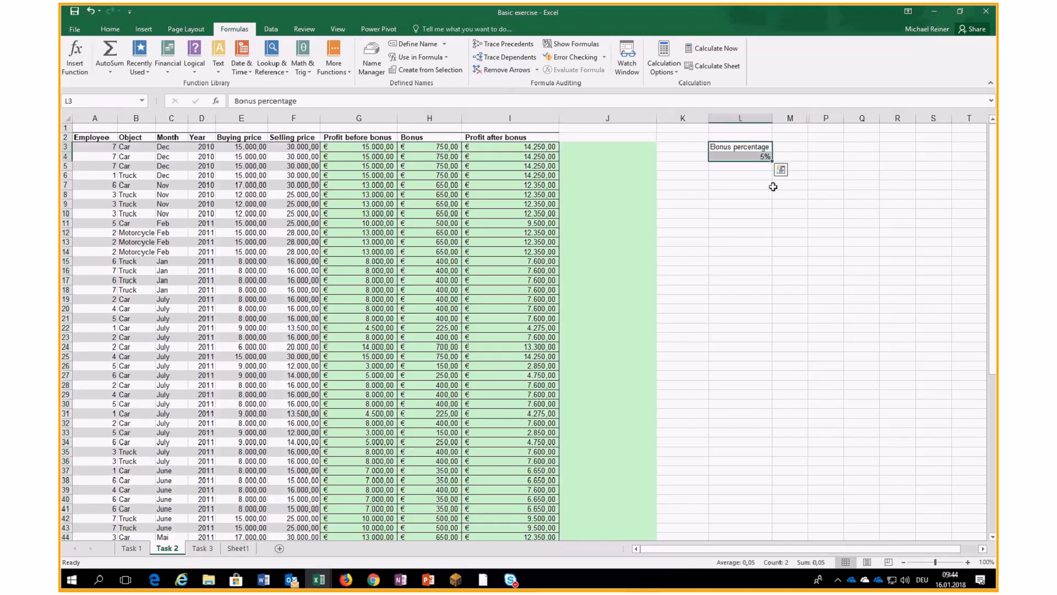
pyautogui.hotkey('ctrl', 'c')
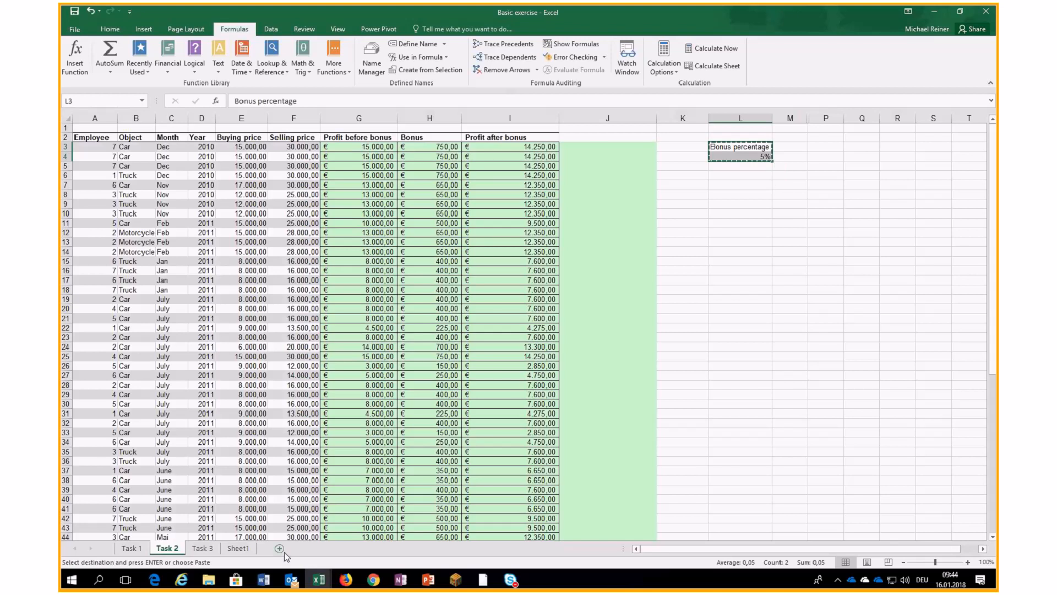
pyautogui.click(238, 548)
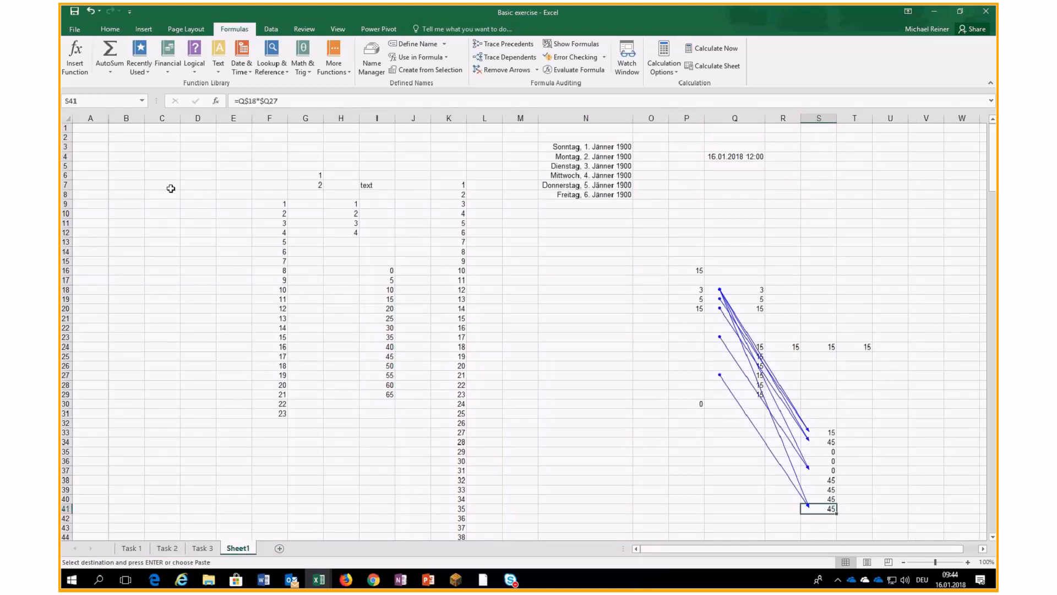
pyautogui.rightClick(148, 164)
pyautogui.click(187, 211)
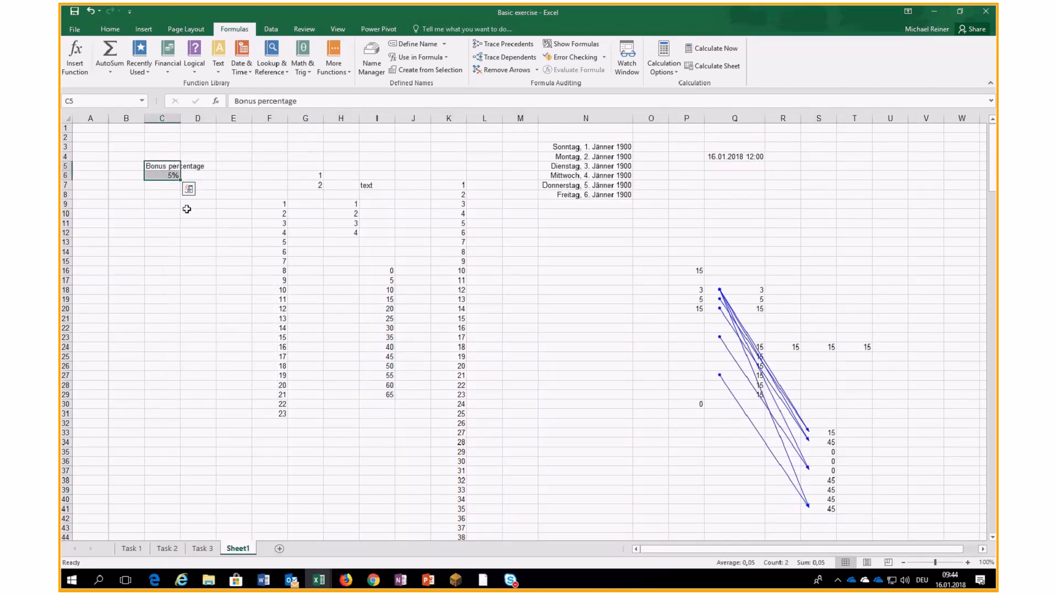
pyautogui.click(168, 176)
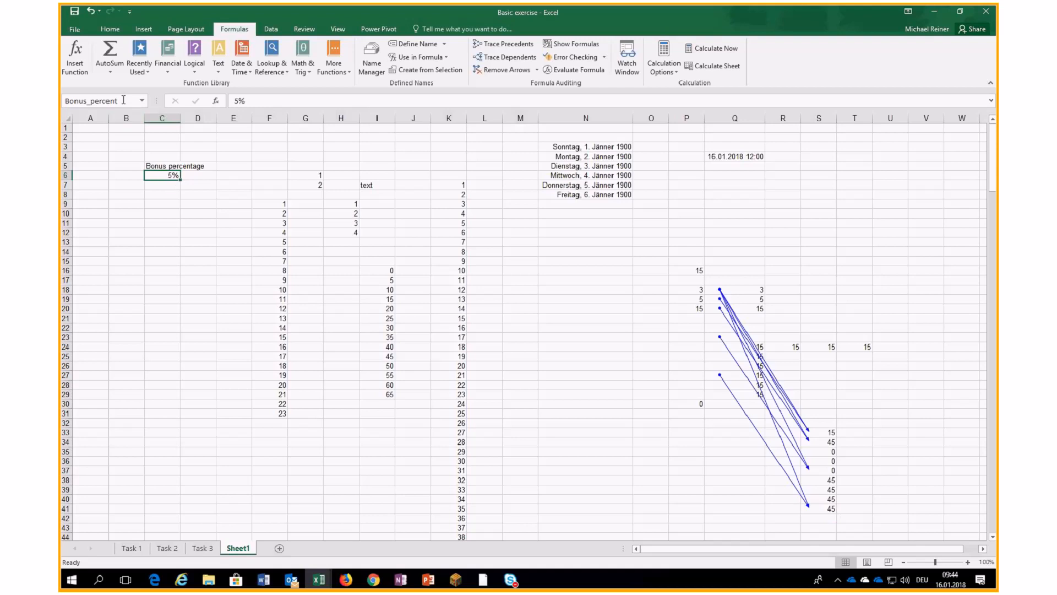
pyautogui.click(119, 102)
# On the Task 2 sheet, enter =G3*Bonus_percent in J3 using the defined name and fill it down the data rows.
pyautogui.click(202, 548)
pyautogui.click(176, 549)
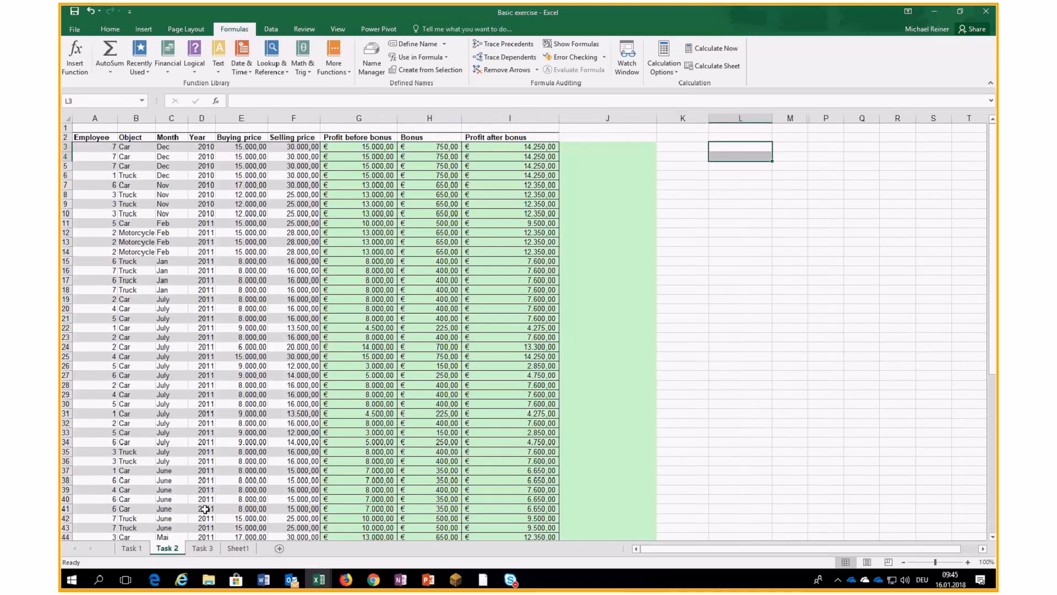
pyautogui.click(609, 147)
pyautogui.write('=')
pyautogui.click(370, 150)
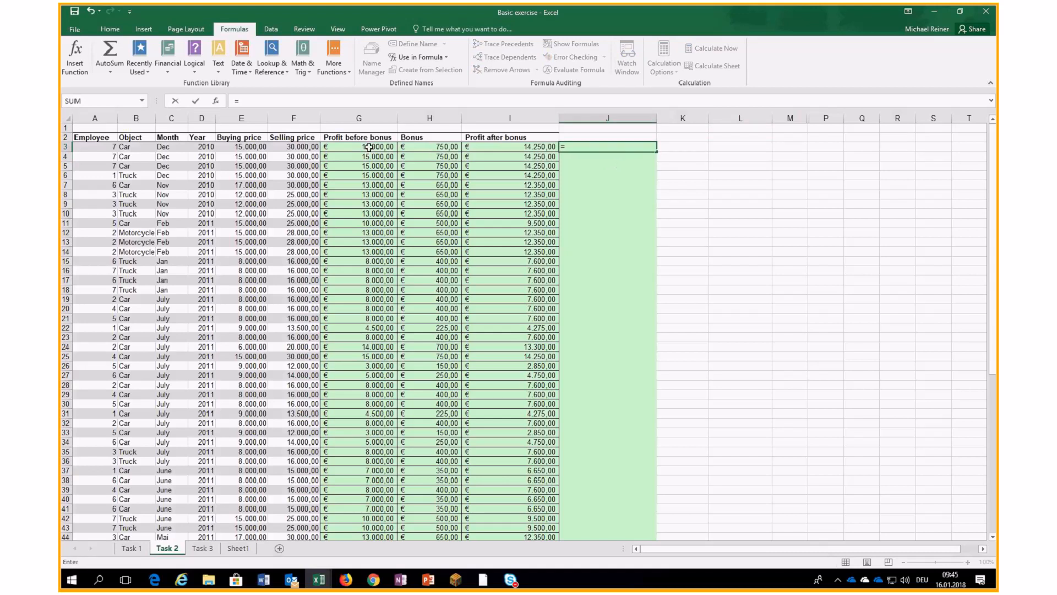
pyautogui.write('*')
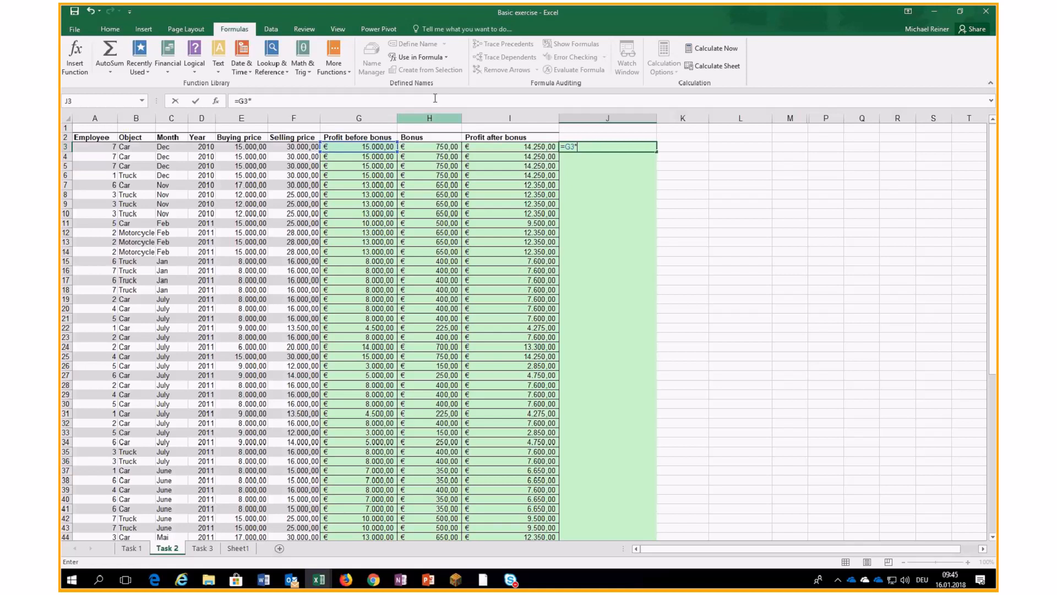
pyautogui.click(420, 58)
pyautogui.click(436, 71)
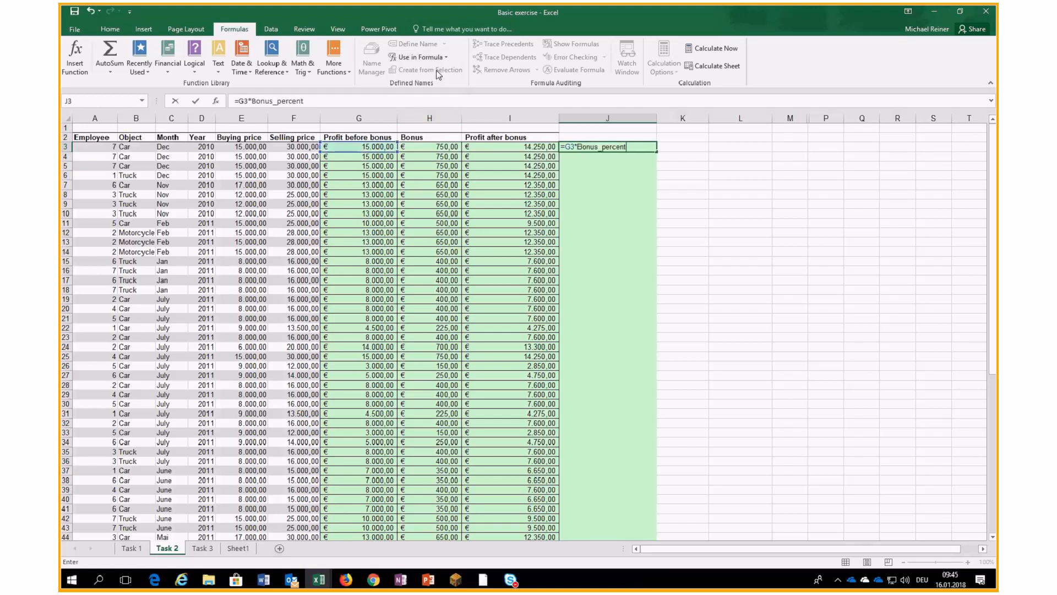
pyautogui.press('Return')
pyautogui.press('Up')
pyautogui.doubleClick(657, 152)
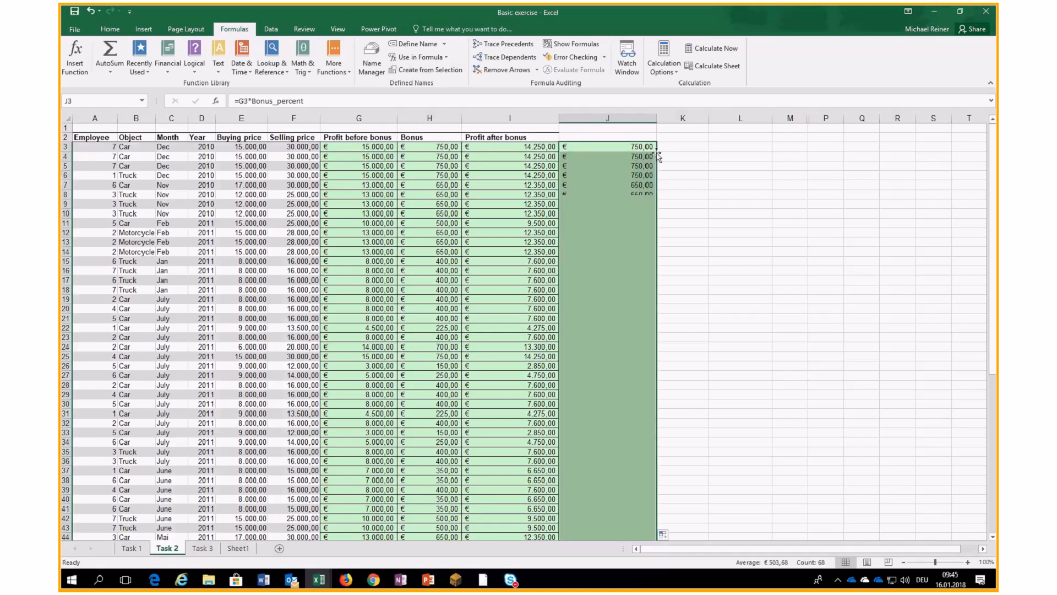
# Trace the precedents of J3 and J10, and remove all tracer arrows.
pyautogui.click(523, 44)
pyautogui.press('Down')
pyautogui.press('Down')
pyautogui.press('Down')
pyautogui.press('Down')
pyautogui.press('Down')
pyautogui.press('Down')
pyautogui.press('Down')
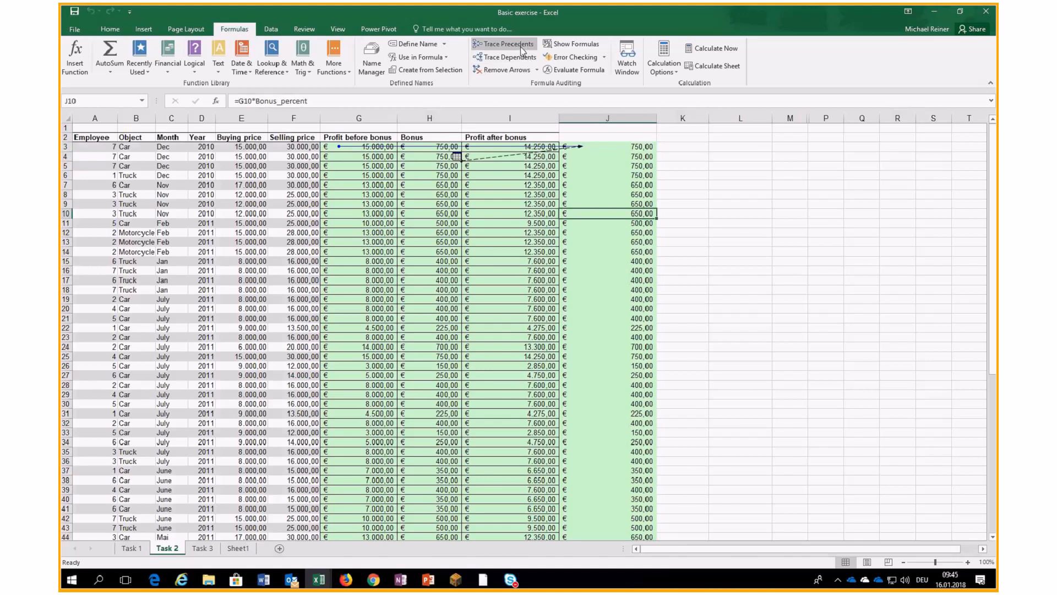
pyautogui.click(522, 49)
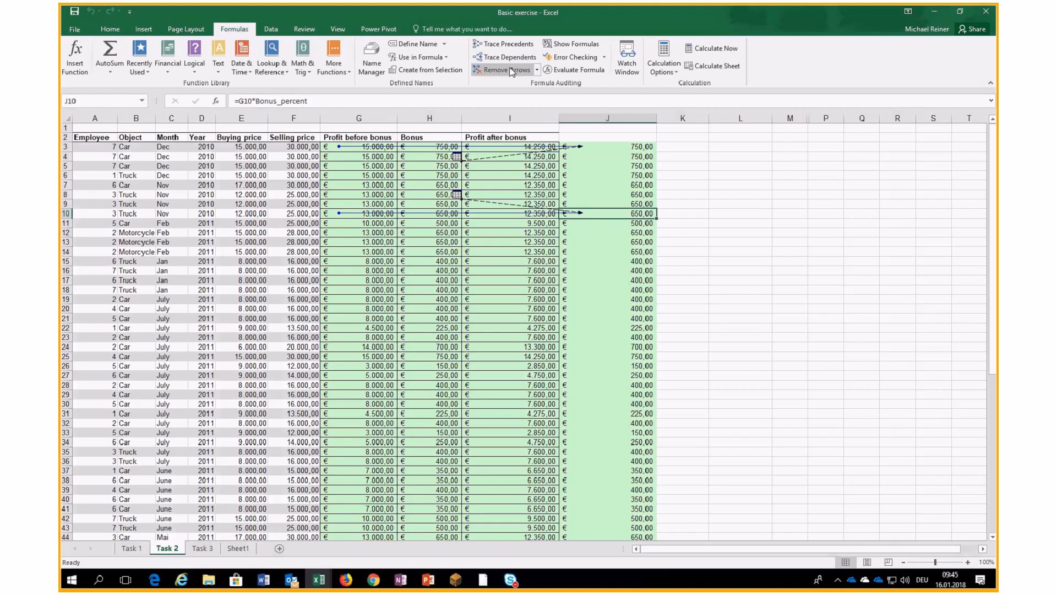
pyautogui.click(512, 70)
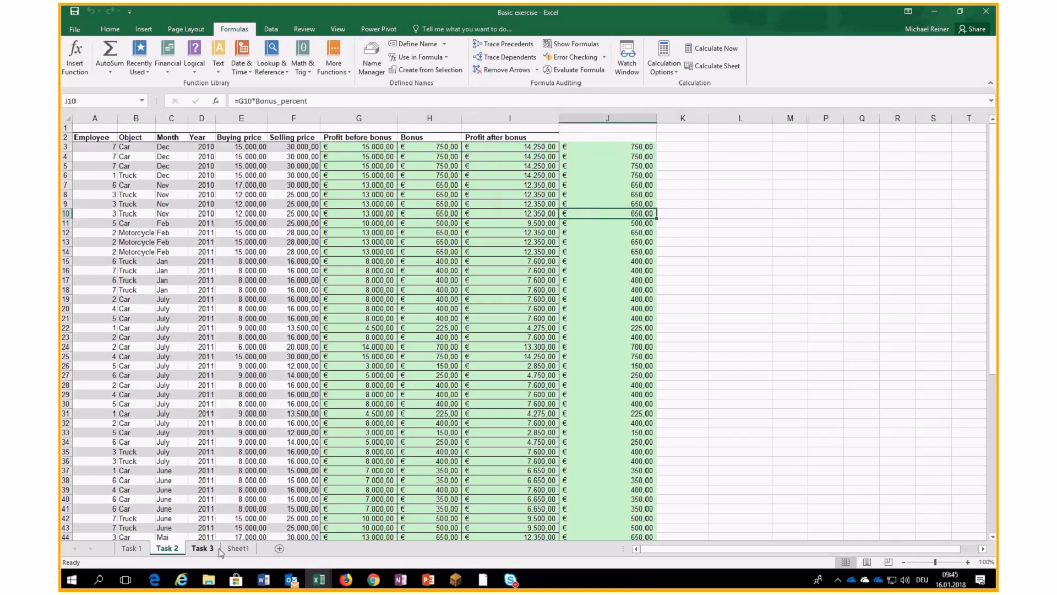
# Set the bonus percentage in C6 on Sheet1 to 10% and return to the Task 2 sheet.
pyautogui.click(238, 548)
pyautogui.write('10')
pyautogui.press('Return')
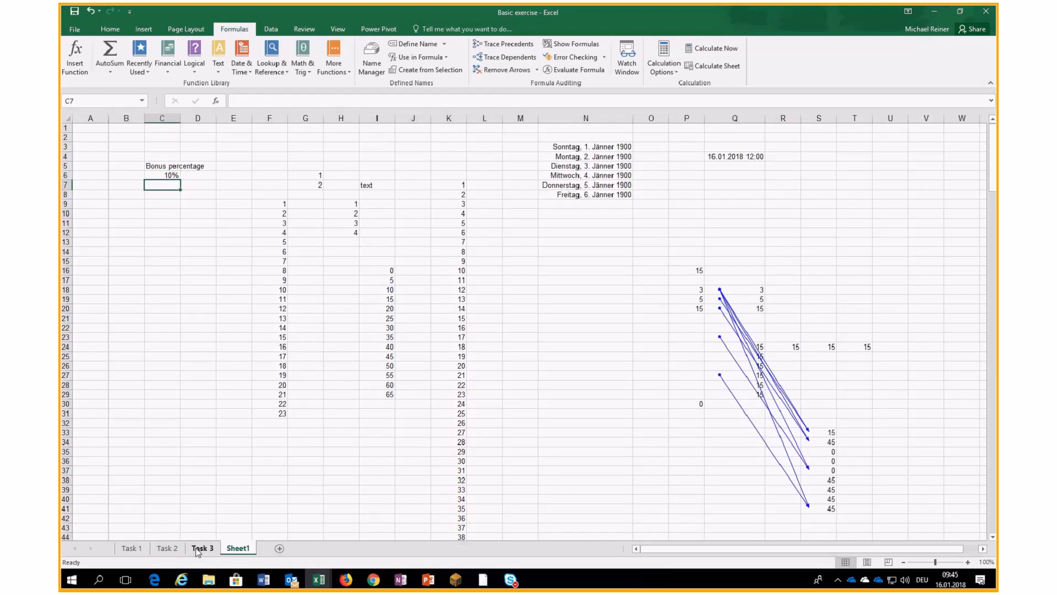
pyautogui.click(167, 548)
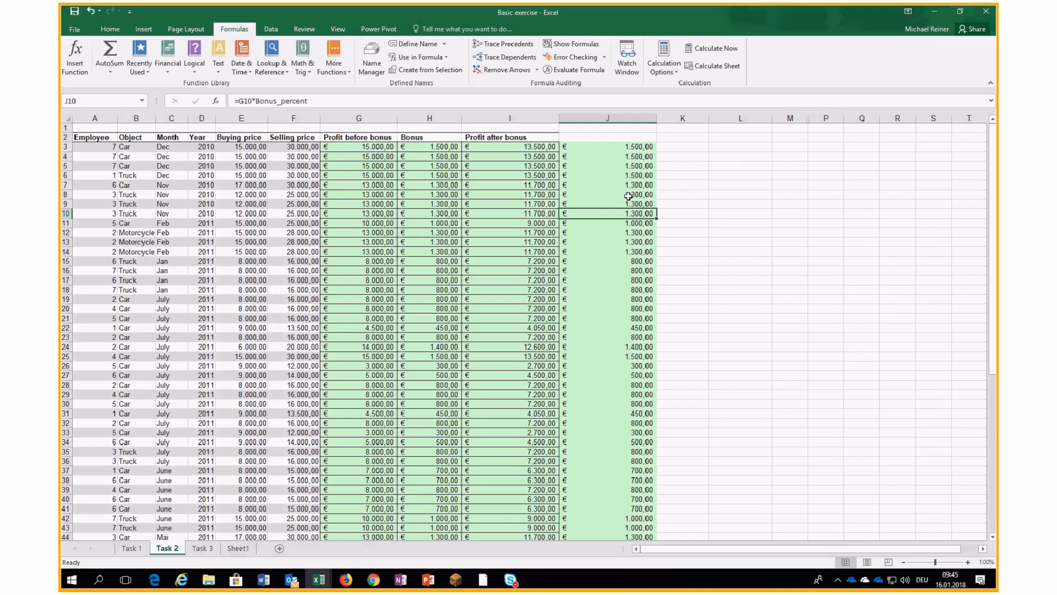
# Compare the bonus formulas in H3 and J3 without changing them, and go to Sheet1.
pyautogui.click(431, 144)
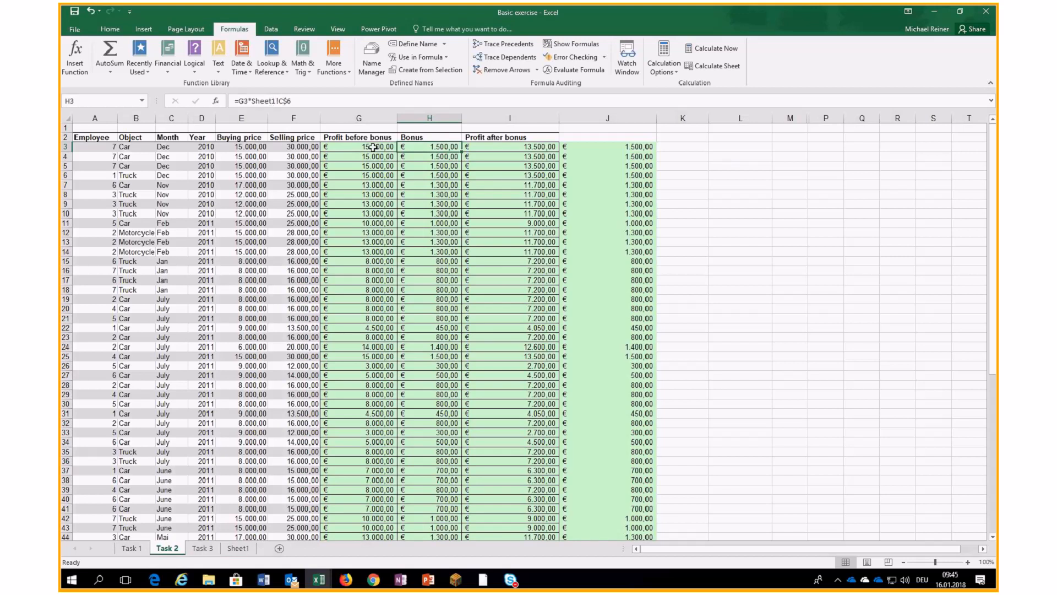
pyautogui.press('Right')
pyautogui.press('Right')
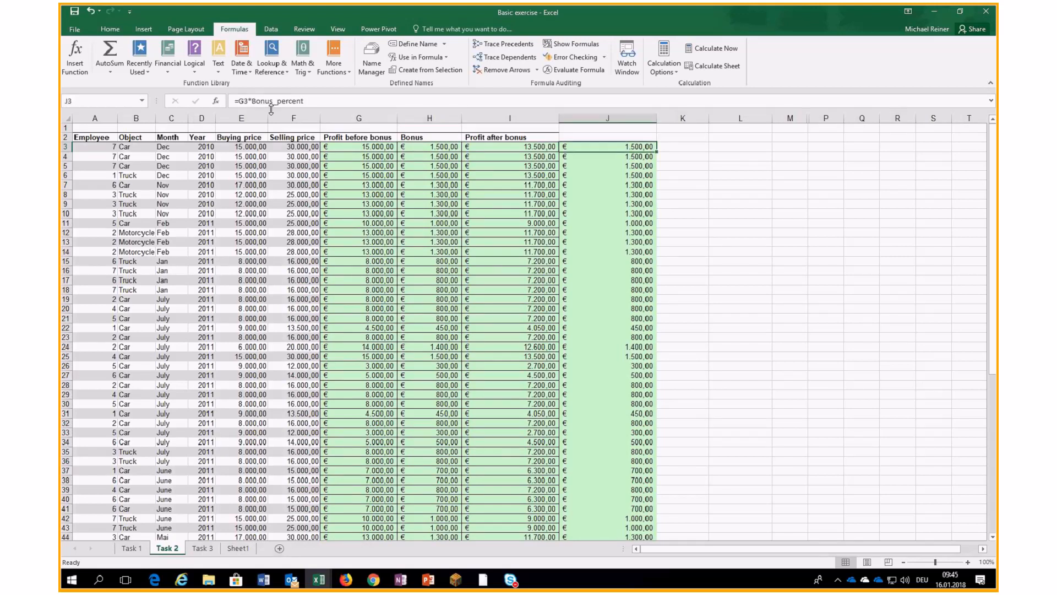
pyautogui.press('F2')
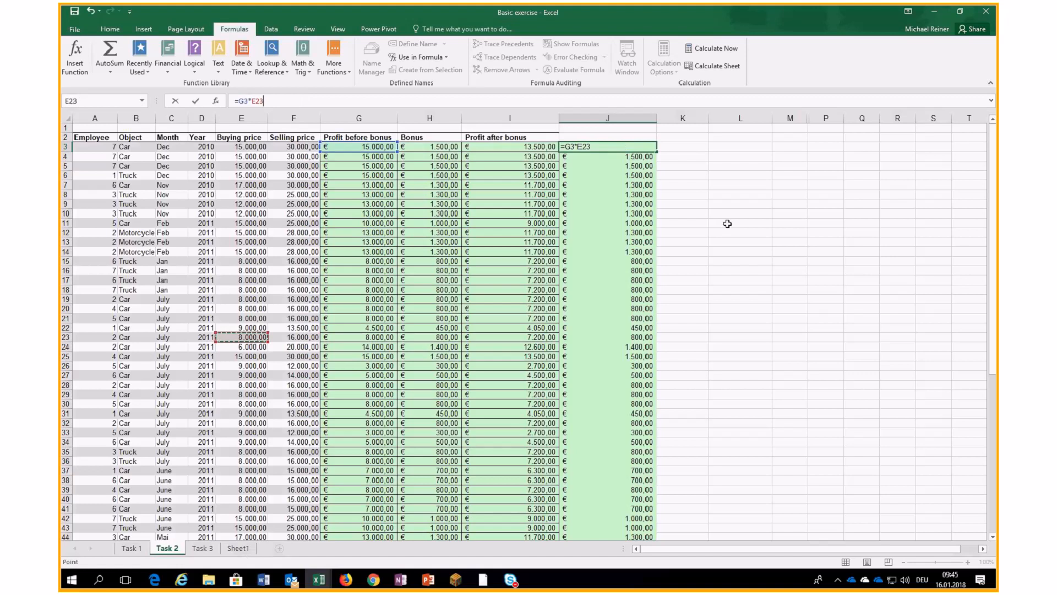
pyautogui.press('Escape')
pyautogui.click(787, 187)
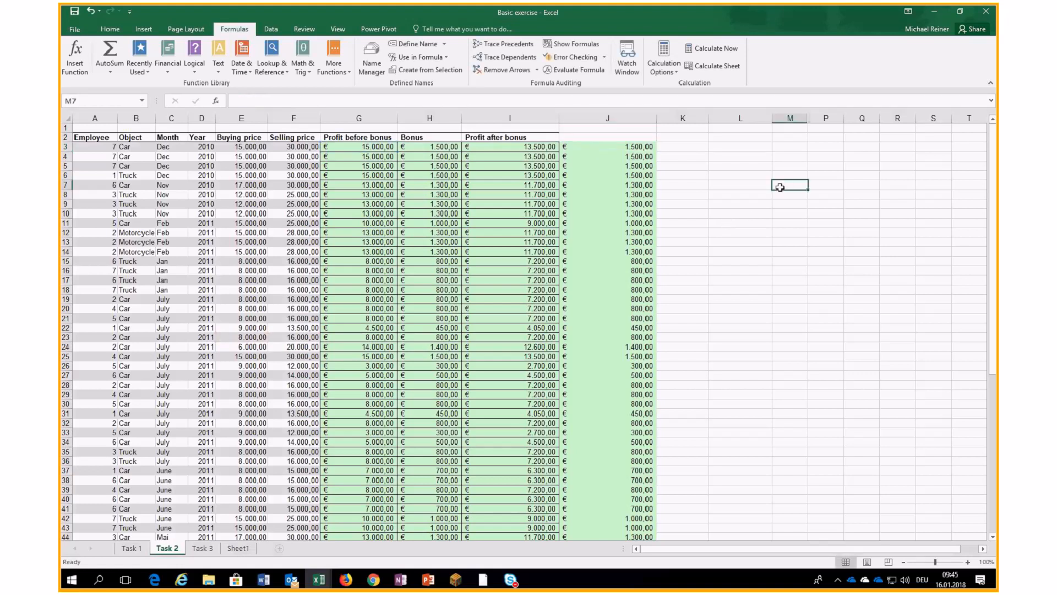
pyautogui.click(238, 547)
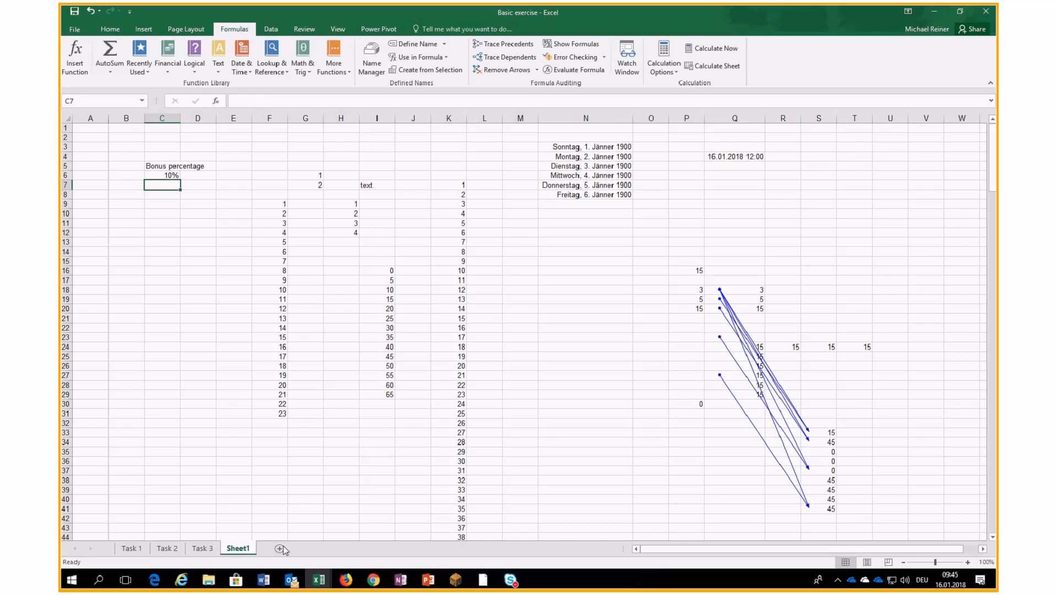